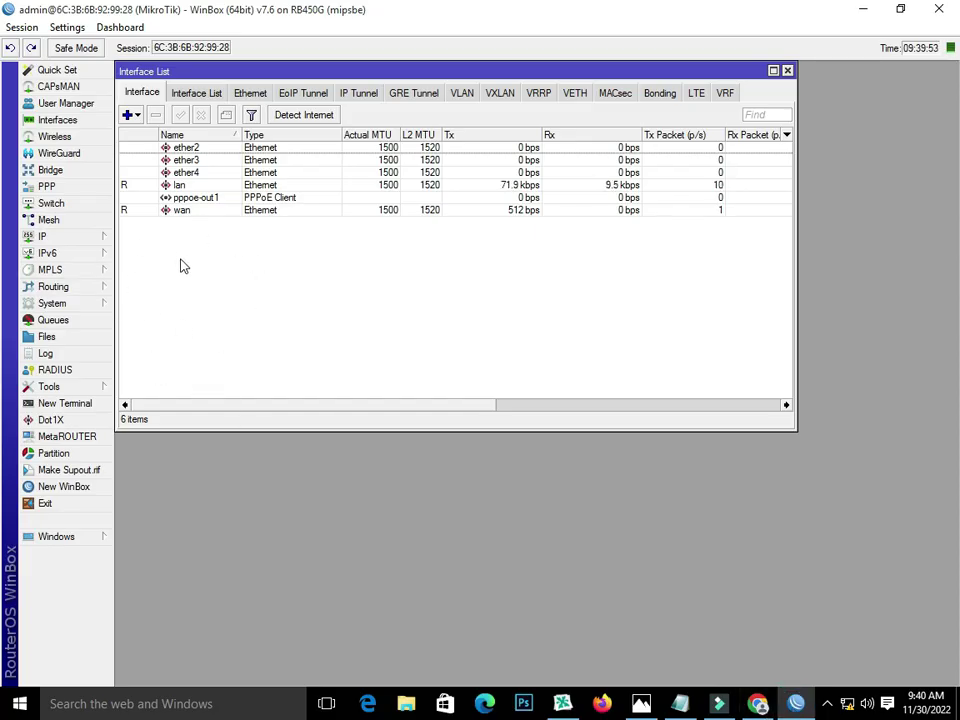
Reset the router configuration with No Default Configuration enabled, and dismiss the expired-password dialog after reconnecting
{"action": "left_click", "coordinate": [80, 303]}
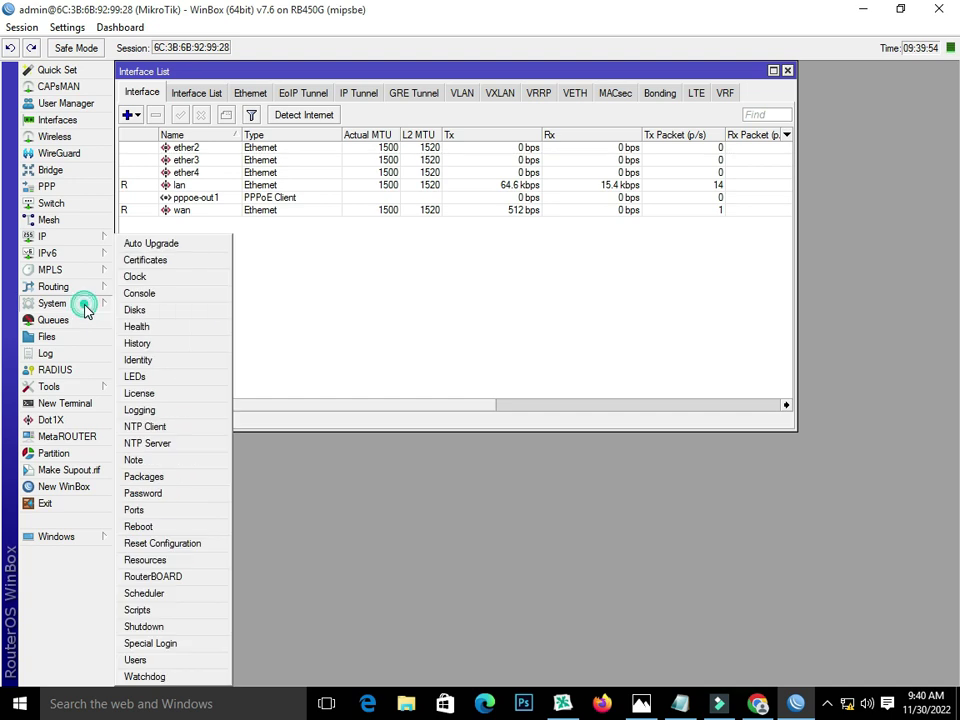
{"action": "left_click", "coordinate": [161, 543]}
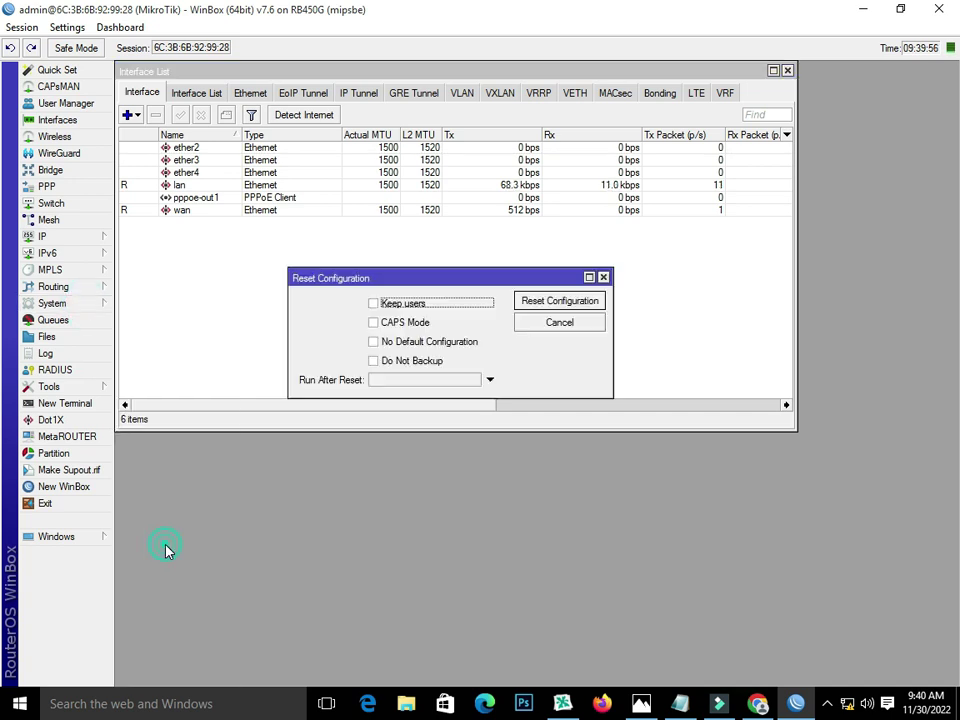
{"action": "left_click", "coordinate": [375, 342]}
{"action": "left_click", "coordinate": [557, 300]}
{"action": "left_click", "coordinate": [544, 366]}
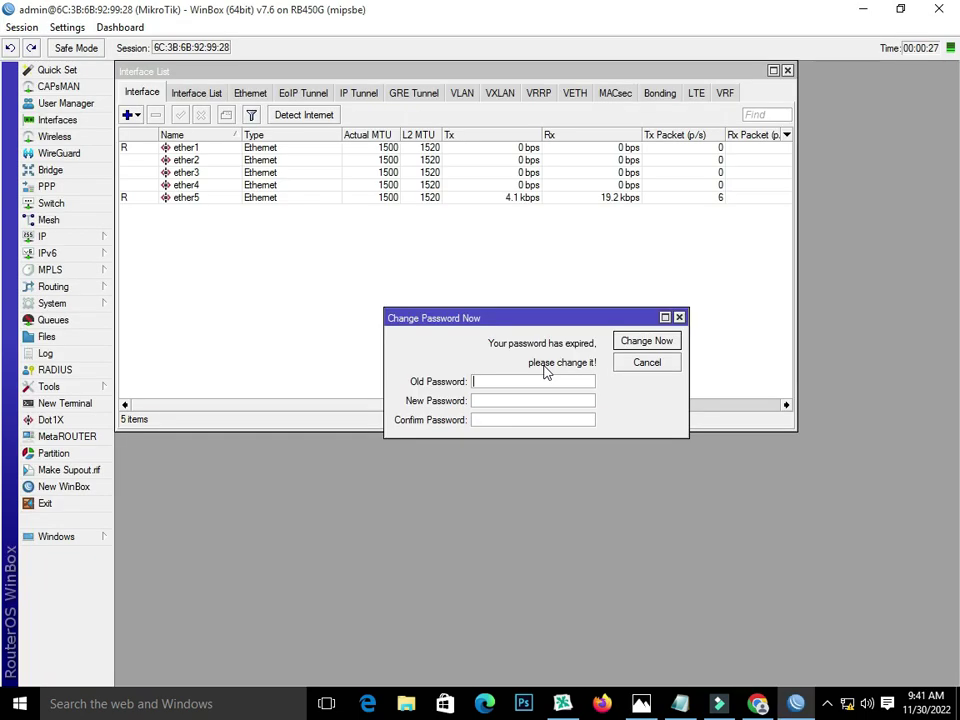
{"action": "left_click", "coordinate": [679, 317]}
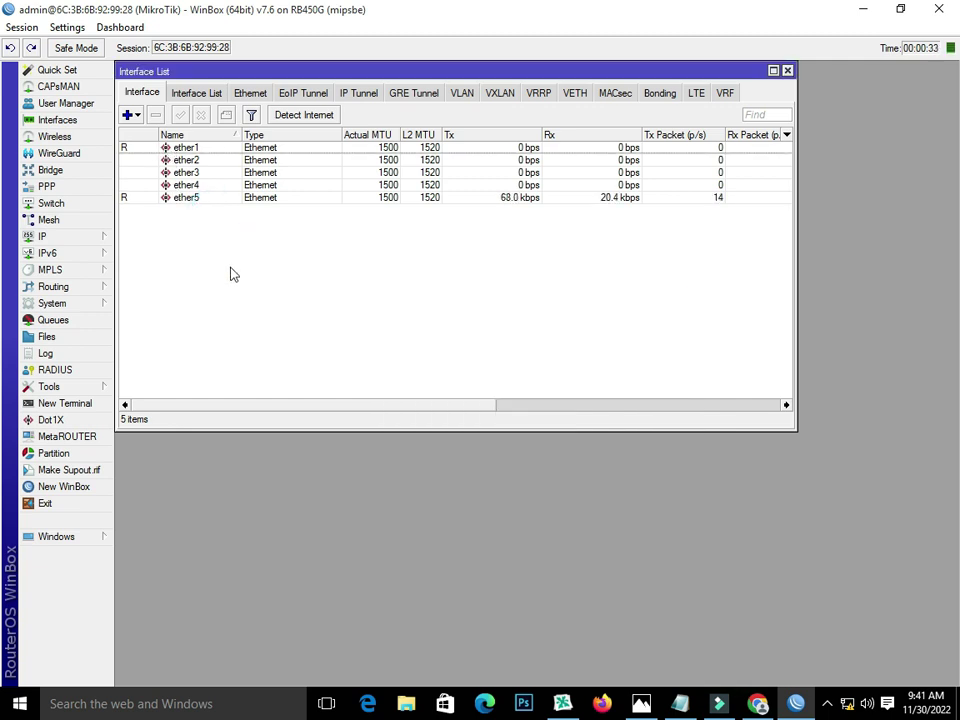
Rename the ether1 interface to WAN
{"action": "left_click", "coordinate": [178, 148]}
{"action": "left_click", "coordinate": [168, 198]}
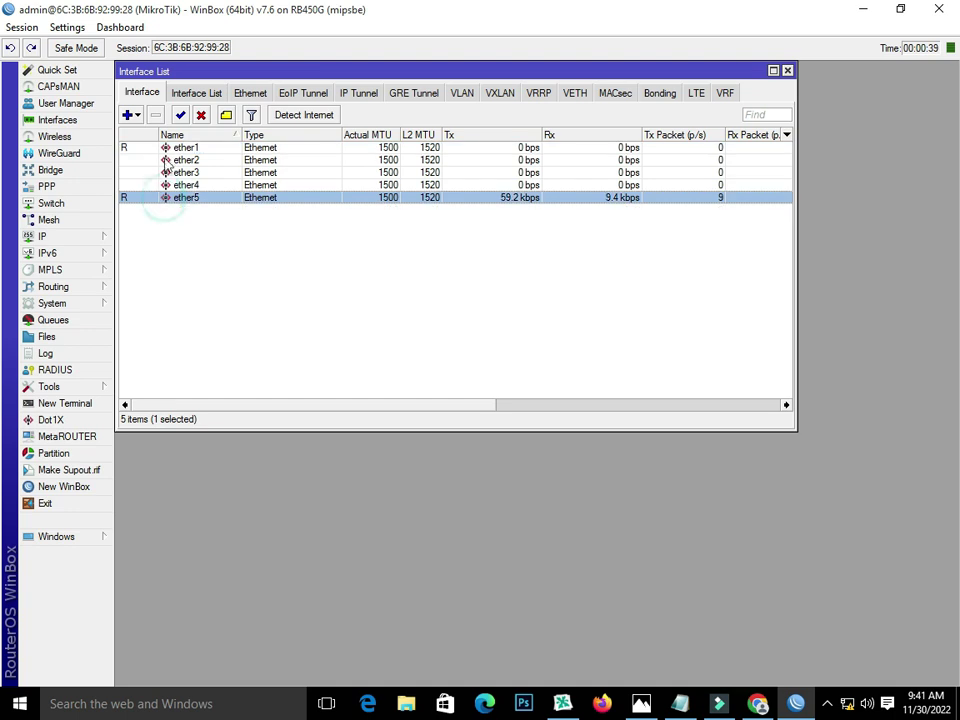
{"action": "double_click", "coordinate": [170, 147]}
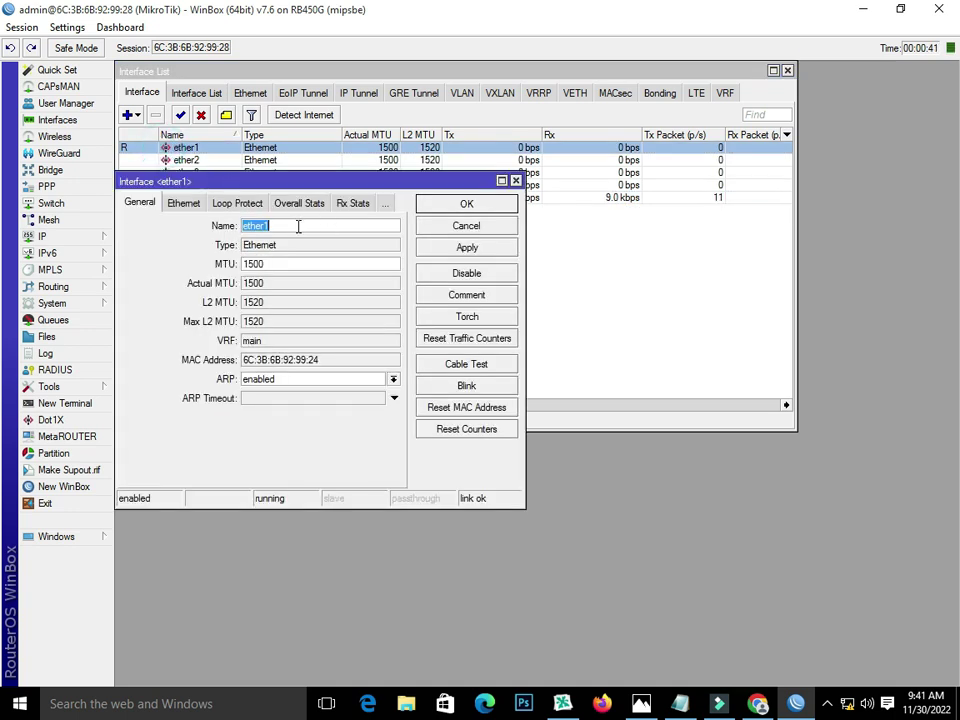
{"action": "type", "text": "WAN"}
{"action": "left_click", "coordinate": [463, 250]}
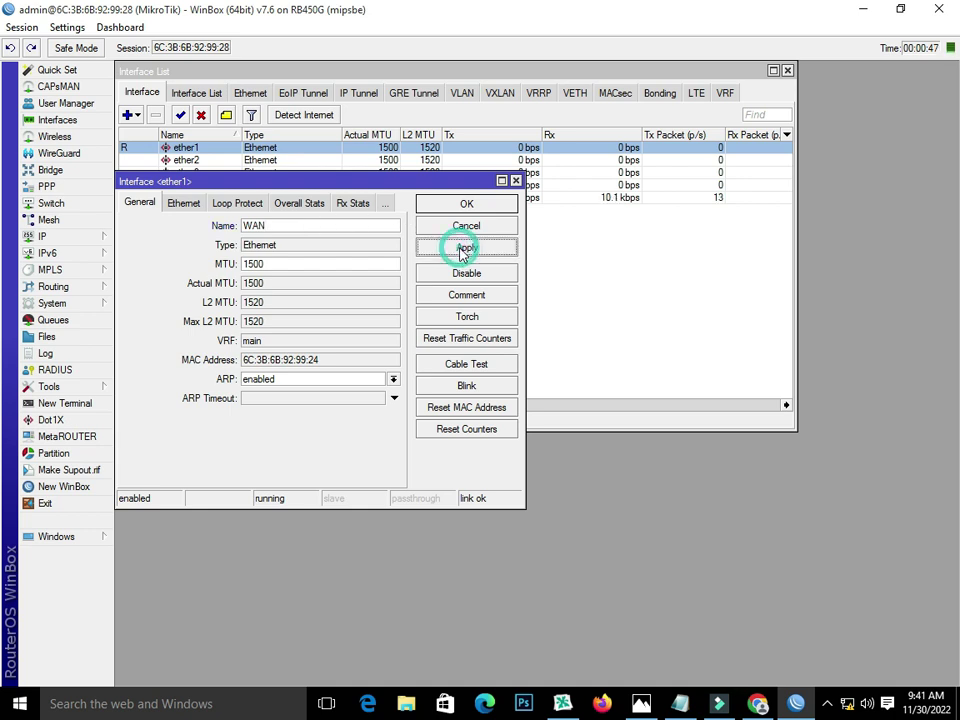
{"action": "left_click", "coordinate": [465, 206]}
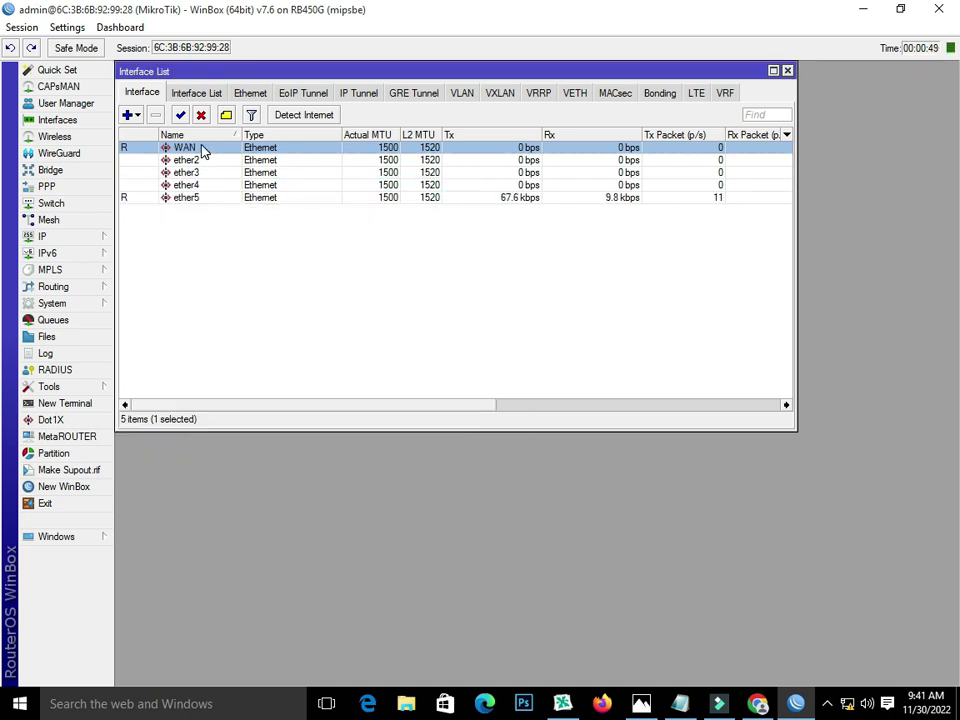
Rename the ether5 interface to LAN and close the interface list
{"action": "double_click", "coordinate": [199, 198]}
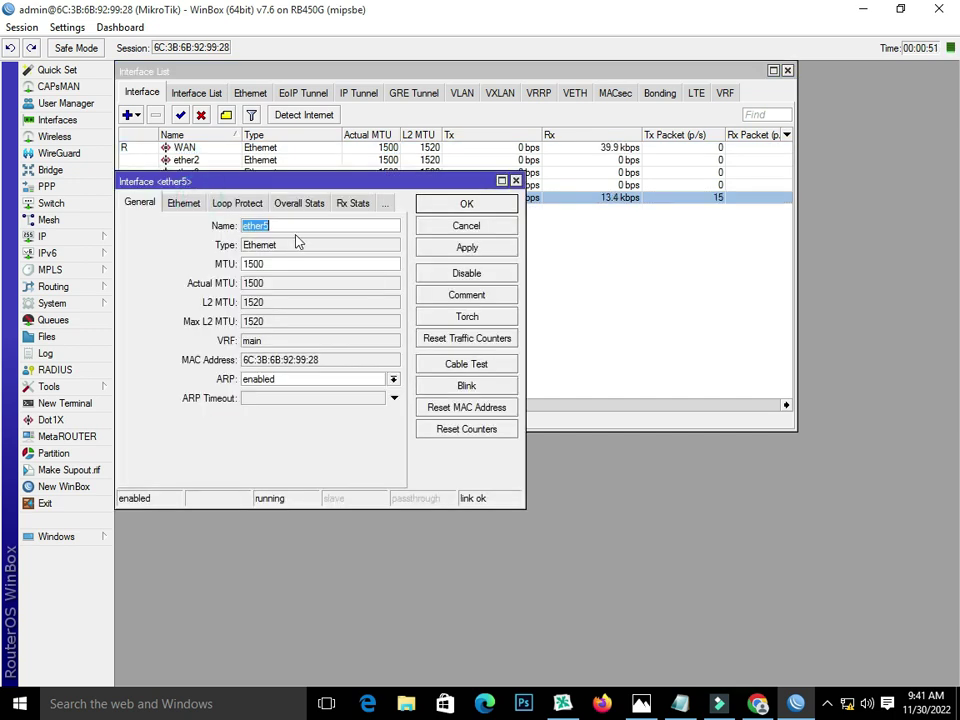
{"action": "type", "text": "LA"}
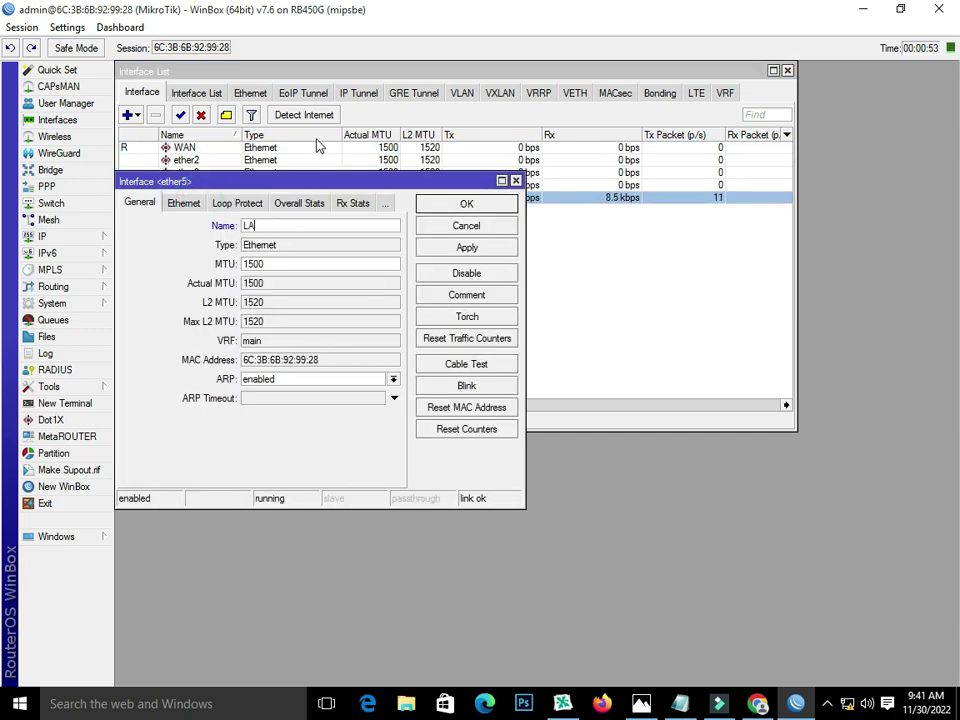
{"action": "type", "text": "N"}
{"action": "left_click", "coordinate": [437, 248]}
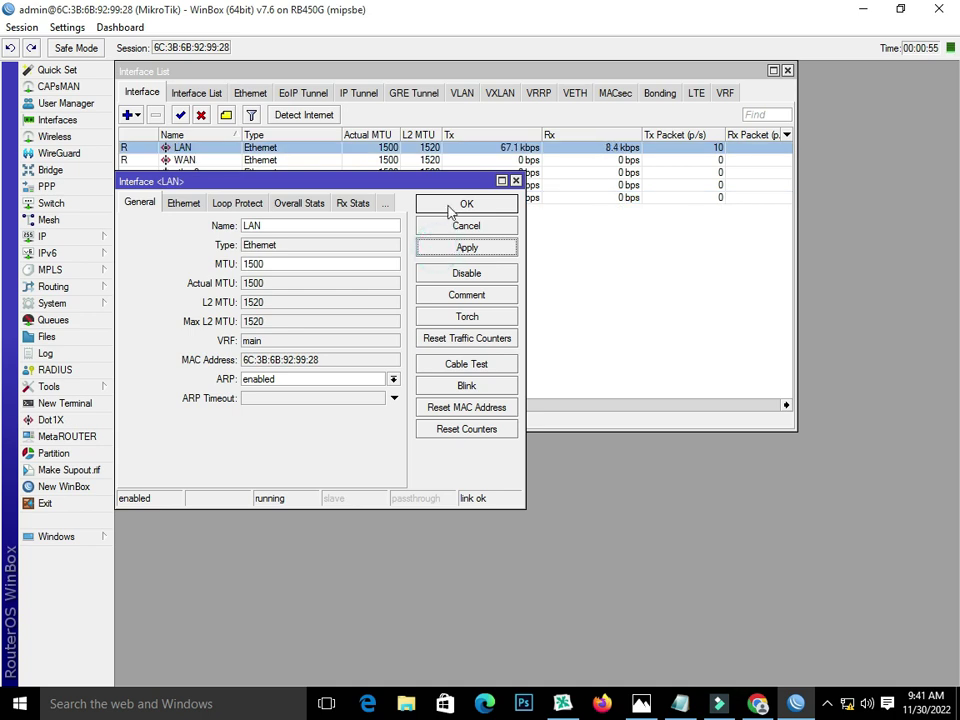
{"action": "left_click", "coordinate": [450, 206]}
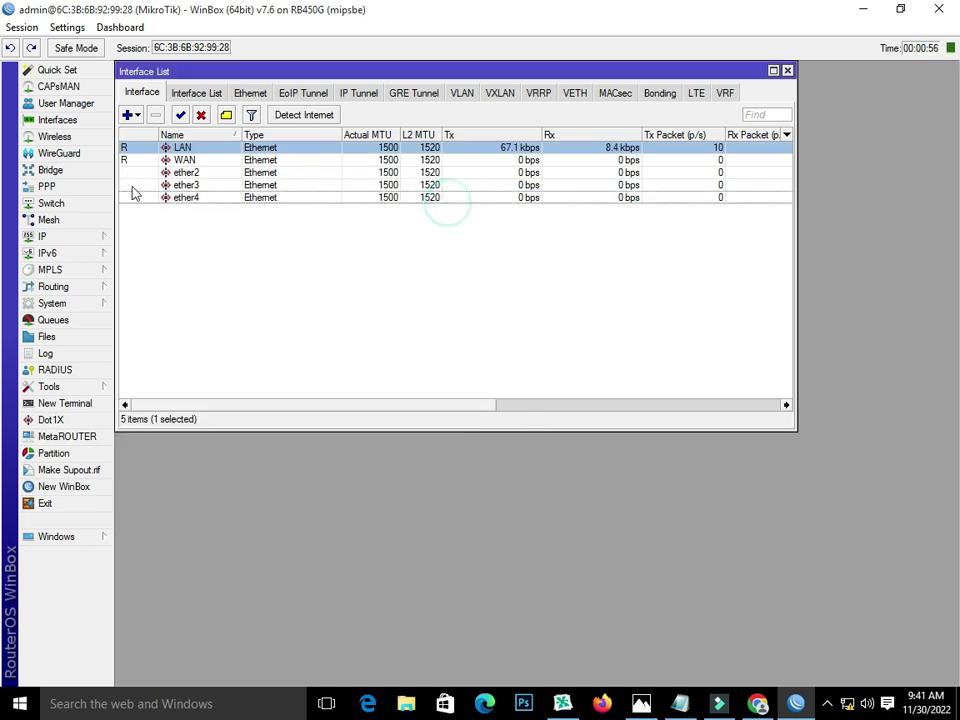
{"action": "left_click", "coordinate": [788, 71]}
Add the IP address 192.168.104.2/24 on the WAN interface
{"action": "left_click", "coordinate": [71, 236]}
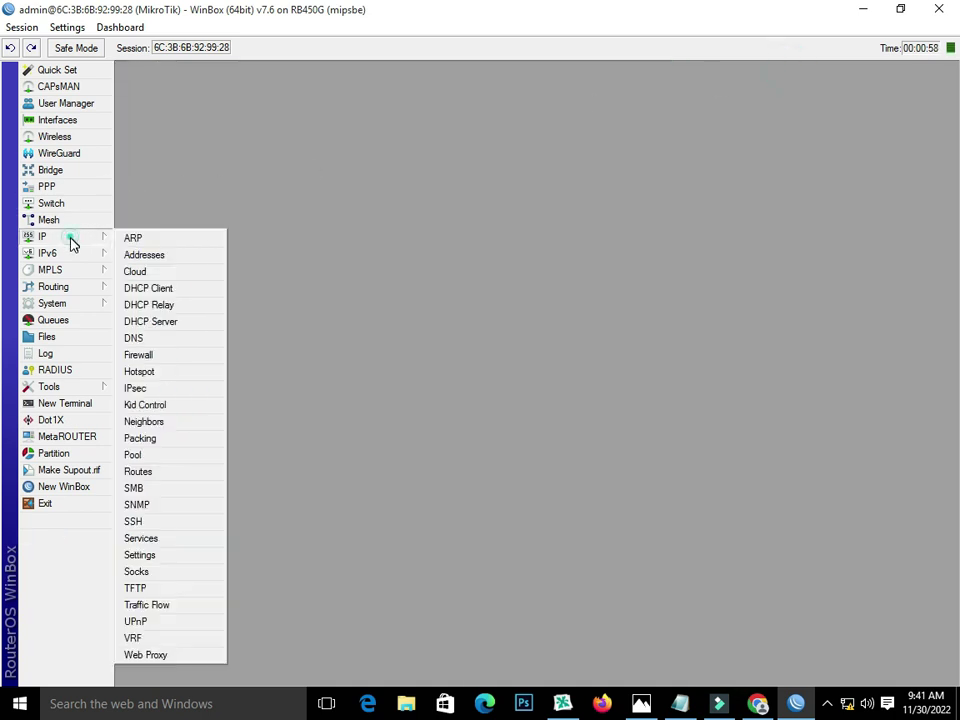
{"action": "left_click", "coordinate": [160, 257]}
{"action": "left_click", "coordinate": [396, 266]}
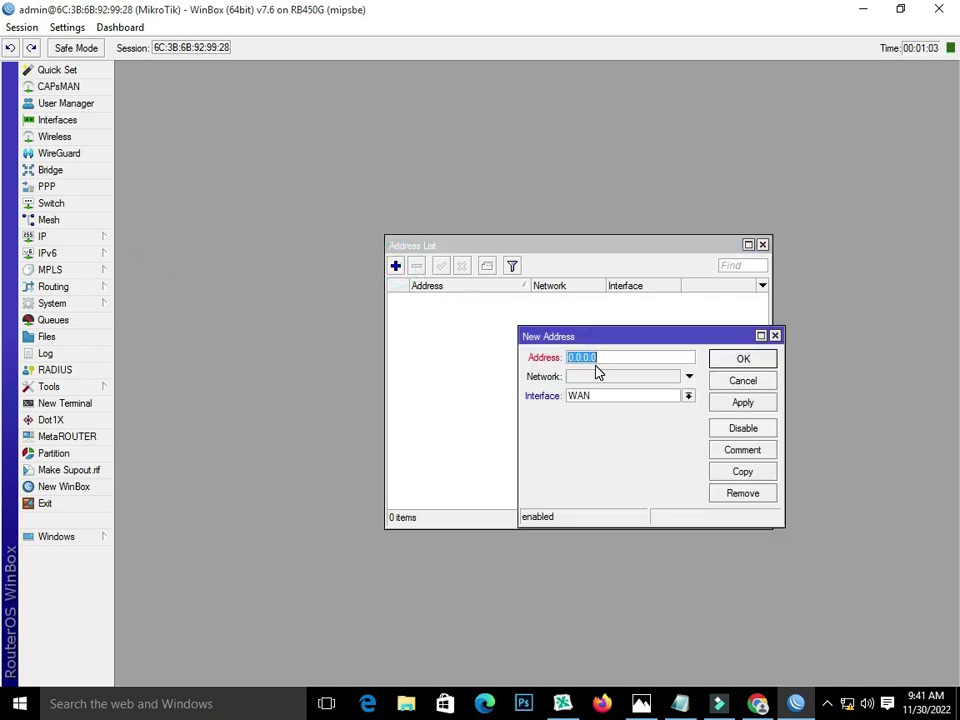
{"action": "type", "text": "192.168.104.2/24"}
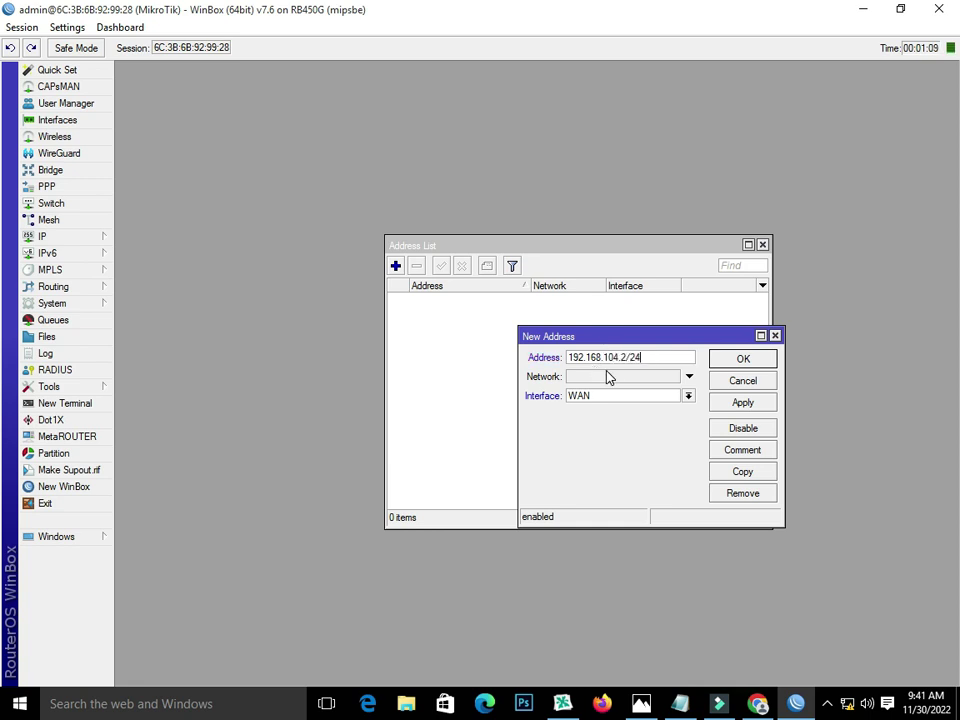
{"action": "left_click", "coordinate": [641, 379]}
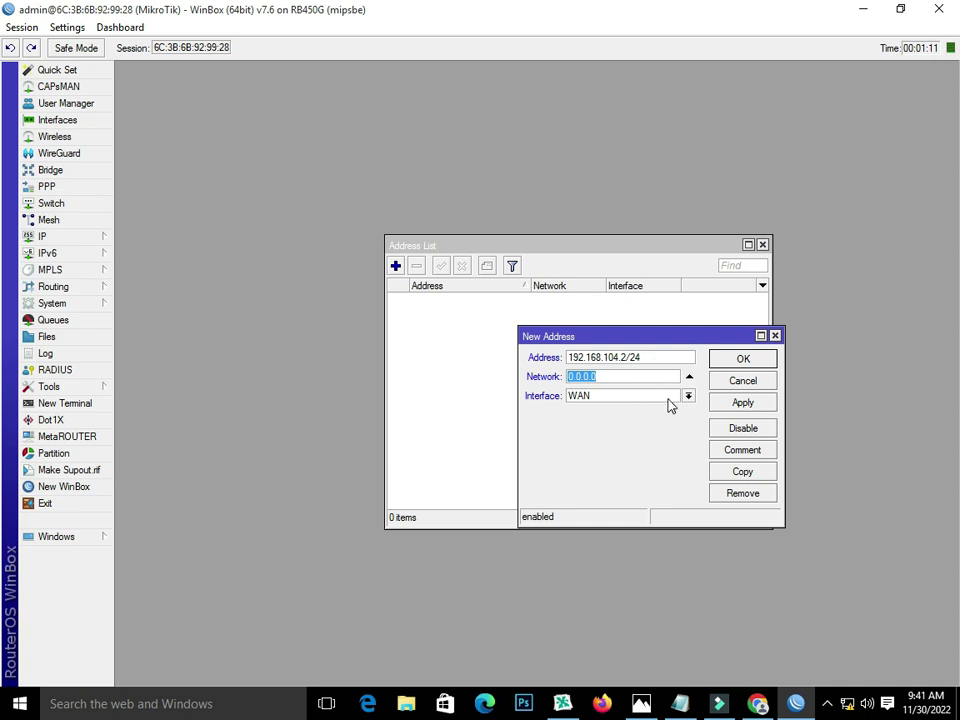
{"action": "left_click", "coordinate": [668, 400]}
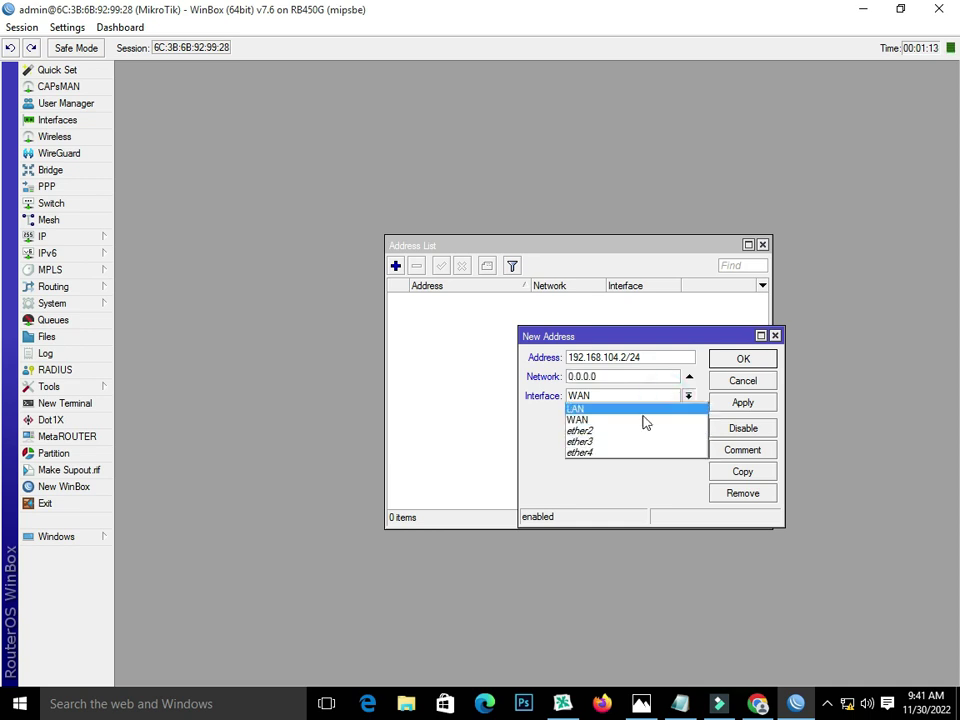
{"action": "left_click", "coordinate": [641, 420]}
{"action": "left_click", "coordinate": [722, 402]}
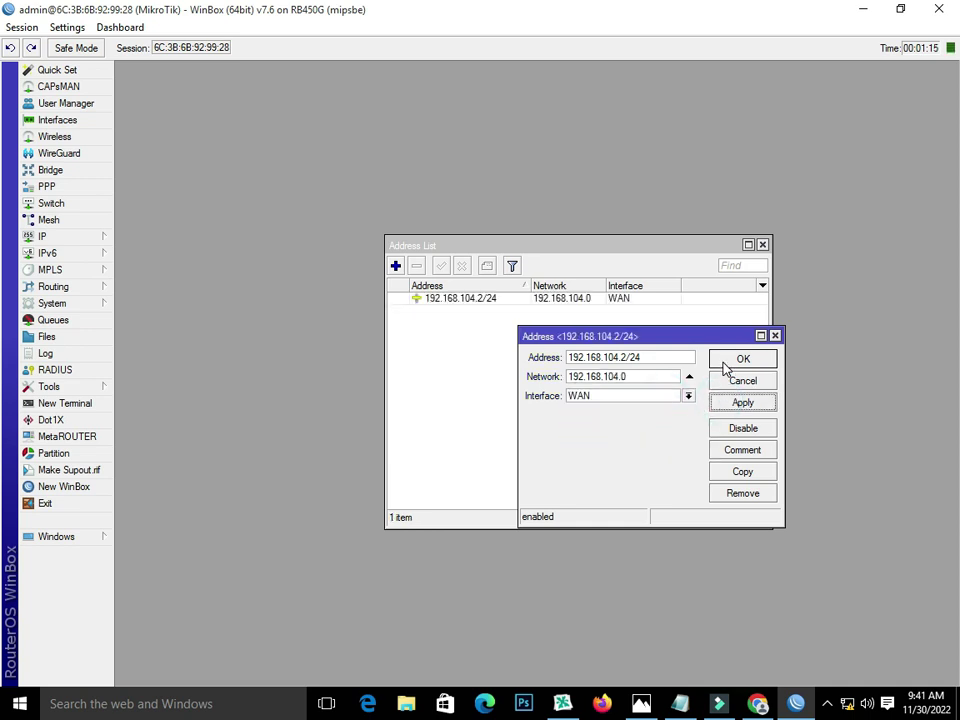
{"action": "left_click", "coordinate": [727, 362]}
Add the IP address 192.168.9.1/24 on the LAN interface and close the address list
{"action": "left_click", "coordinate": [396, 266]}
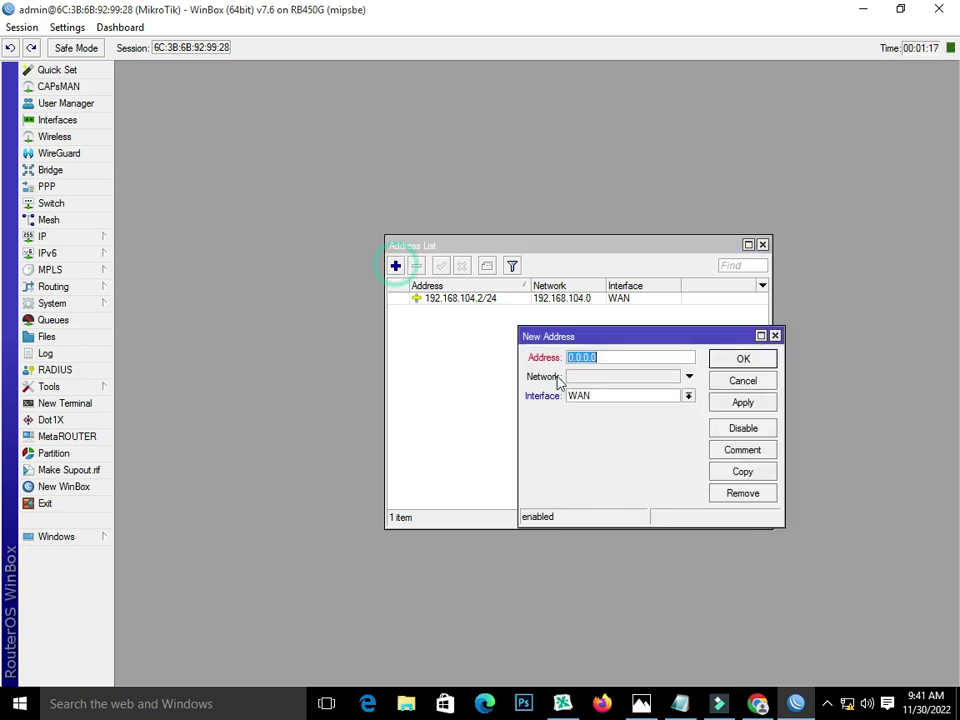
{"action": "type", "text": "192.168.9.1/24"}
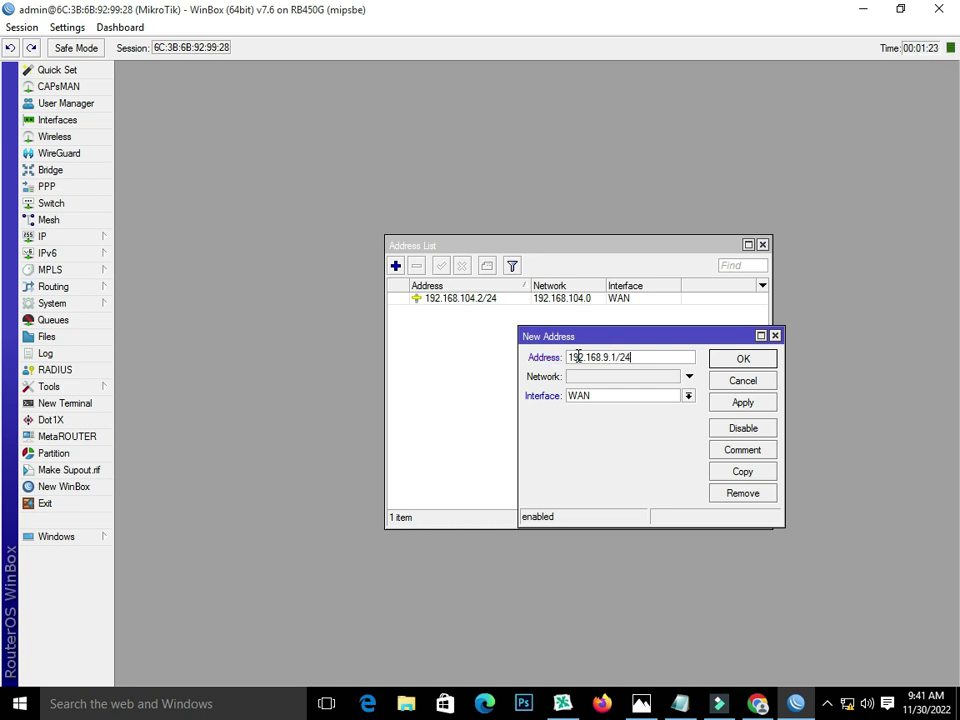
{"action": "left_click", "coordinate": [638, 395]}
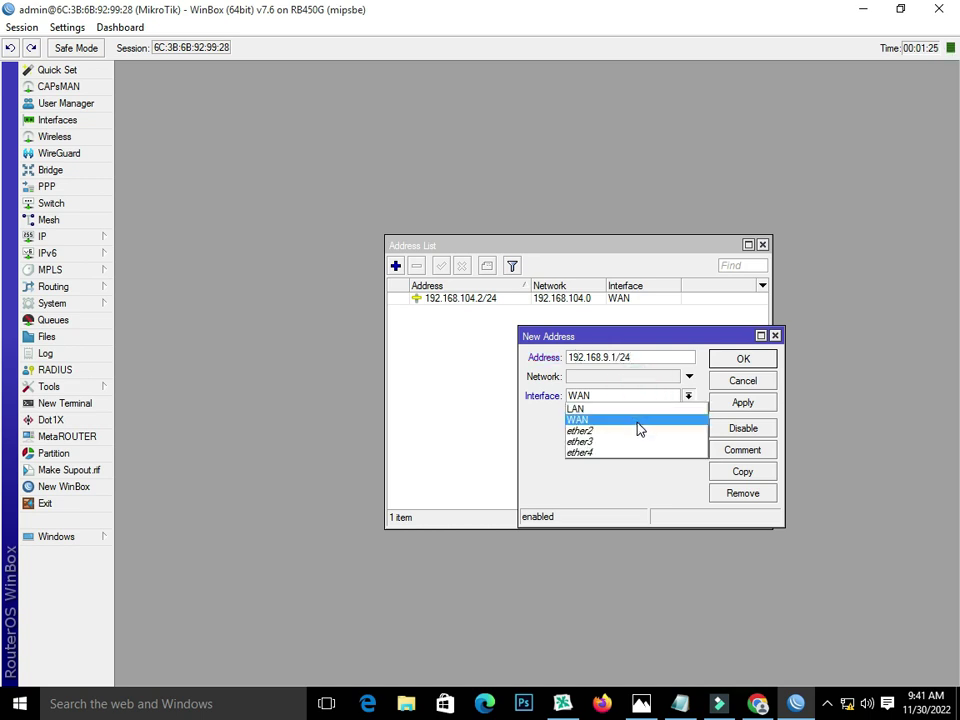
{"action": "left_click", "coordinate": [636, 410]}
{"action": "left_click", "coordinate": [722, 397]}
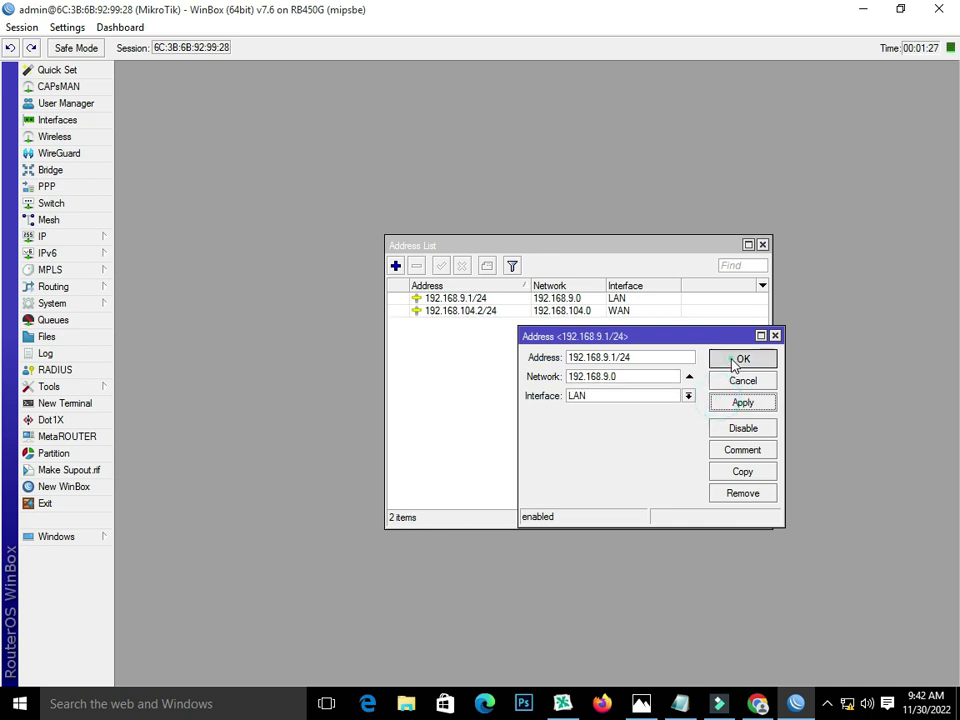
{"action": "left_click", "coordinate": [736, 360]}
{"action": "left_click", "coordinate": [761, 245]}
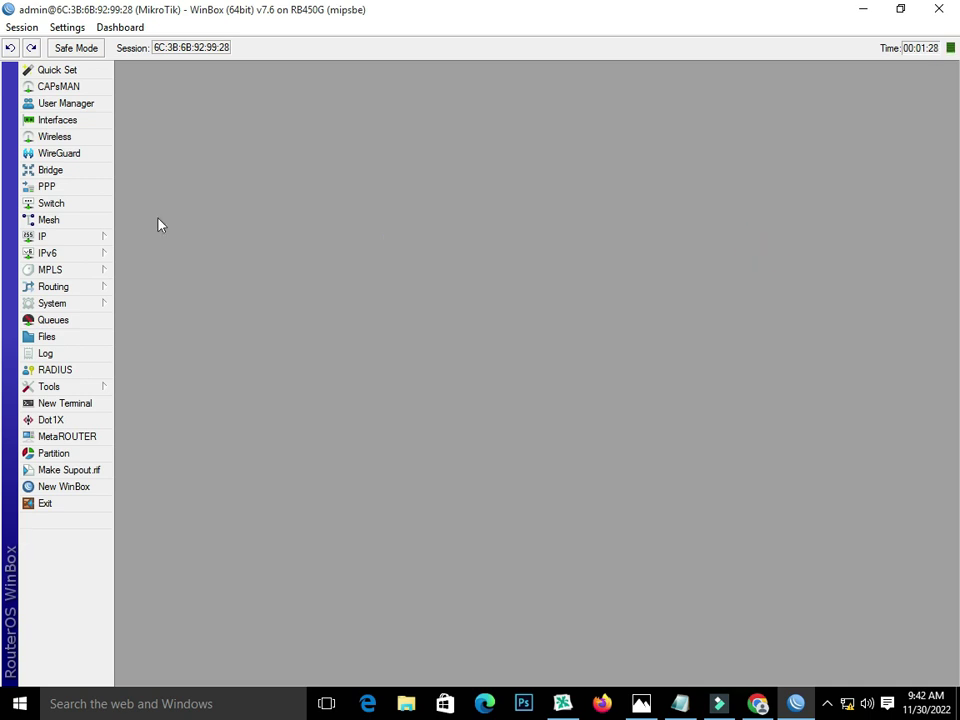
{"action": "left_click", "coordinate": [86, 236]}
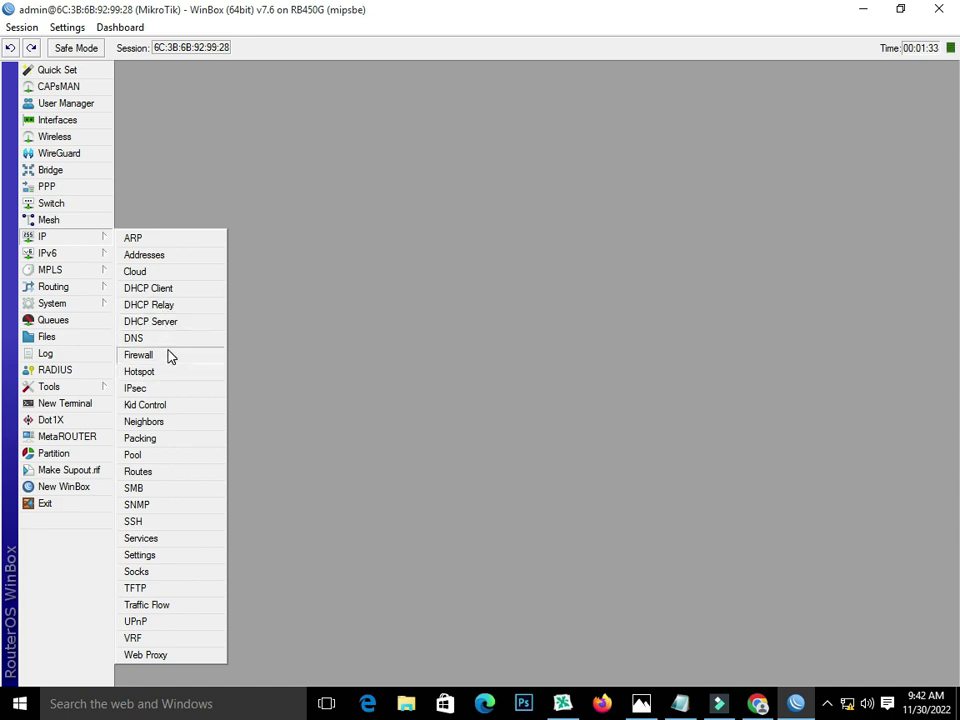
{"action": "left_click", "coordinate": [165, 477]}
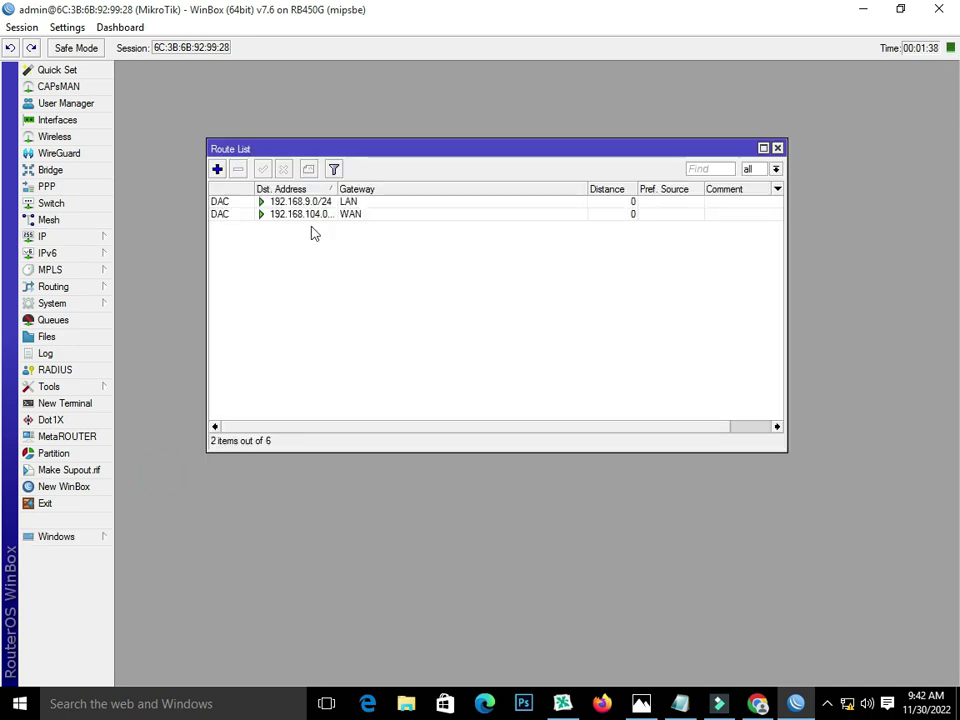
{"action": "left_click", "coordinate": [777, 148]}
Set the DNS servers to 8.8.8.8 and 8.8.4.4, with remote requests allowed
{"action": "left_click", "coordinate": [77, 236]}
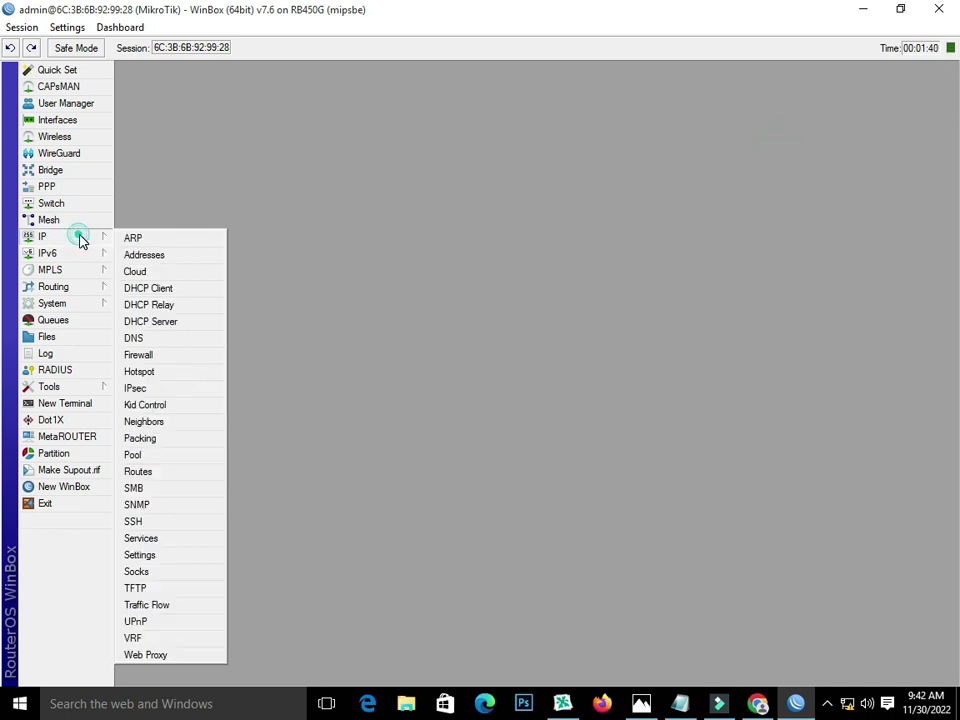
{"action": "left_click", "coordinate": [165, 340]}
{"action": "left_click", "coordinate": [340, 148]}
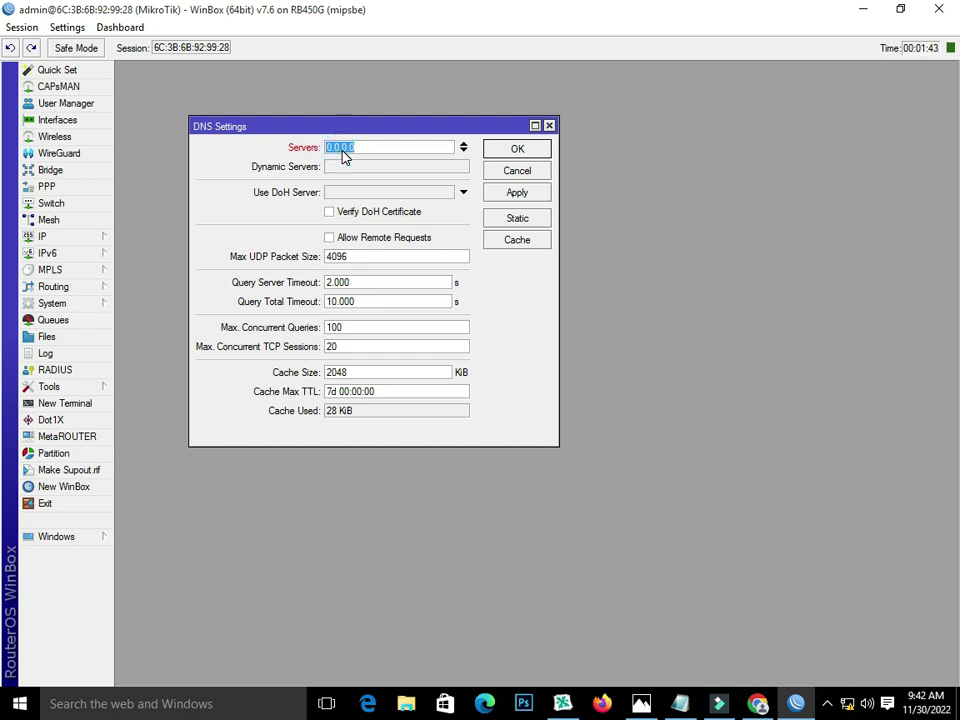
{"action": "type", "text": "8.8.8.8"}
{"action": "left_click", "coordinate": [463, 151]}
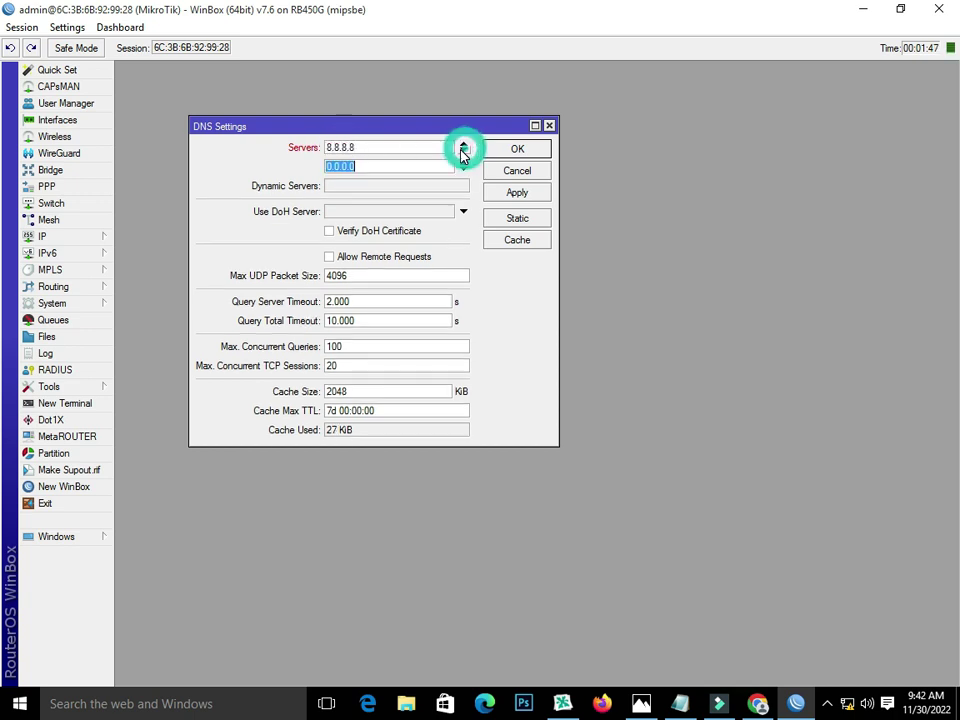
{"action": "type", "text": "8.8.4.4"}
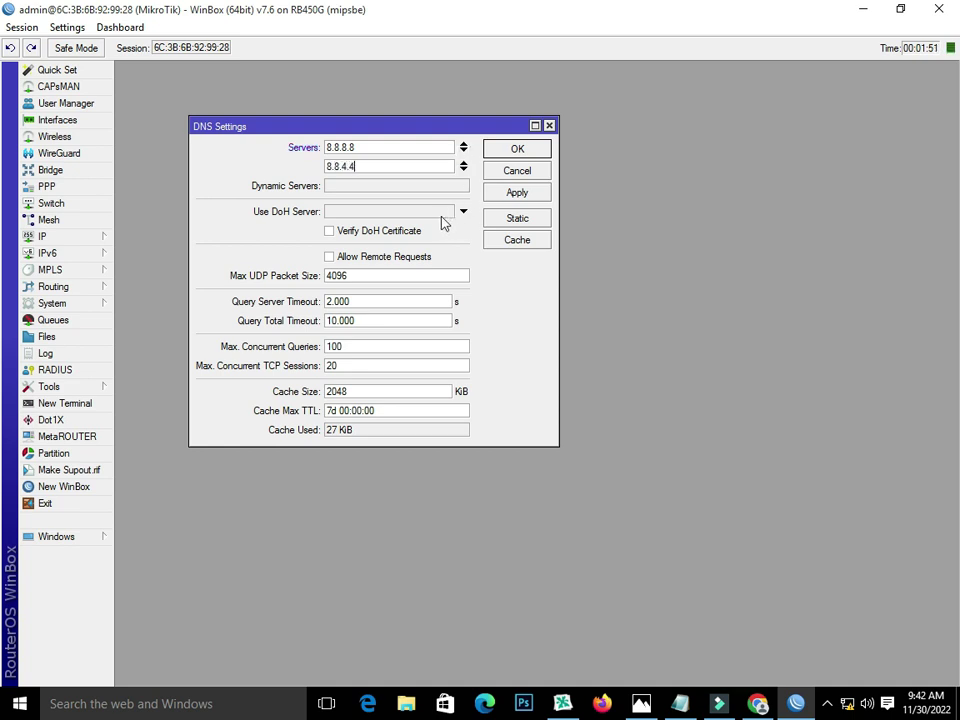
{"action": "left_click", "coordinate": [413, 231]}
{"action": "left_click", "coordinate": [411, 233]}
{"action": "left_click", "coordinate": [376, 259]}
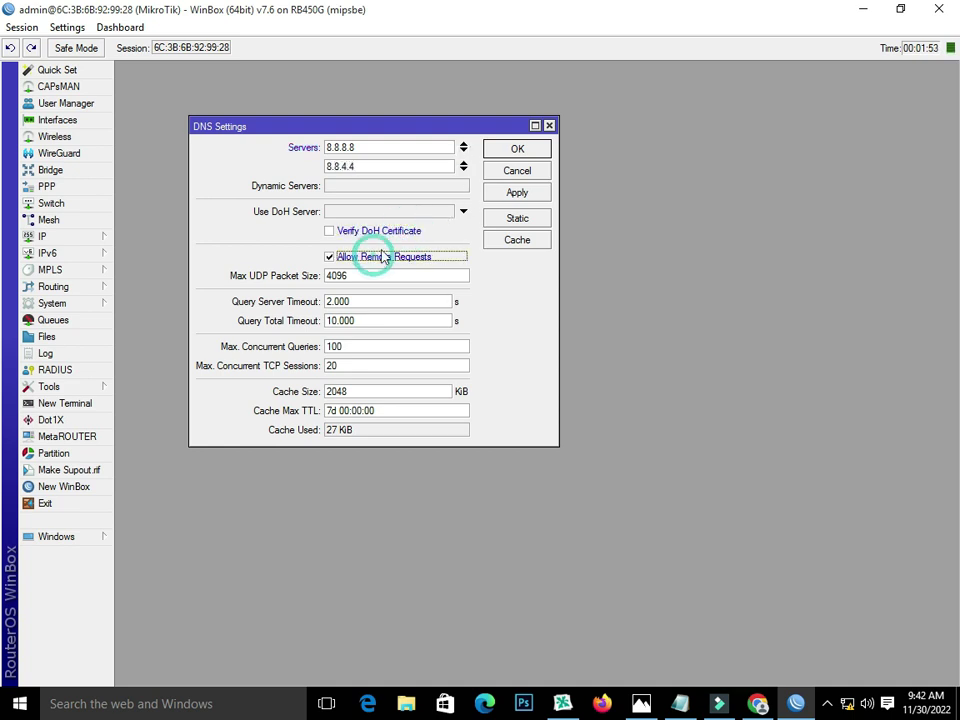
{"action": "left_click", "coordinate": [527, 193]}
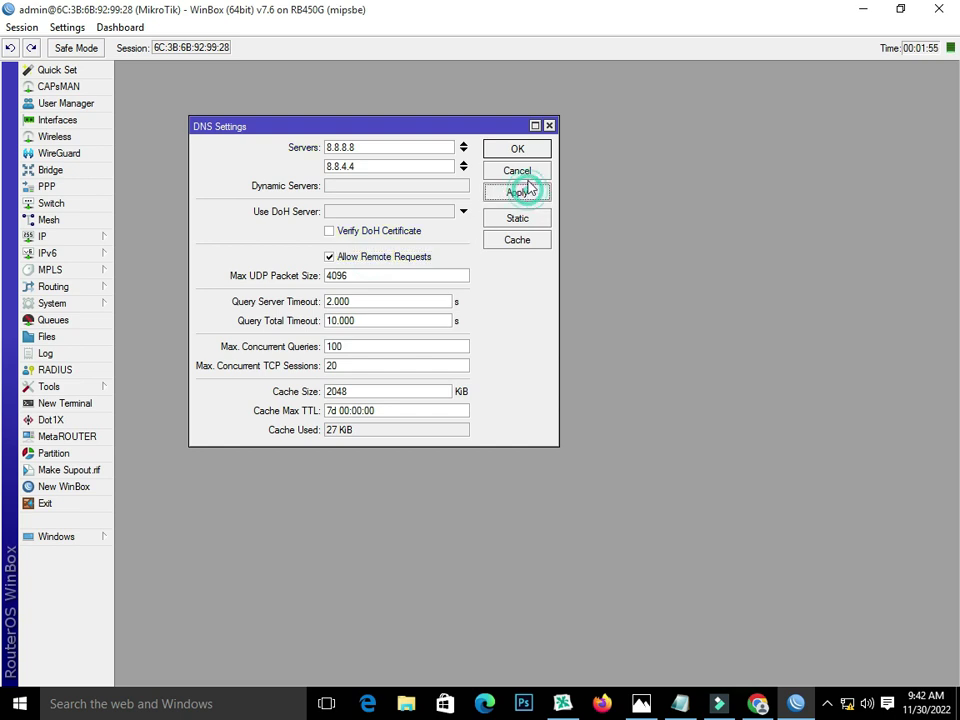
{"action": "left_click", "coordinate": [526, 150]}
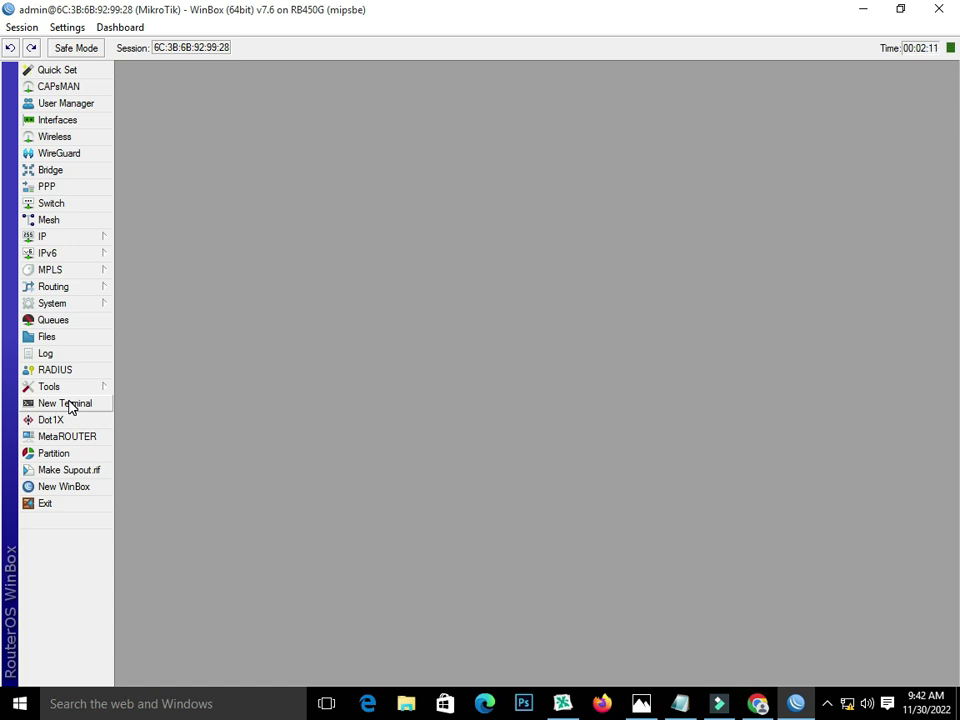
Add a default route for 0.0.0.0/0 through gateway 192.168.104.1, check its status and close the route list
{"action": "left_click", "coordinate": [70, 241]}
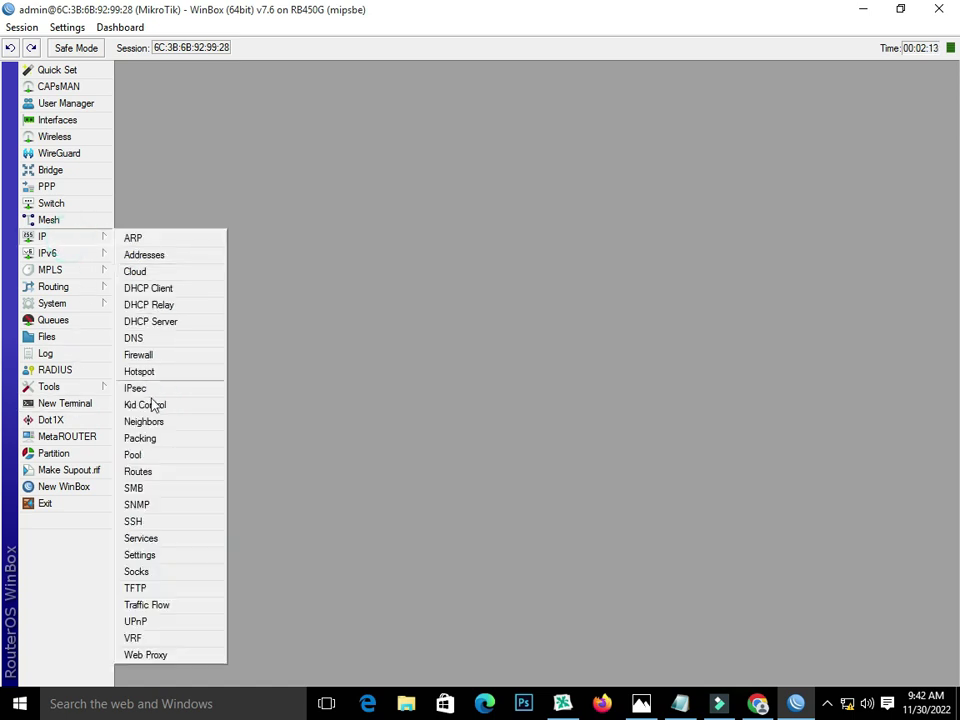
{"action": "left_click", "coordinate": [147, 473]}
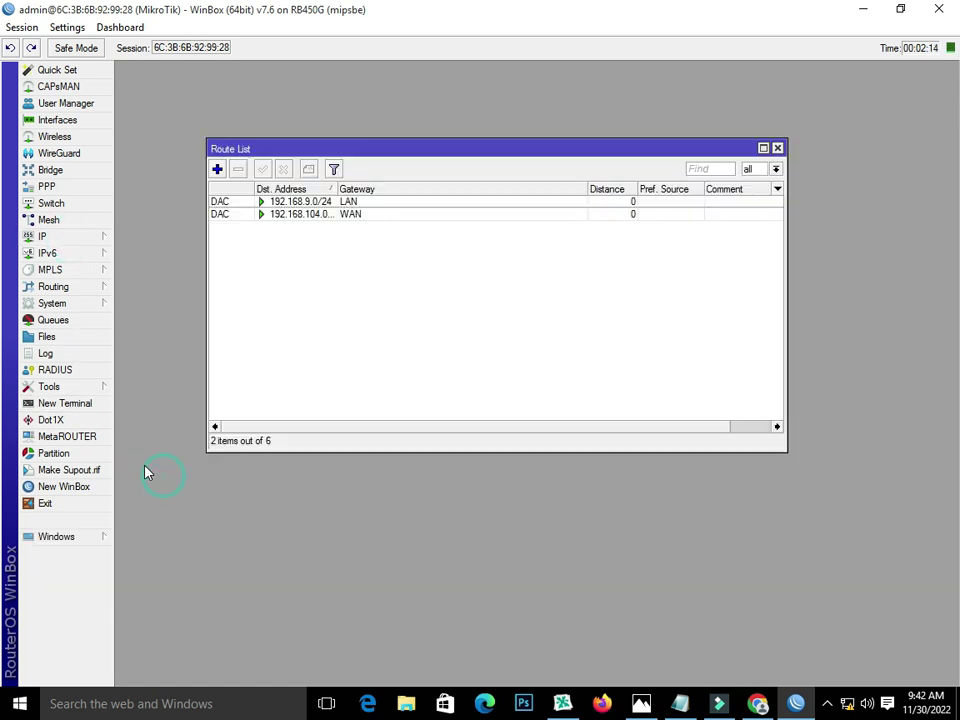
{"action": "left_click", "coordinate": [217, 169]}
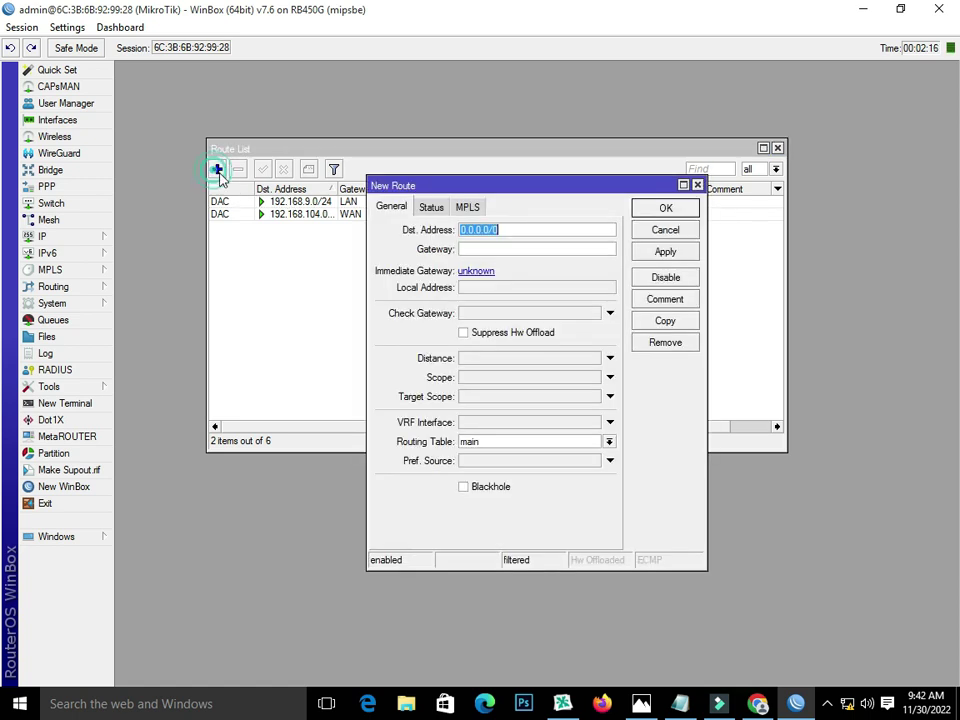
{"action": "left_click", "coordinate": [516, 250]}
{"action": "type", "text": "192."}
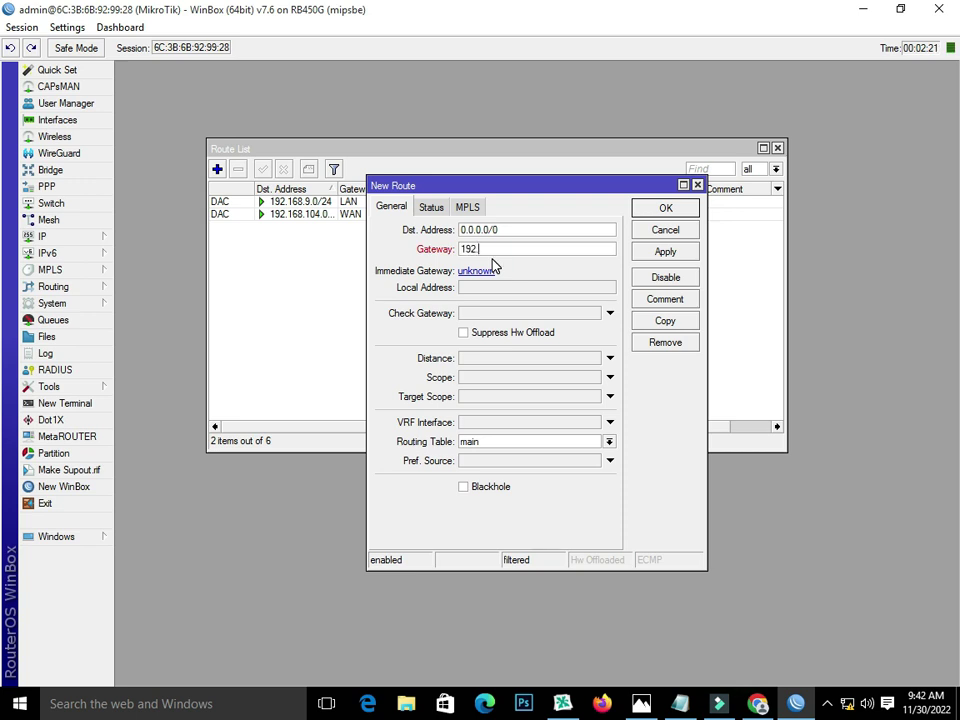
{"action": "type", "text": "168.104.1"}
{"action": "left_click", "coordinate": [651, 253]}
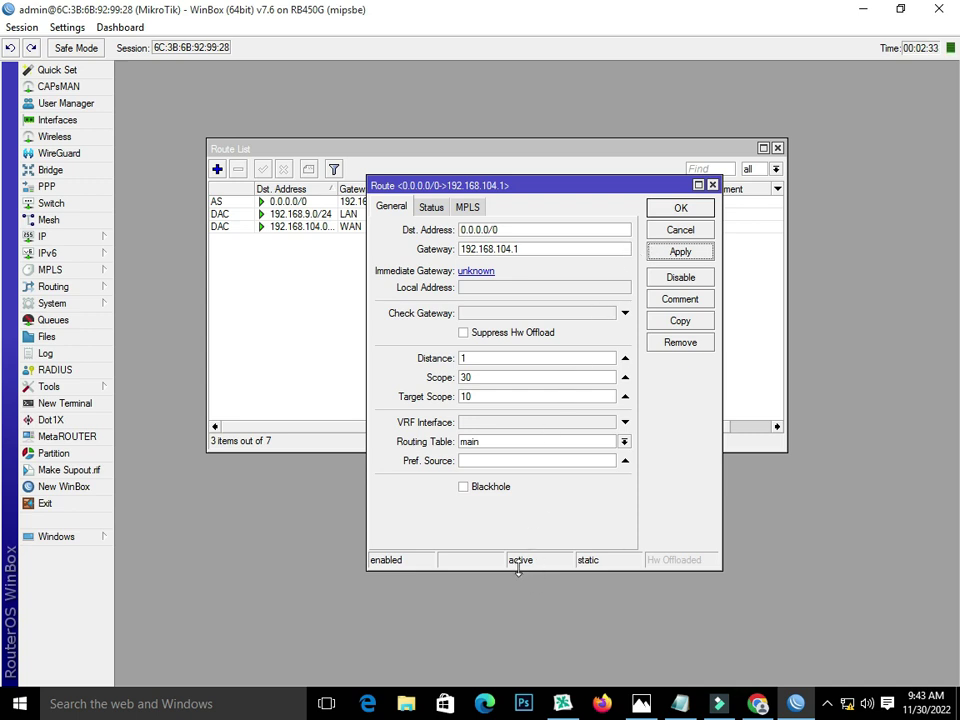
{"action": "left_click", "coordinate": [692, 248]}
{"action": "left_click", "coordinate": [428, 207]}
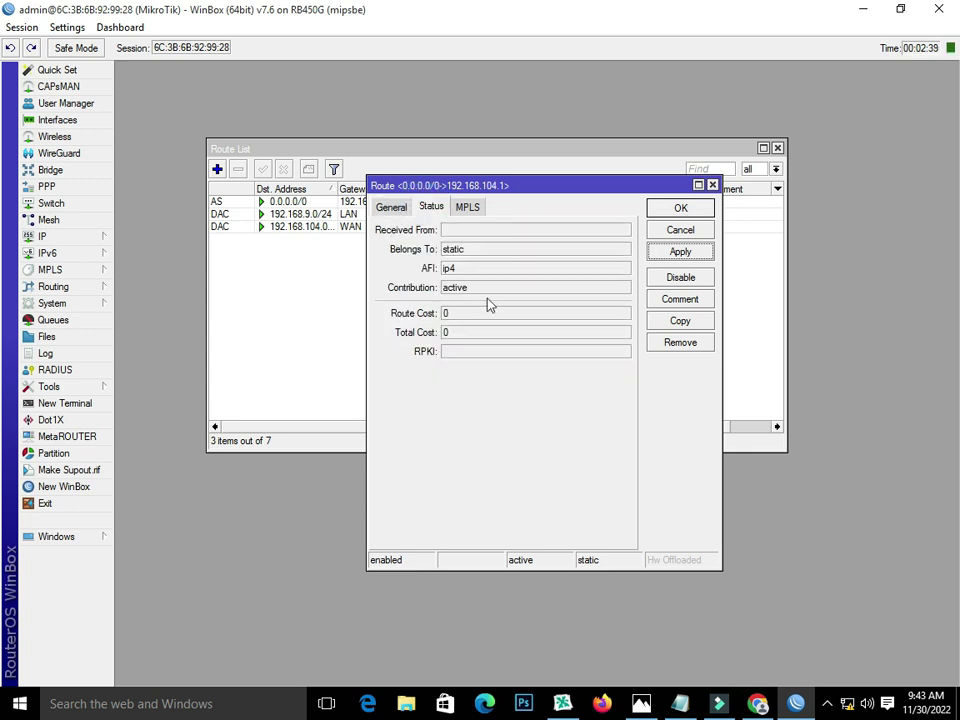
{"action": "left_click", "coordinate": [692, 210]}
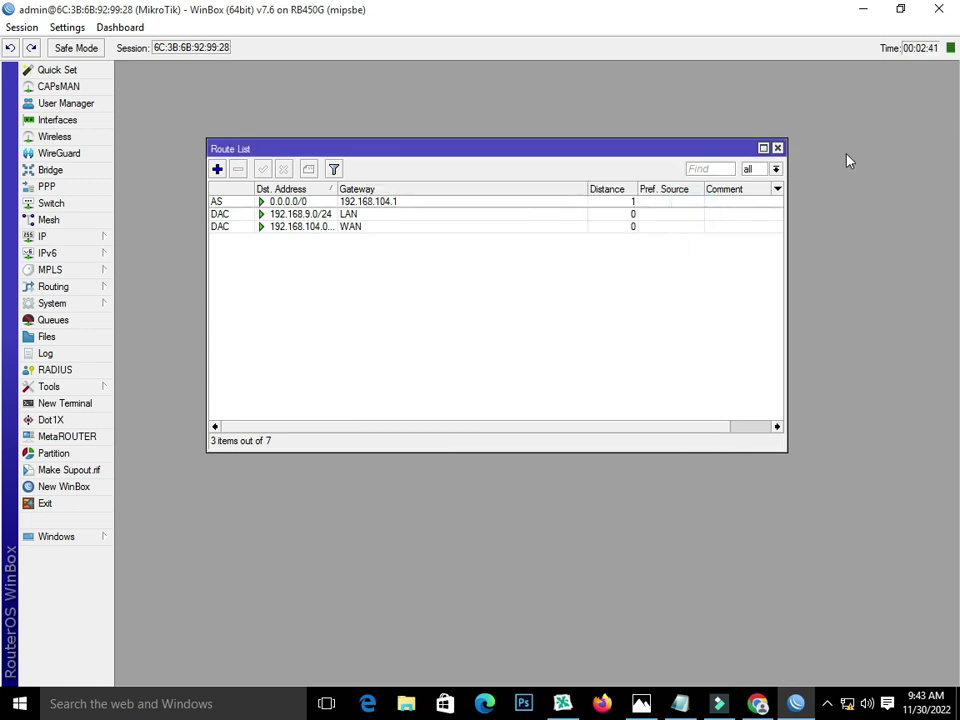
{"action": "left_click", "coordinate": [778, 148]}
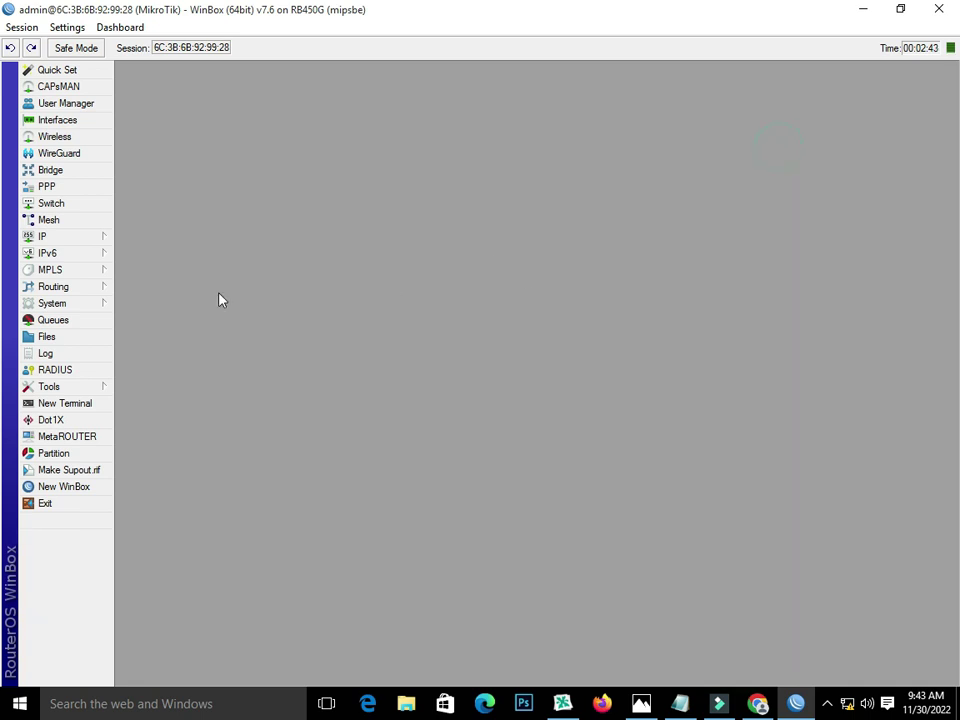
Add a RADIUS server for the hotspot service at address 127.0.0.1 and enter its secret
{"action": "left_click", "coordinate": [55, 370]}
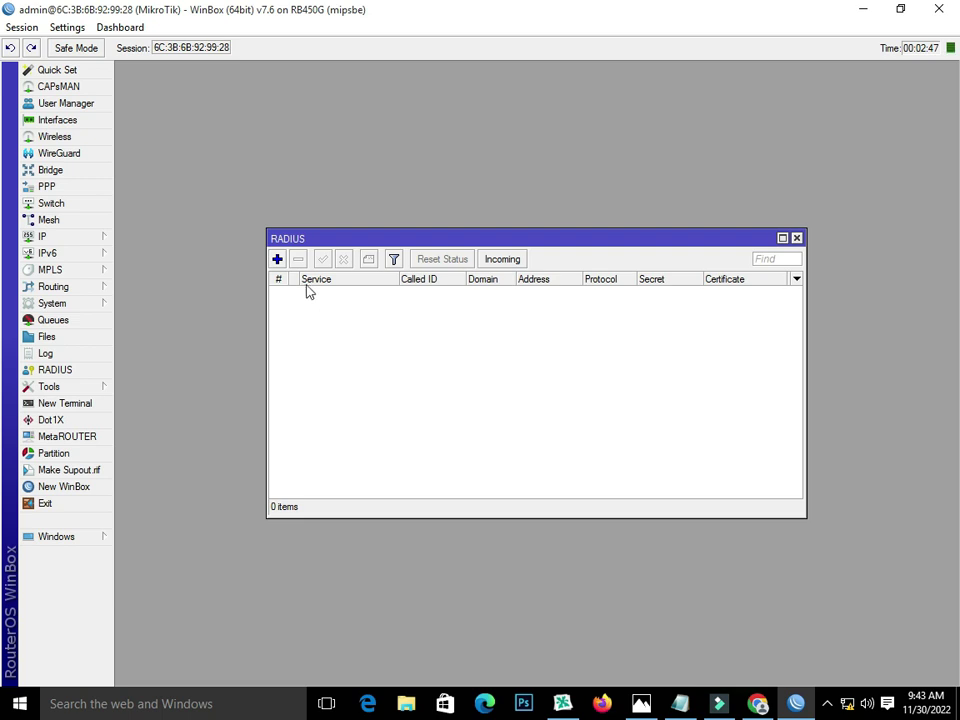
{"action": "left_click", "coordinate": [278, 260]}
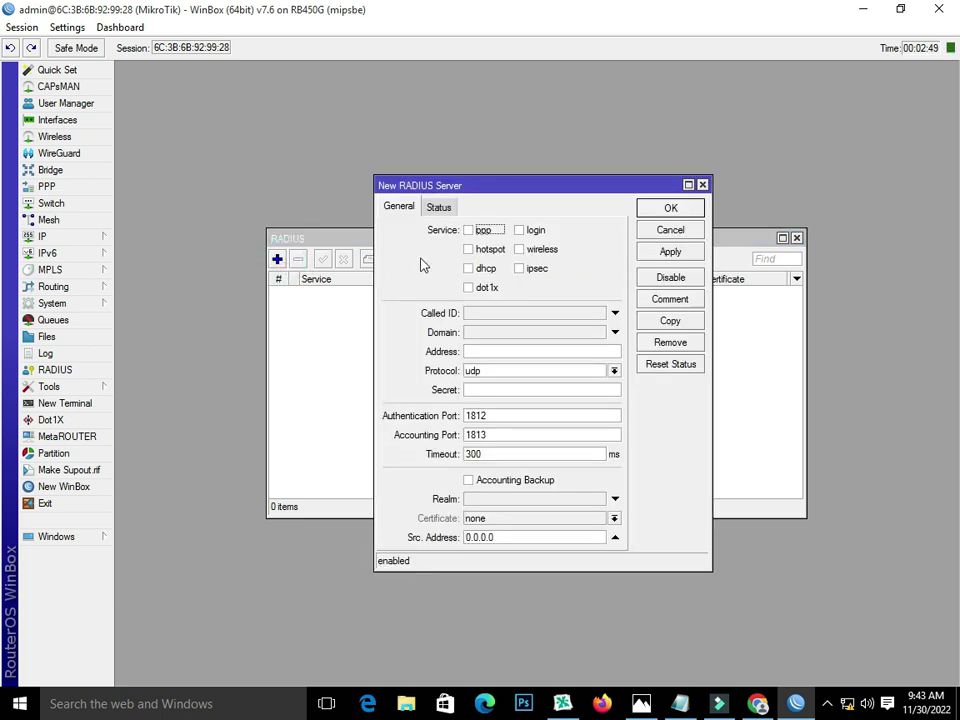
{"action": "left_click", "coordinate": [469, 250]}
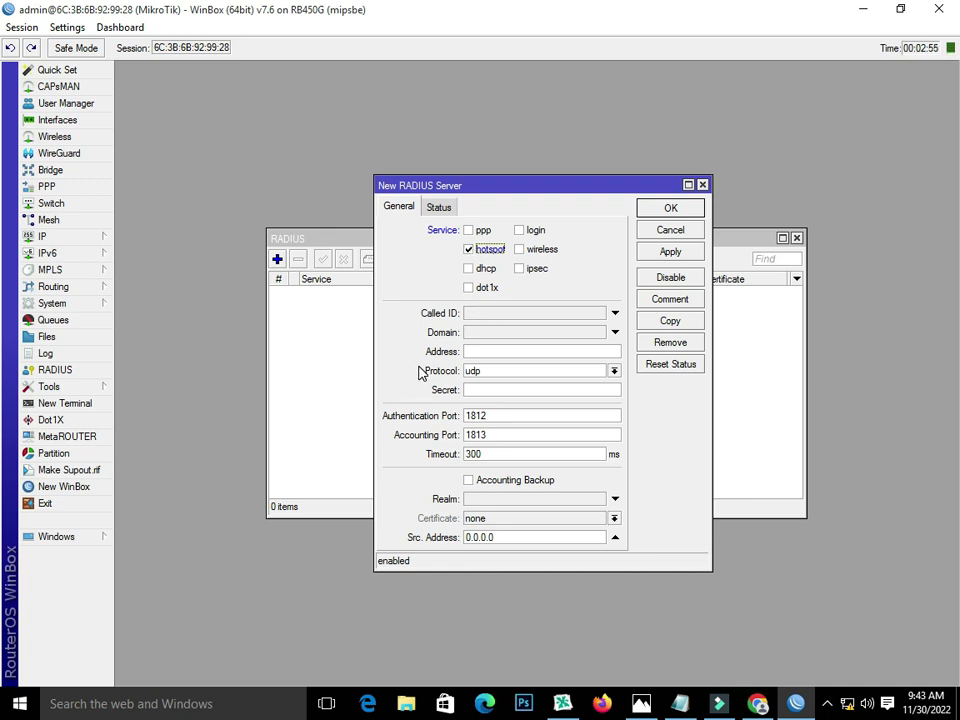
{"action": "left_click", "coordinate": [481, 352]}
{"action": "type", "text": "1"}
{"action": "type", "text": "27.0."}
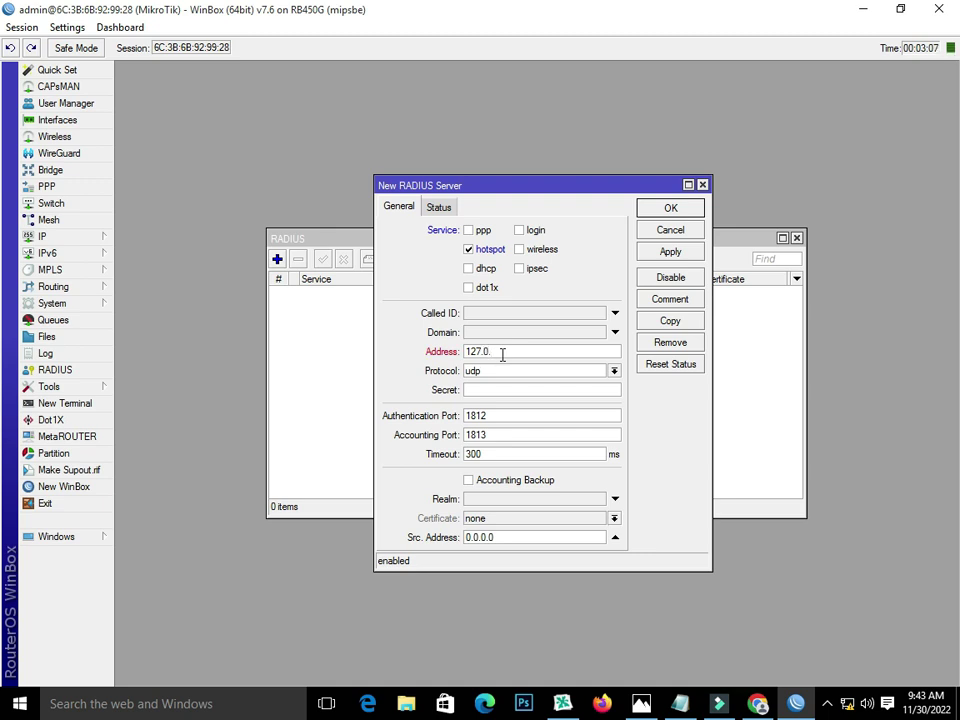
{"action": "type", "text": "0.1"}
{"action": "left_click", "coordinate": [508, 390]}
{"action": "left_click", "coordinate": [660, 251]}
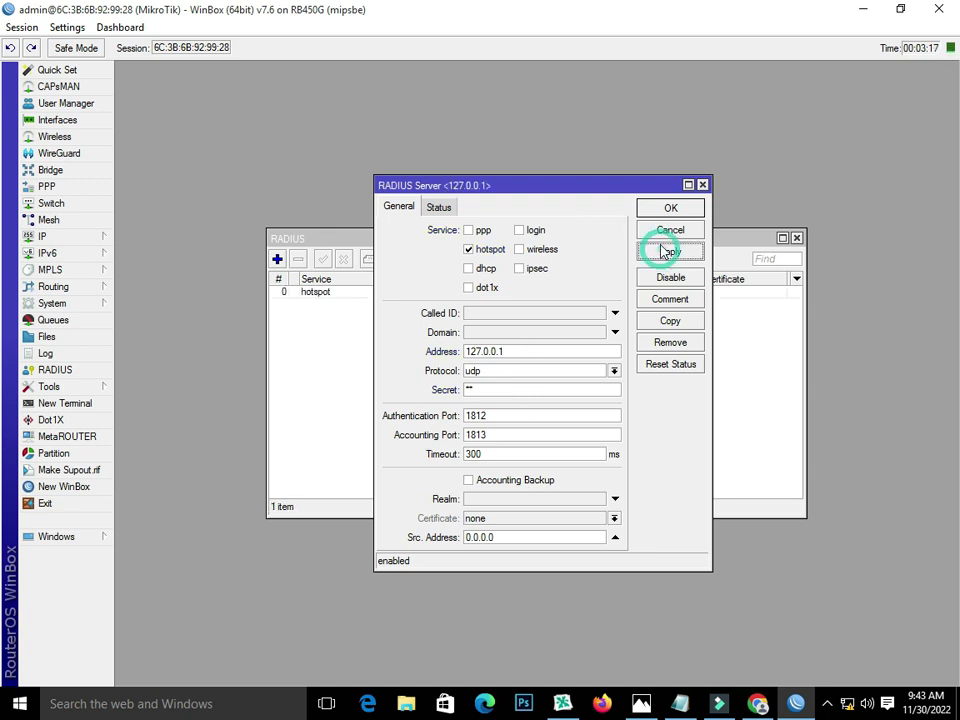
{"action": "left_click", "coordinate": [660, 210]}
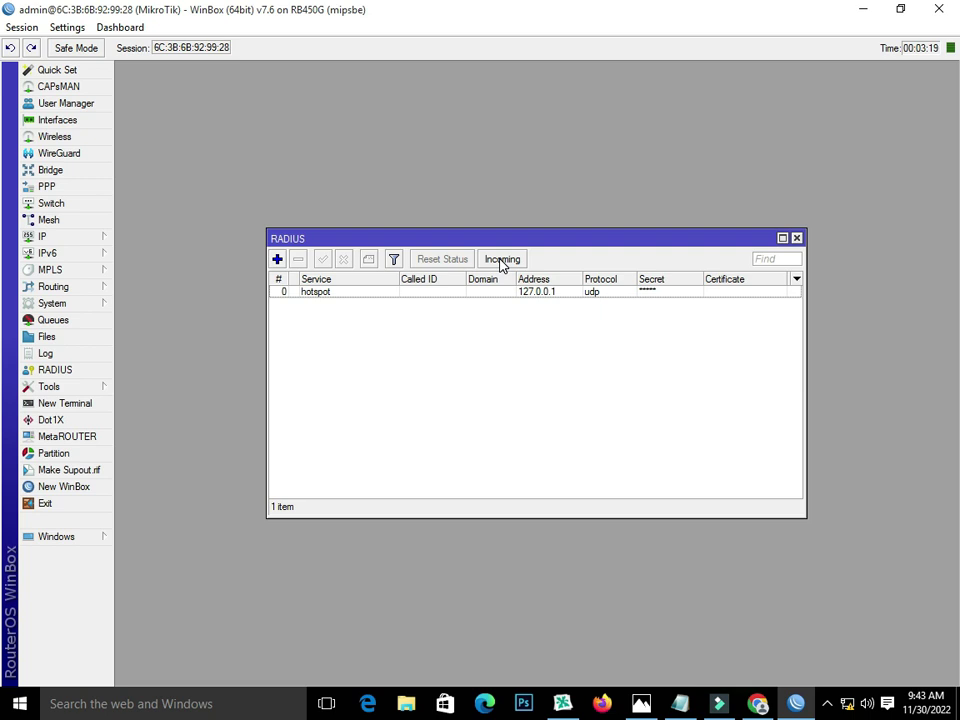
Enable accepting incoming RADIUS requests and close the RADIUS list
{"action": "left_click", "coordinate": [501, 261]}
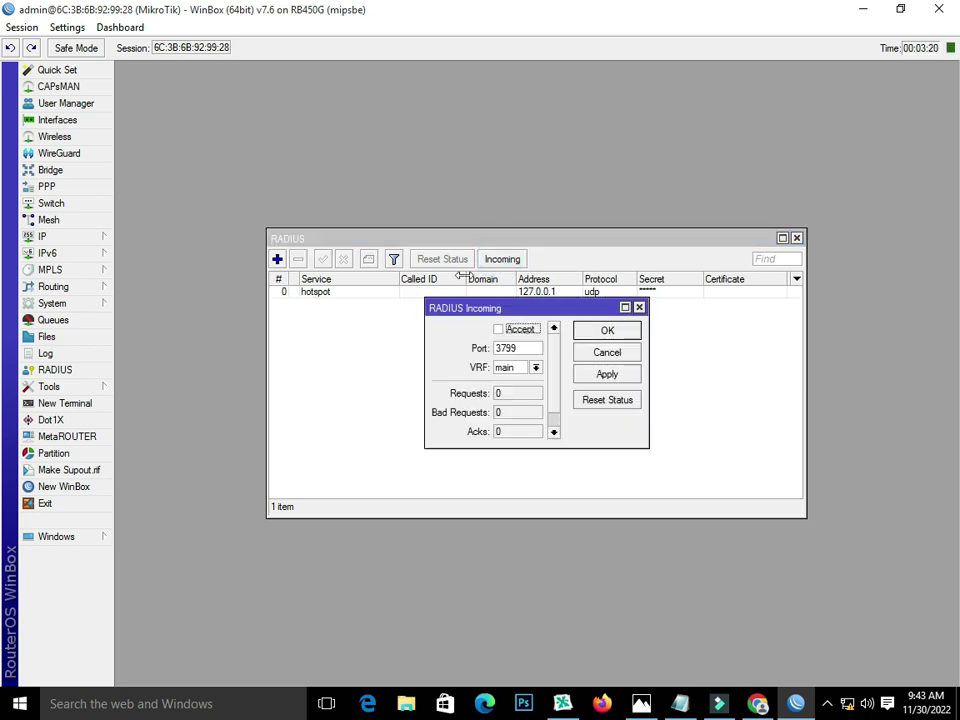
{"action": "left_click", "coordinate": [499, 330]}
{"action": "left_click", "coordinate": [615, 376]}
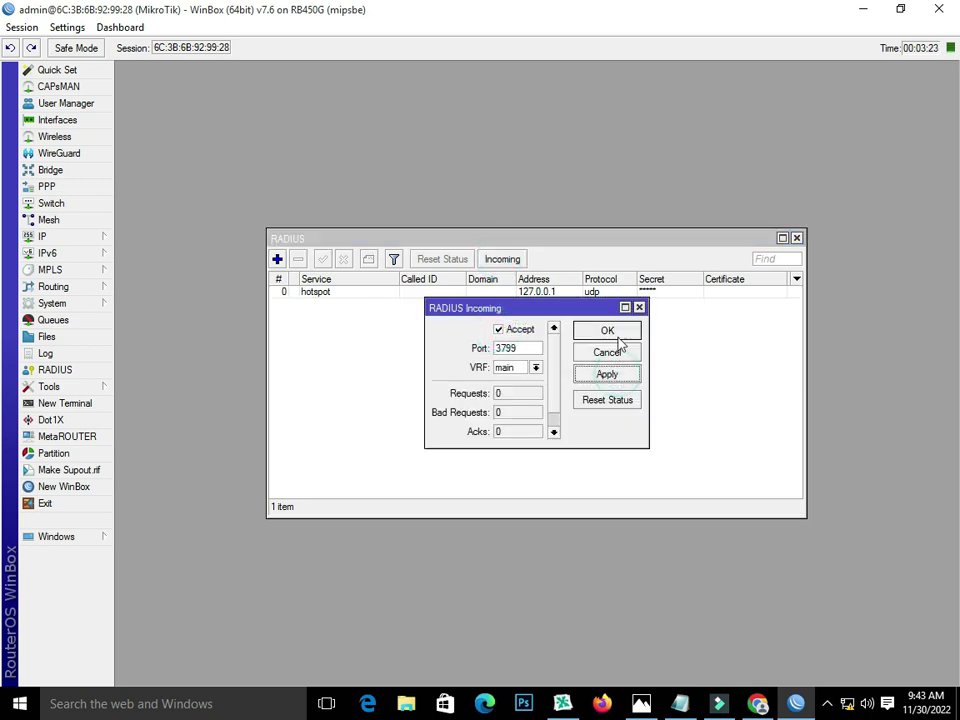
{"action": "left_click", "coordinate": [612, 331]}
{"action": "left_click", "coordinate": [796, 237]}
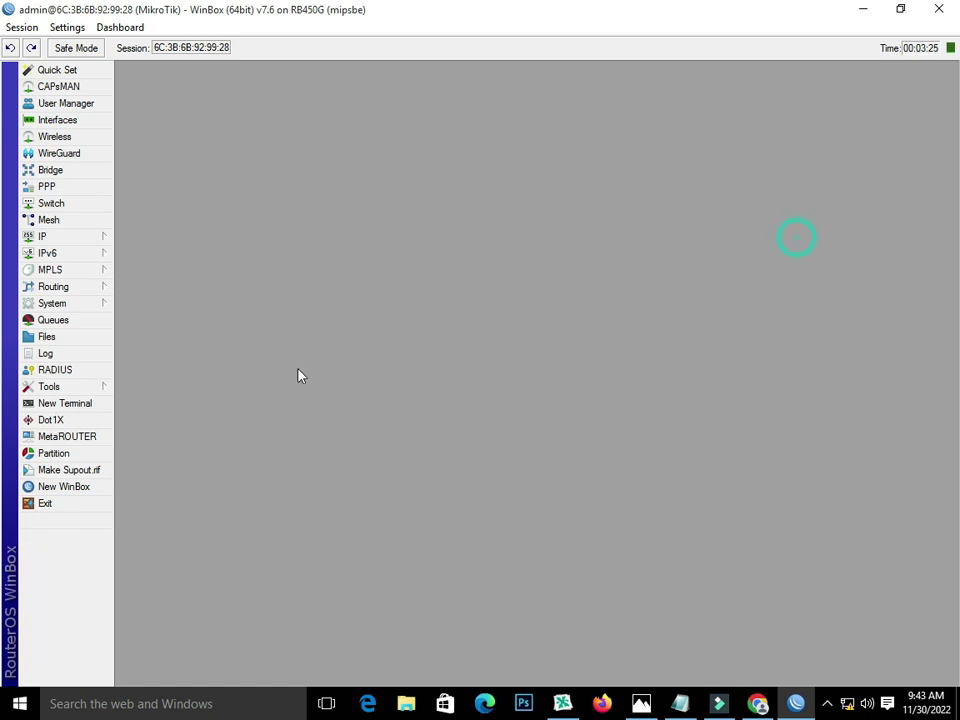
{"action": "left_click", "coordinate": [56, 371]}
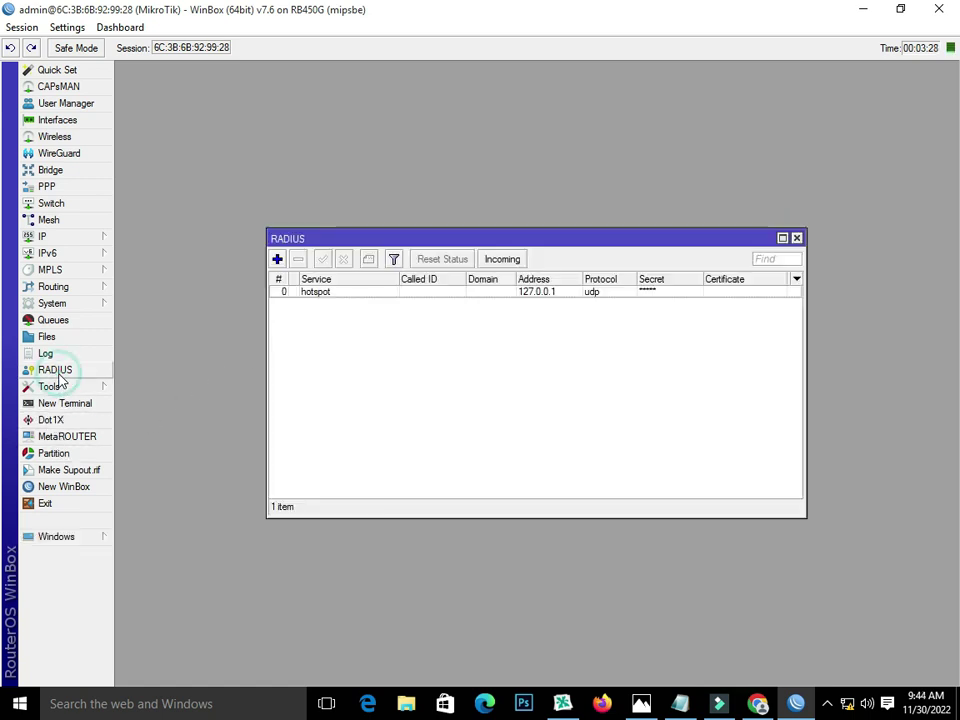
{"action": "left_click", "coordinate": [797, 238]}
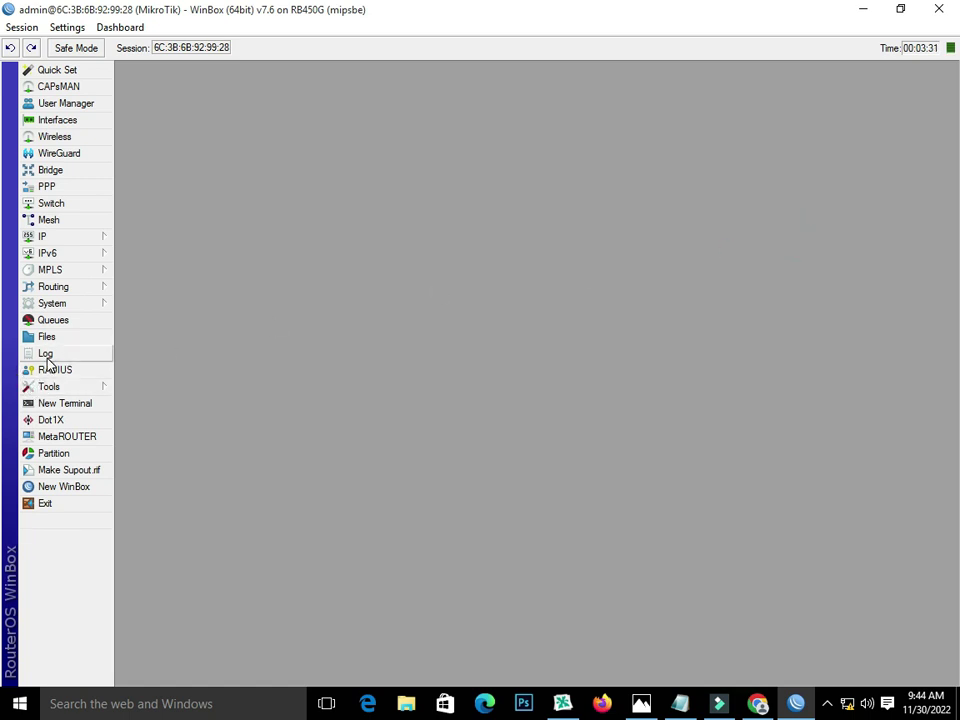
Start a new router entry in User Manager and name it RB45G
{"action": "left_click", "coordinate": [55, 105]}
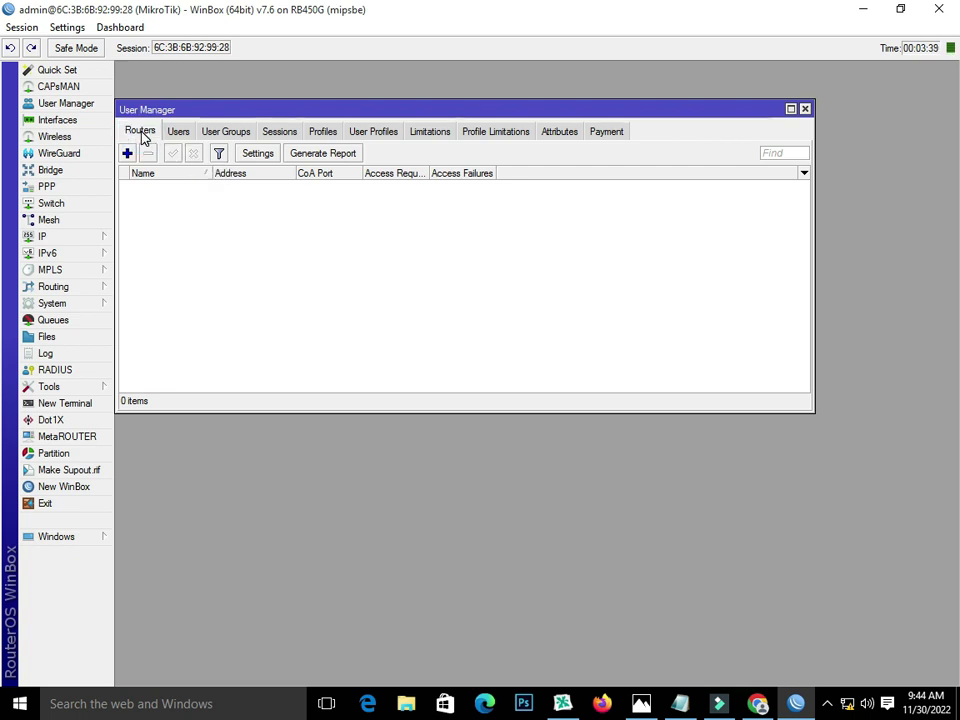
{"action": "left_click", "coordinate": [127, 153]}
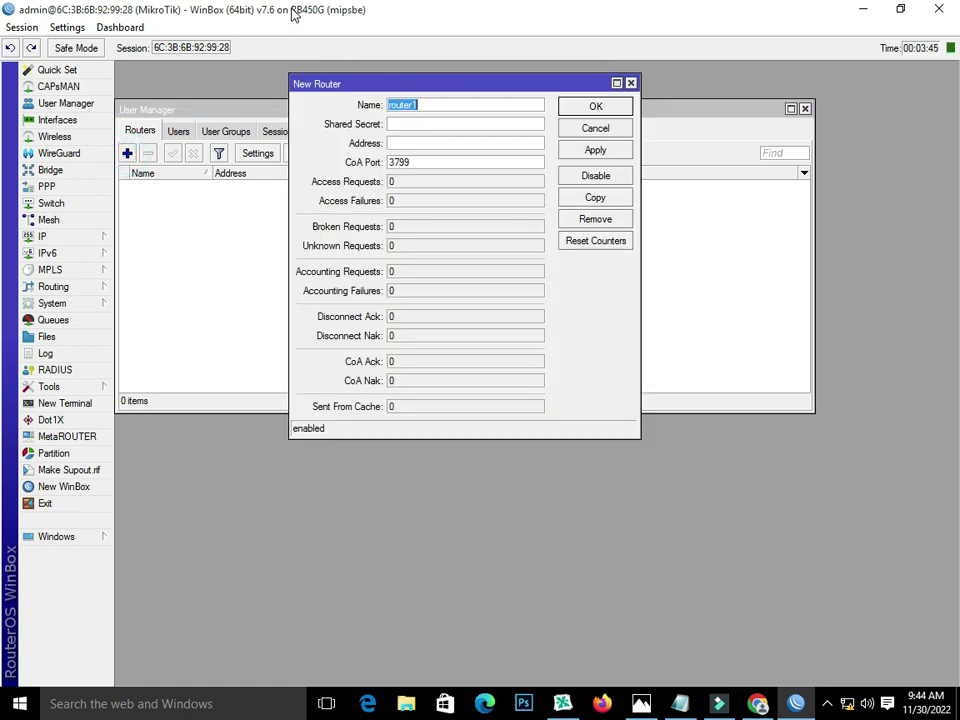
{"action": "left_click_drag", "start_coordinate": [294, 14], "coordinate": [317, 20]}
{"action": "double_click", "coordinate": [417, 16]}
{"action": "type", "text": "RB"}
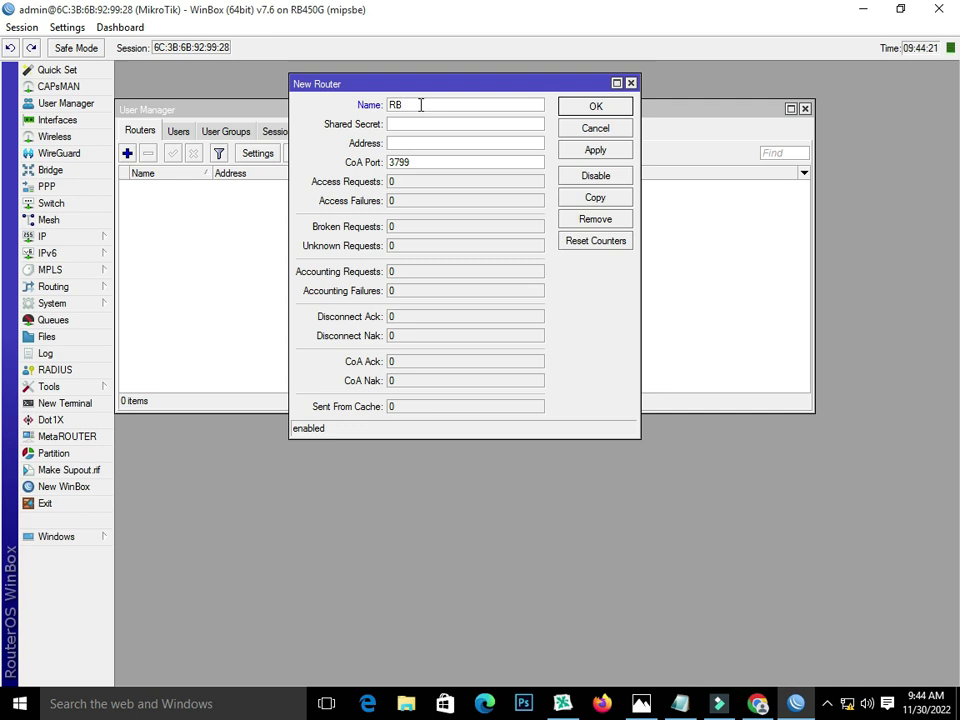
{"action": "type", "text": "45G"}
{"action": "left_click", "coordinate": [407, 123]}
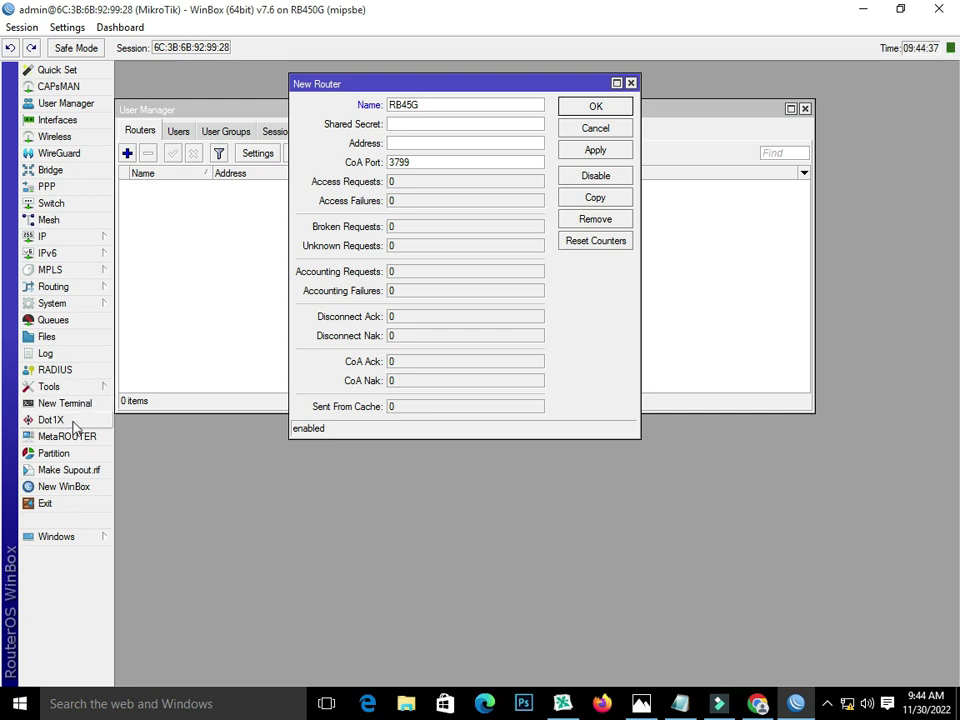
Check the secret field of the hotspot RADIUS server and enter the shared secret for the new User Manager router
{"action": "left_click", "coordinate": [63, 371]}
{"action": "left_click", "coordinate": [300, 292]}
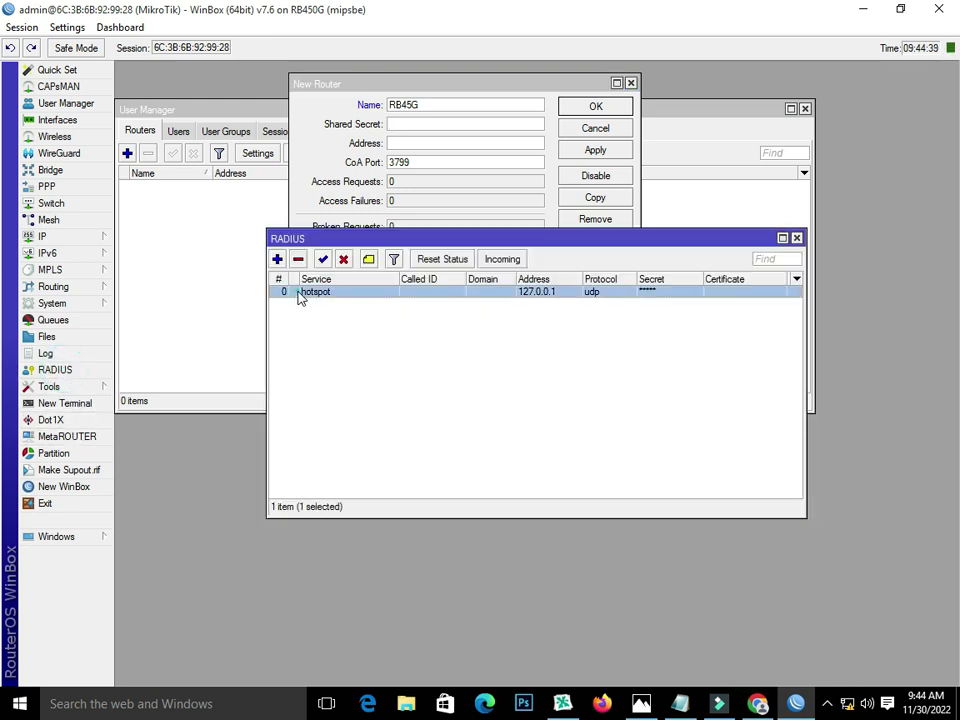
{"action": "double_click", "coordinate": [298, 292]}
{"action": "left_click", "coordinate": [495, 391]}
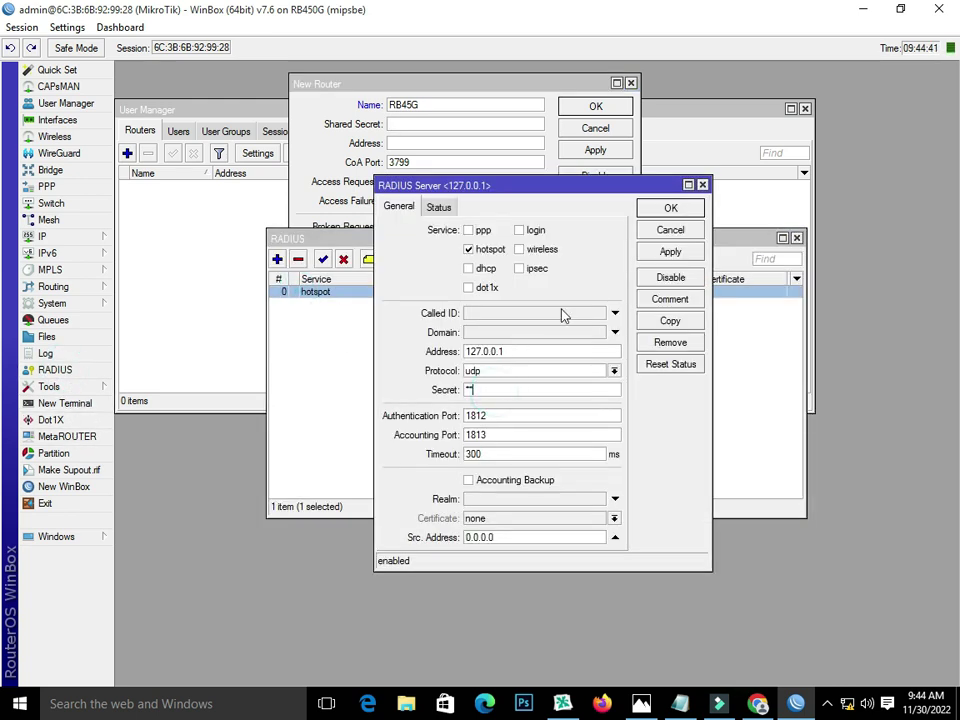
{"action": "left_click", "coordinate": [704, 187]}
{"action": "left_click", "coordinate": [796, 238]}
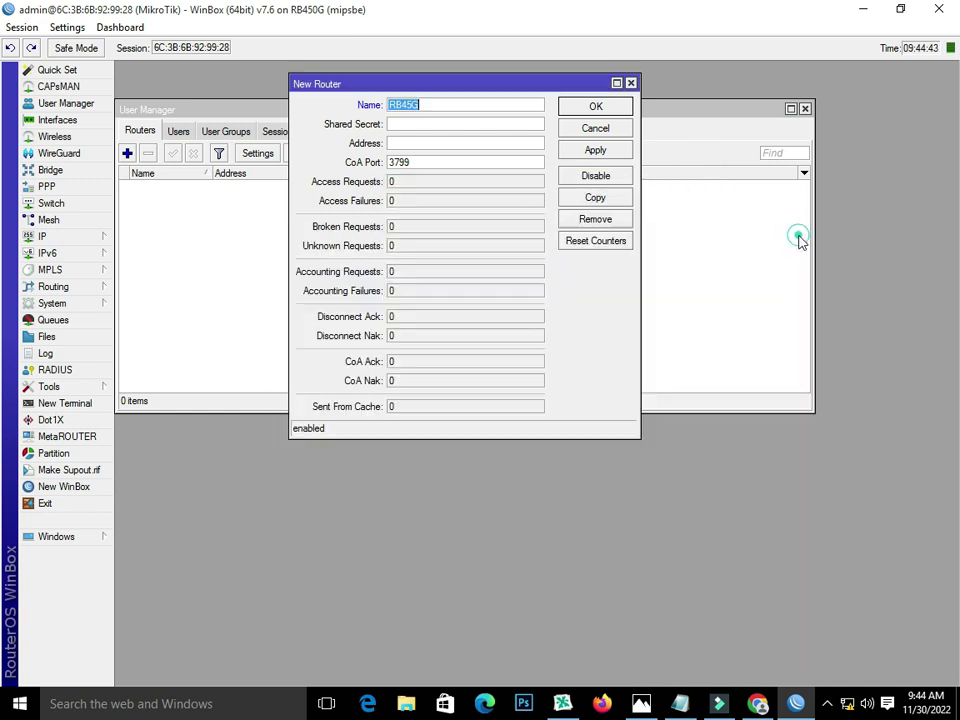
{"action": "left_click", "coordinate": [457, 126]}
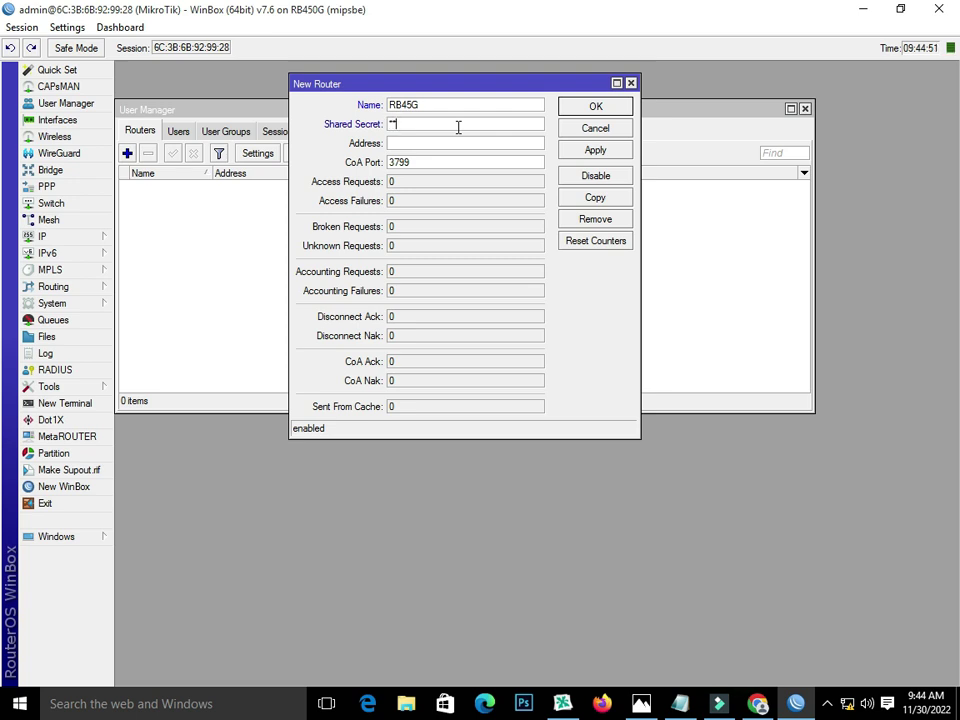
Re-enter the secret of the hotspot RADIUS server, save it and close the RADIUS list
{"action": "left_click", "coordinate": [52, 303]}
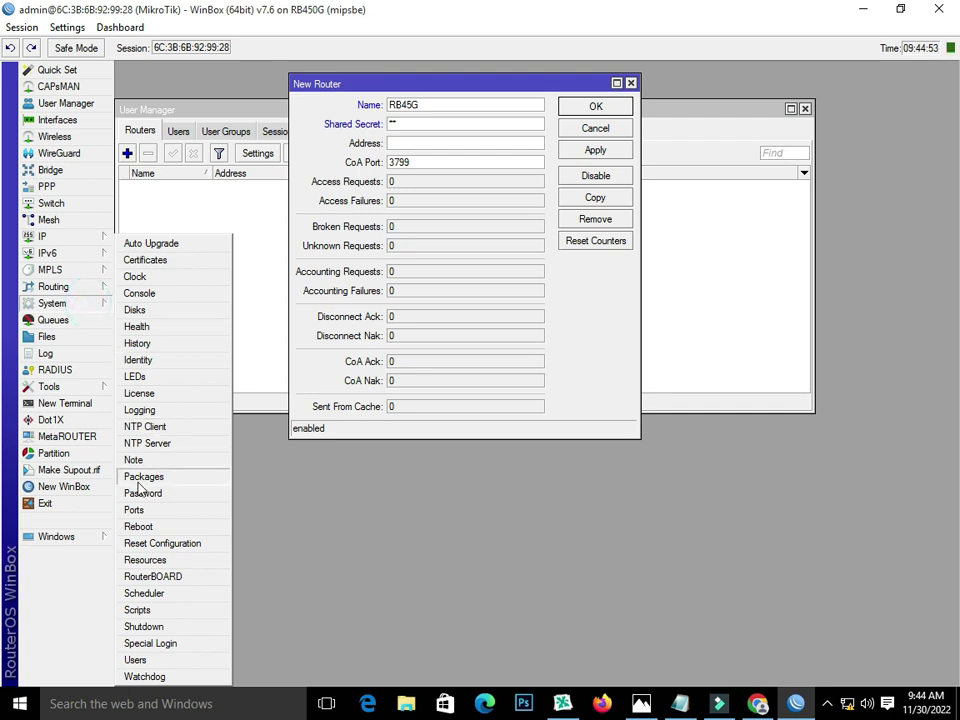
{"action": "left_click", "coordinate": [58, 369]}
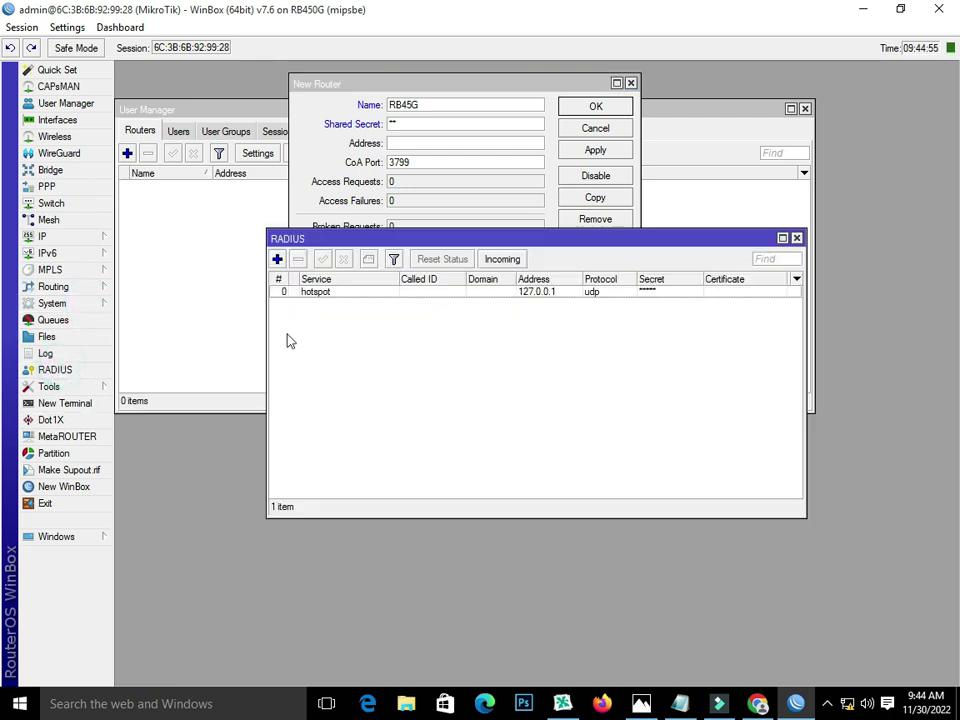
{"action": "double_click", "coordinate": [310, 291]}
{"action": "left_click", "coordinate": [486, 390]}
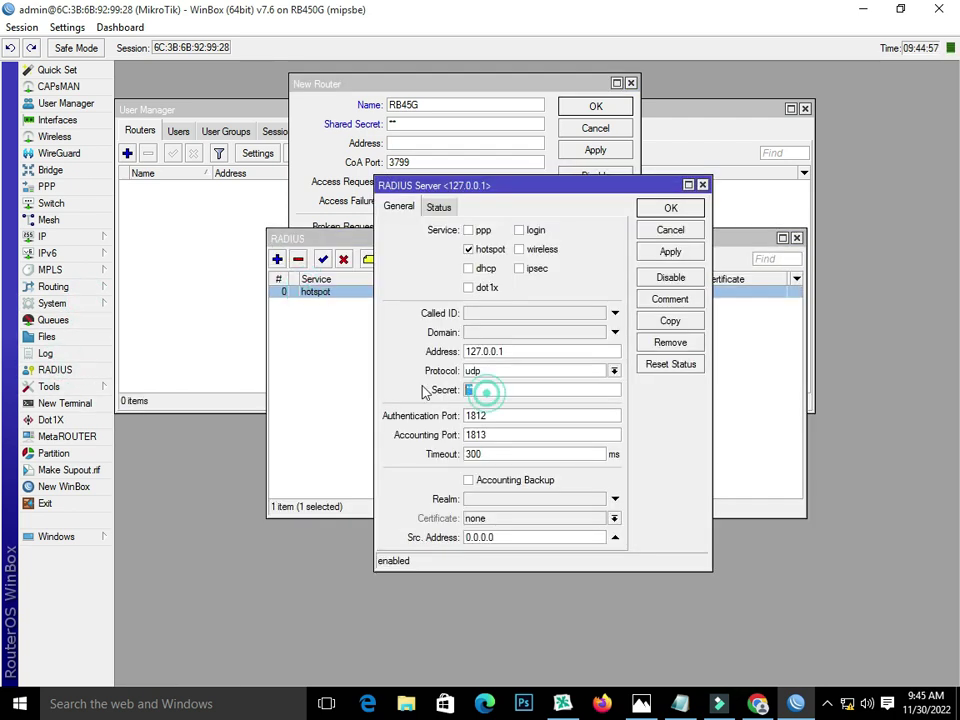
{"action": "type", "text": "**"}
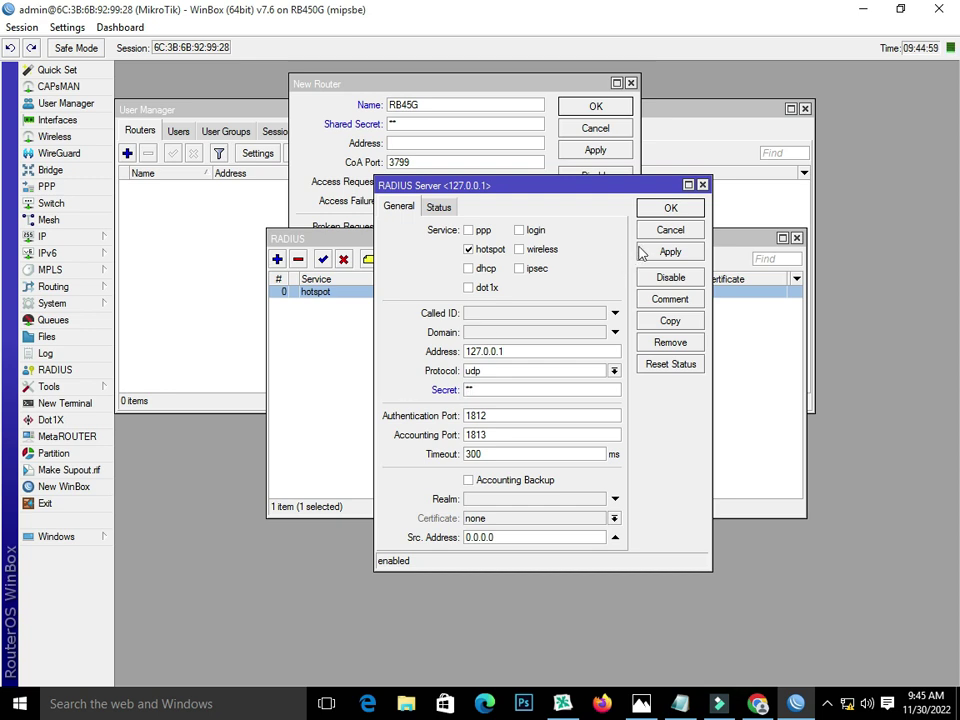
{"action": "left_click", "coordinate": [667, 208]}
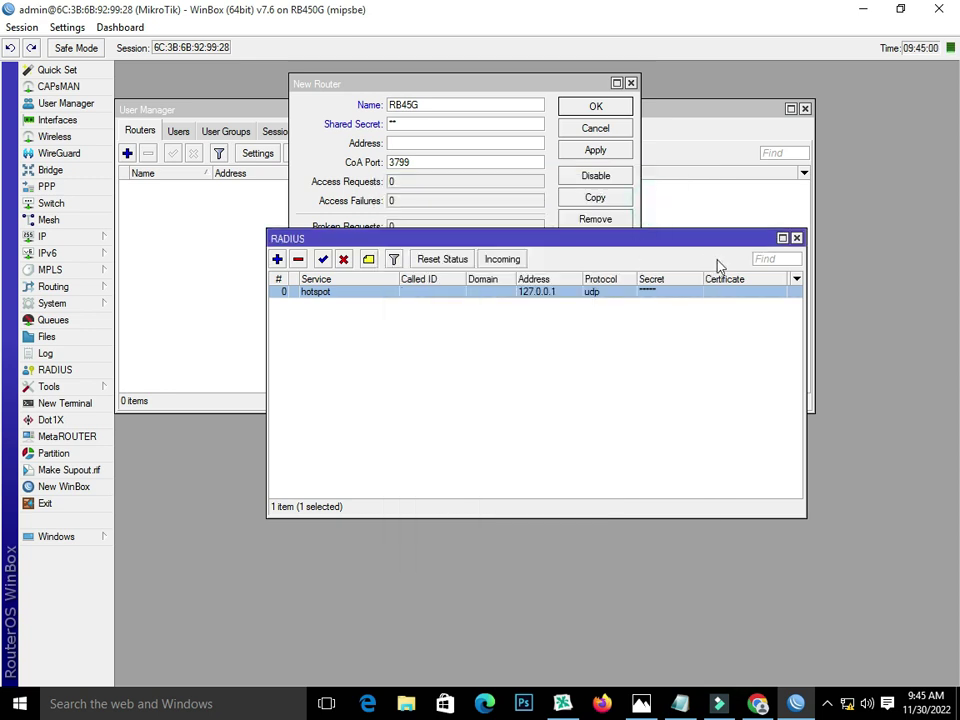
{"action": "left_click", "coordinate": [796, 238]}
Try to save the new RB45G router entry with its address left empty
{"action": "left_click", "coordinate": [416, 124]}
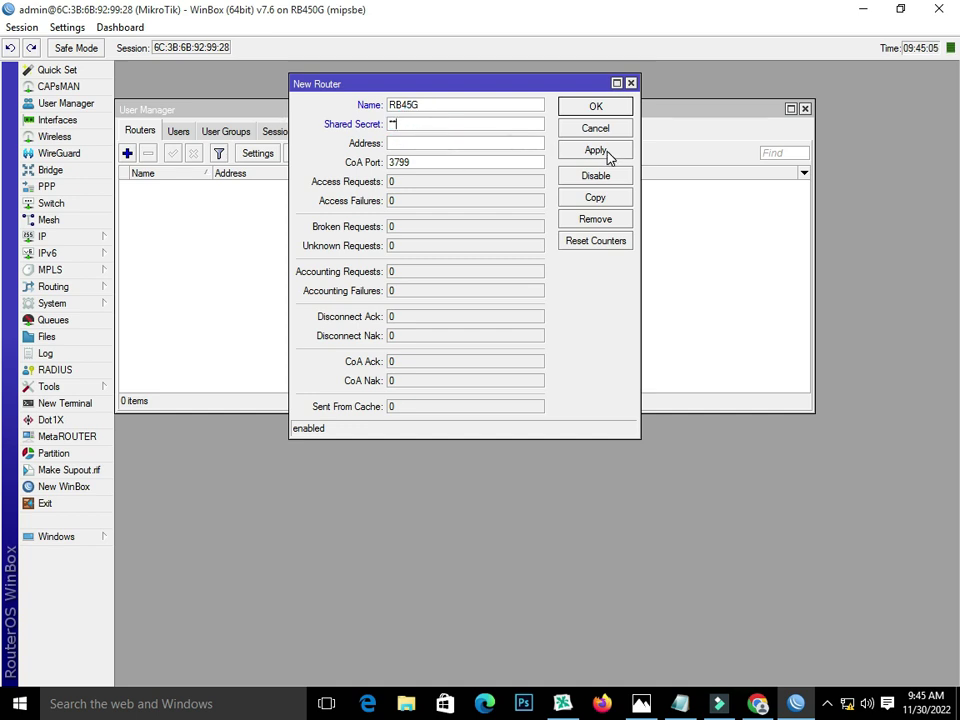
{"action": "left_click", "coordinate": [618, 107]}
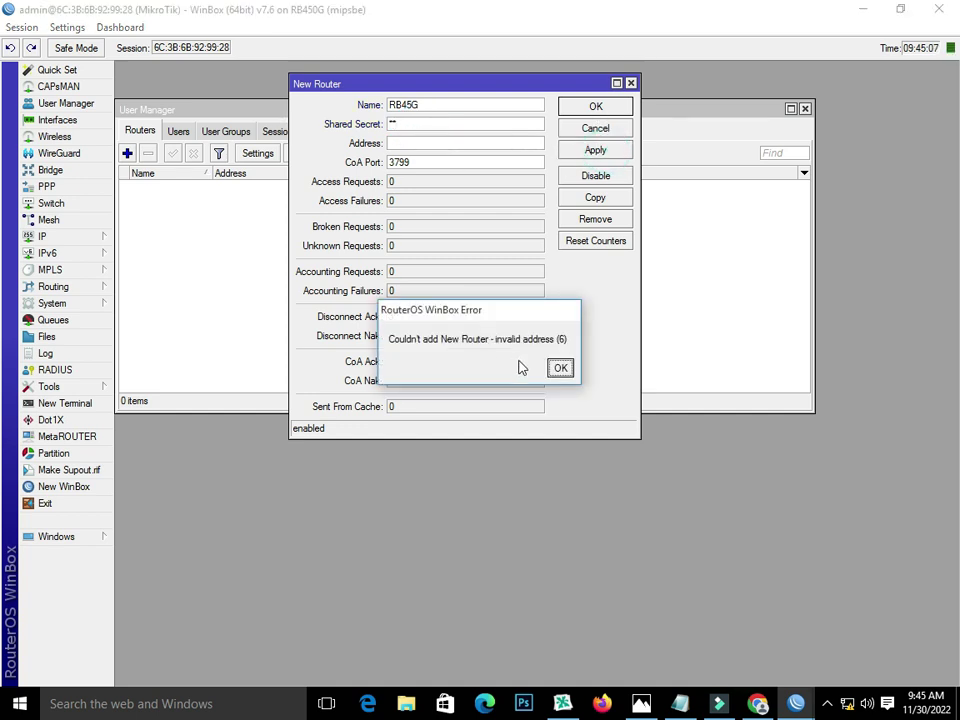
{"action": "left_click", "coordinate": [408, 140]}
{"action": "left_click", "coordinate": [561, 368]}
Set the RB45G router's address to 127.0.0.1, matching the hotspot RADIUS server, and save the entry
{"action": "left_click", "coordinate": [418, 143]}
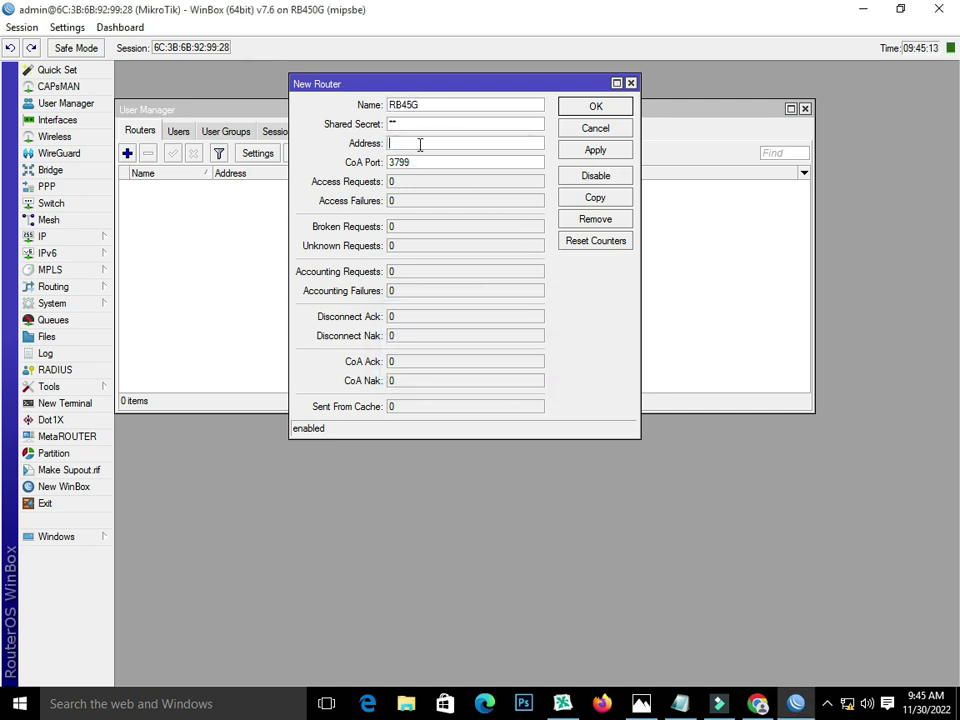
{"action": "type", "text": "127.0.0.1"}
{"action": "left_click", "coordinate": [58, 370]}
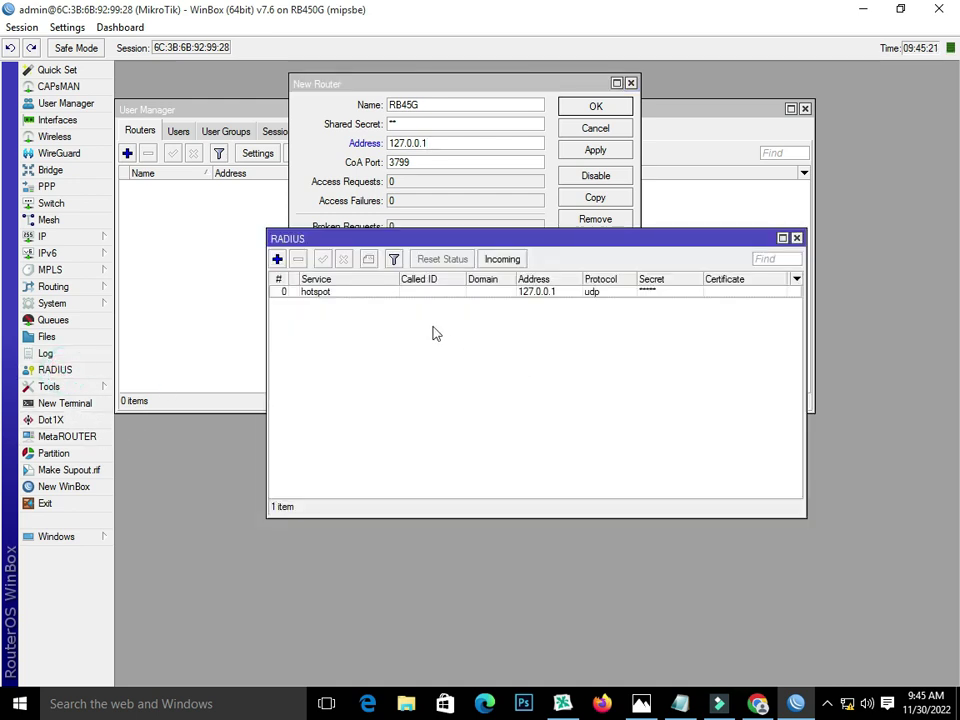
{"action": "left_click", "coordinate": [797, 238]}
{"action": "left_click", "coordinate": [595, 150]}
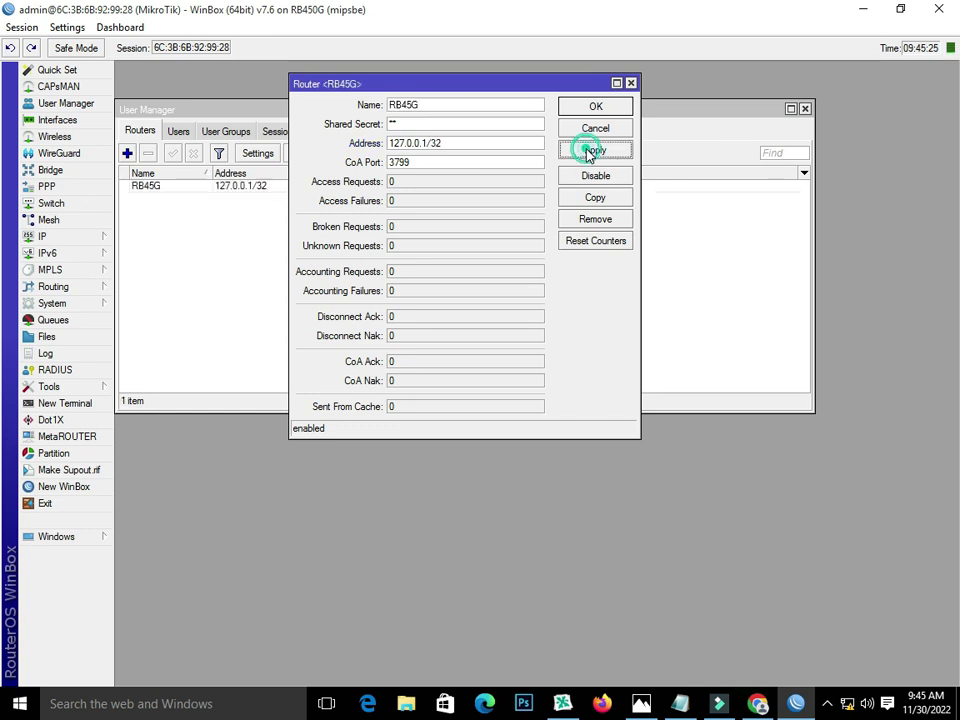
{"action": "left_click", "coordinate": [595, 106]}
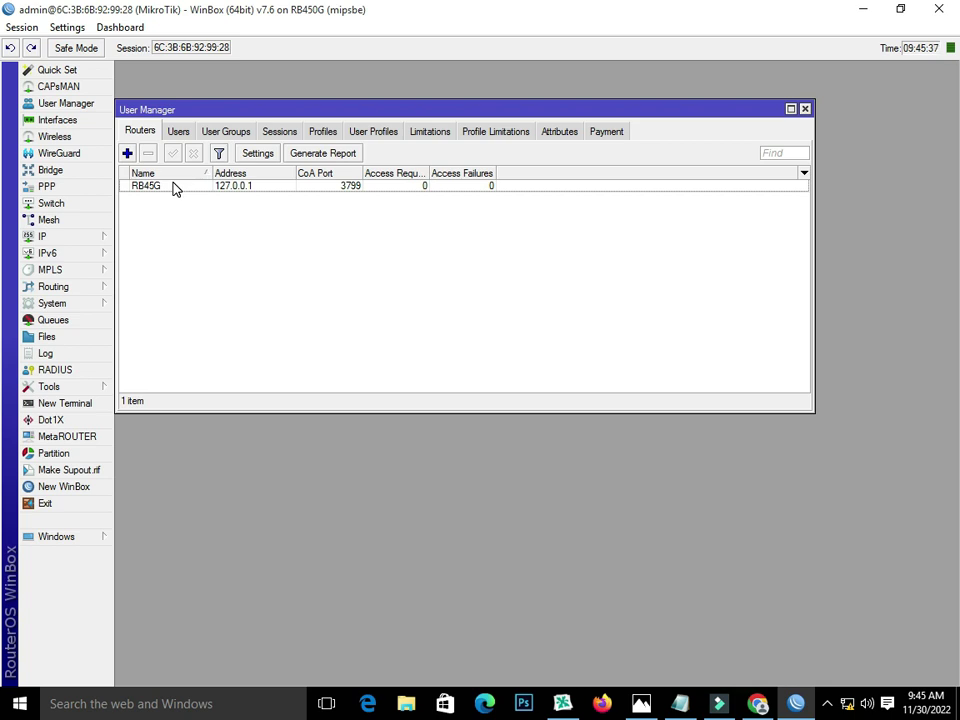
Start a new User Manager limitation and name it 10-Days Limit-2GB
{"action": "left_click", "coordinate": [420, 135]}
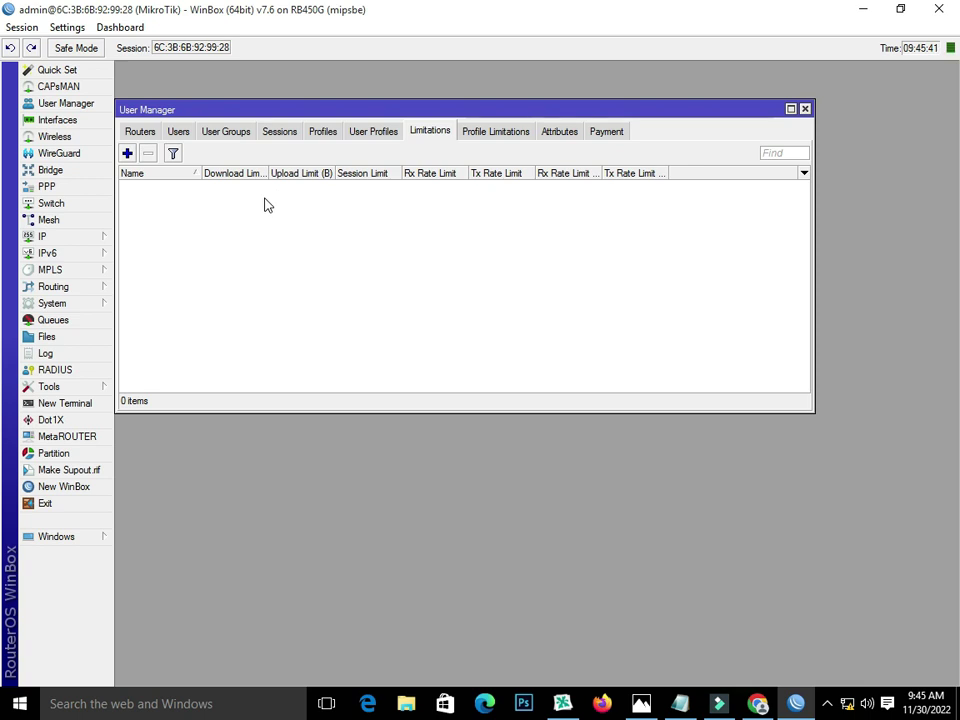
{"action": "left_click", "coordinate": [127, 154]}
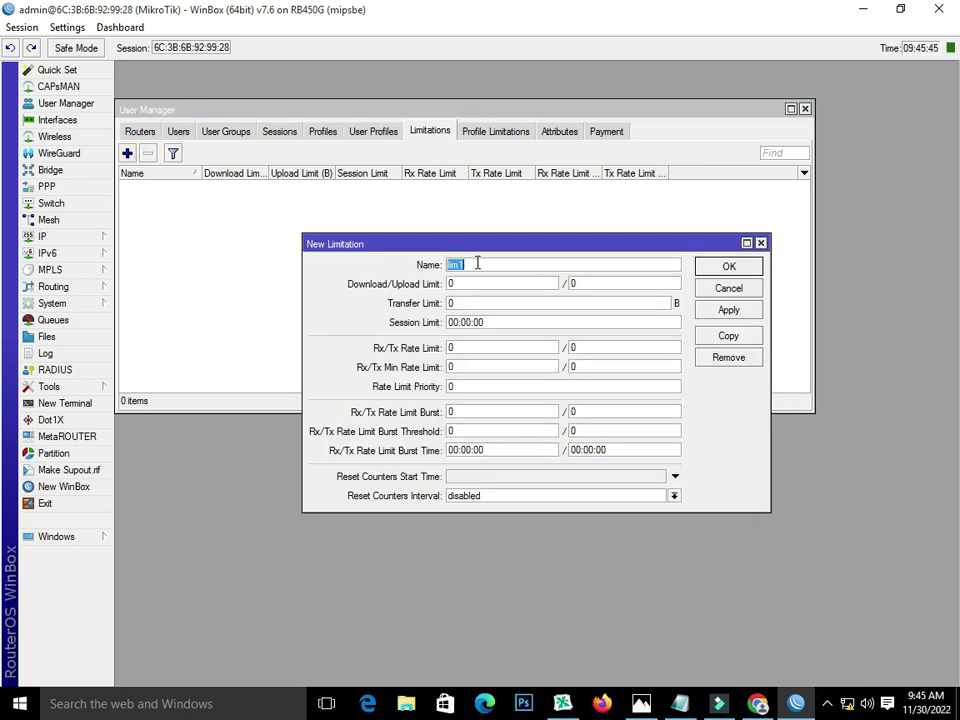
{"action": "left_click_drag", "start_coordinate": [479, 265], "coordinate": [412, 268]}
{"action": "type", "text": "1"}
{"action": "double_click", "coordinate": [486, 302]}
{"action": "left_click", "coordinate": [511, 263]}
{"action": "type", "text": "10-Days L"}
{"action": "key", "text": "BackSpace"}
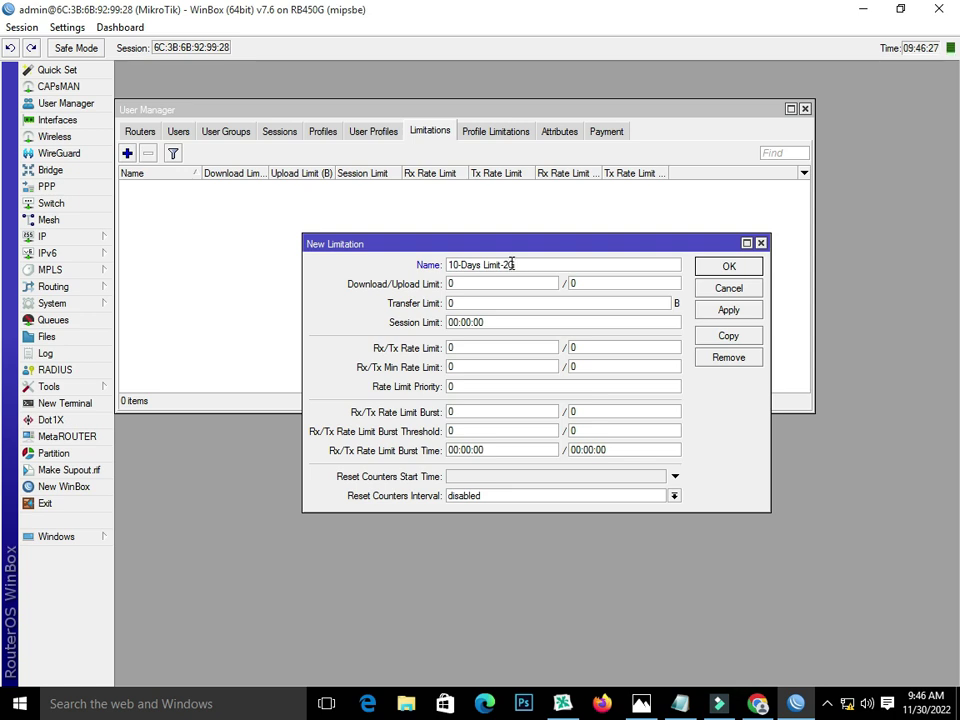
{"action": "type", "text": "-2GB"}
Change the new limitation's name to 10-Days Limit-15GB
{"action": "left_click", "coordinate": [507, 266]}
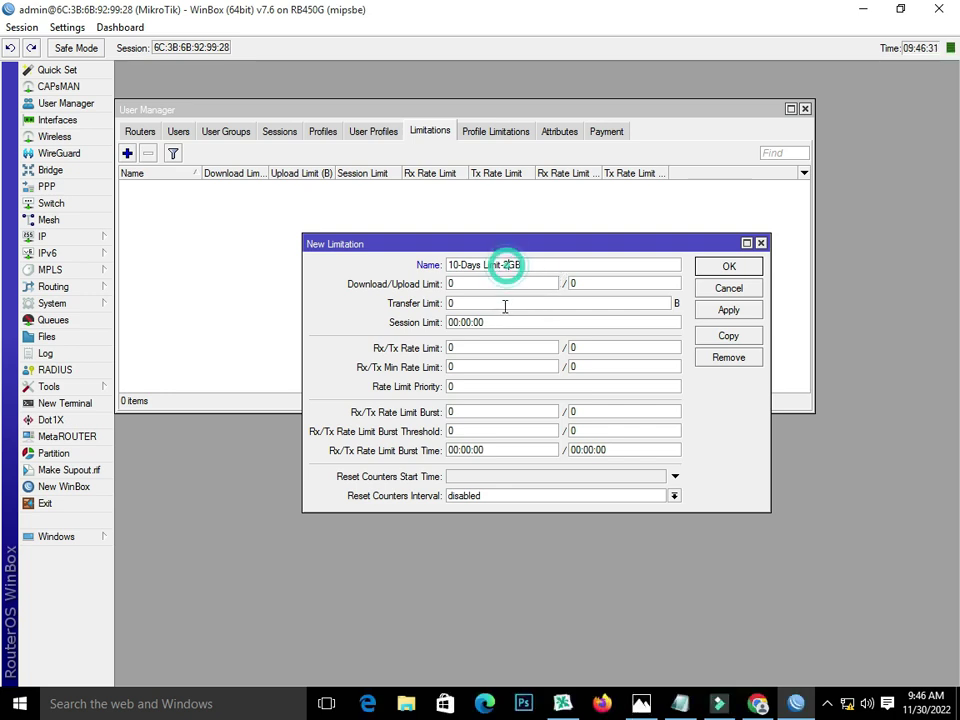
{"action": "key", "text": "Delete"}
{"action": "type", "text": "1"}
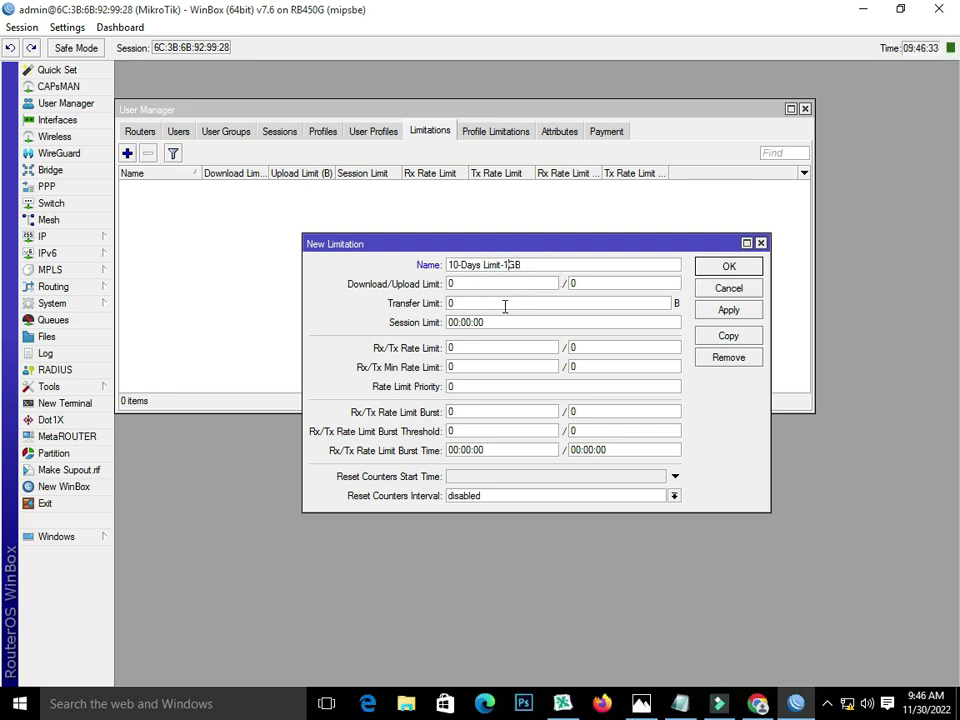
{"action": "type", "text": "5"}
{"action": "left_click", "coordinate": [540, 264]}
{"action": "double_click", "coordinate": [471, 302]}
Switch to the convert bytes file in Notepad and copy the gigabytes-to-bytes converter link
{"action": "key", "text": "alt+Tab"}
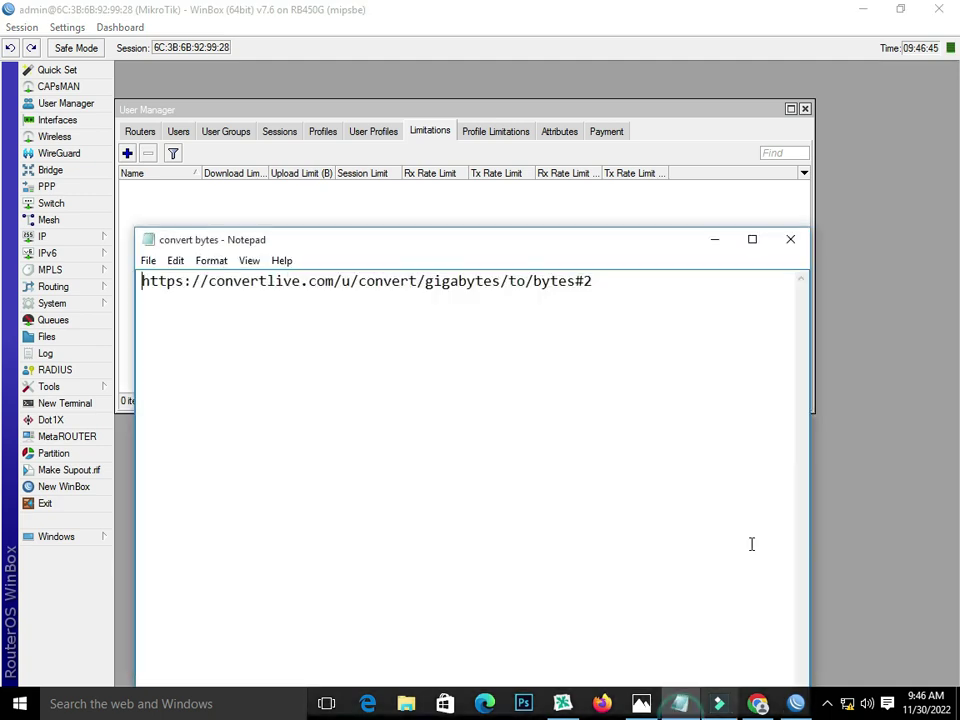
{"action": "left_click_drag", "start_coordinate": [615, 281], "coordinate": [141, 276]}
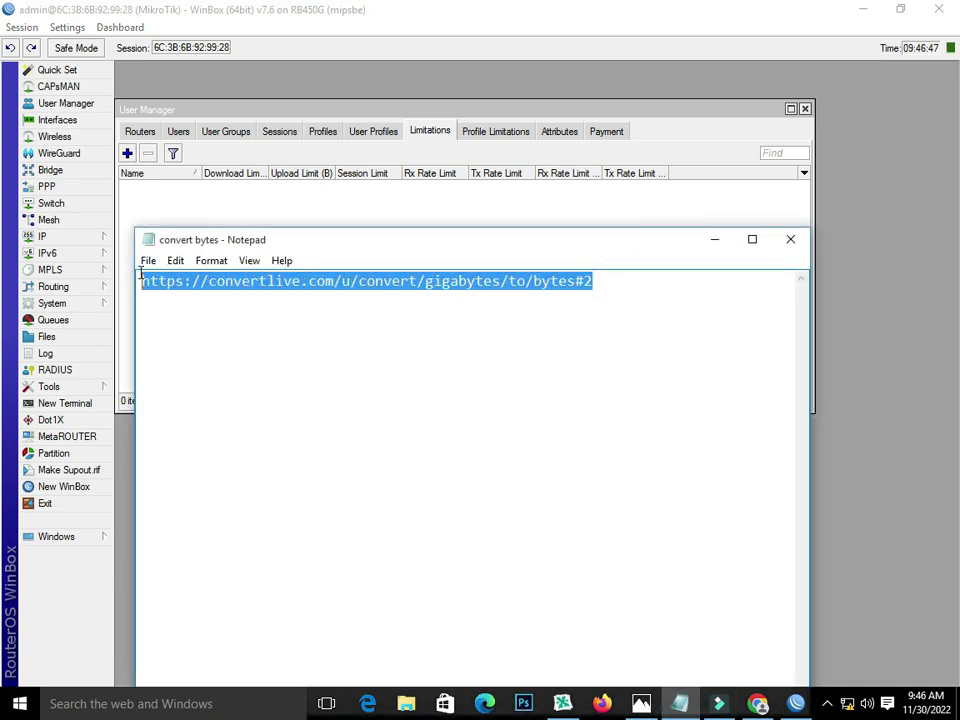
{"action": "right_click", "coordinate": [143, 280]}
{"action": "left_click", "coordinate": [187, 335]}
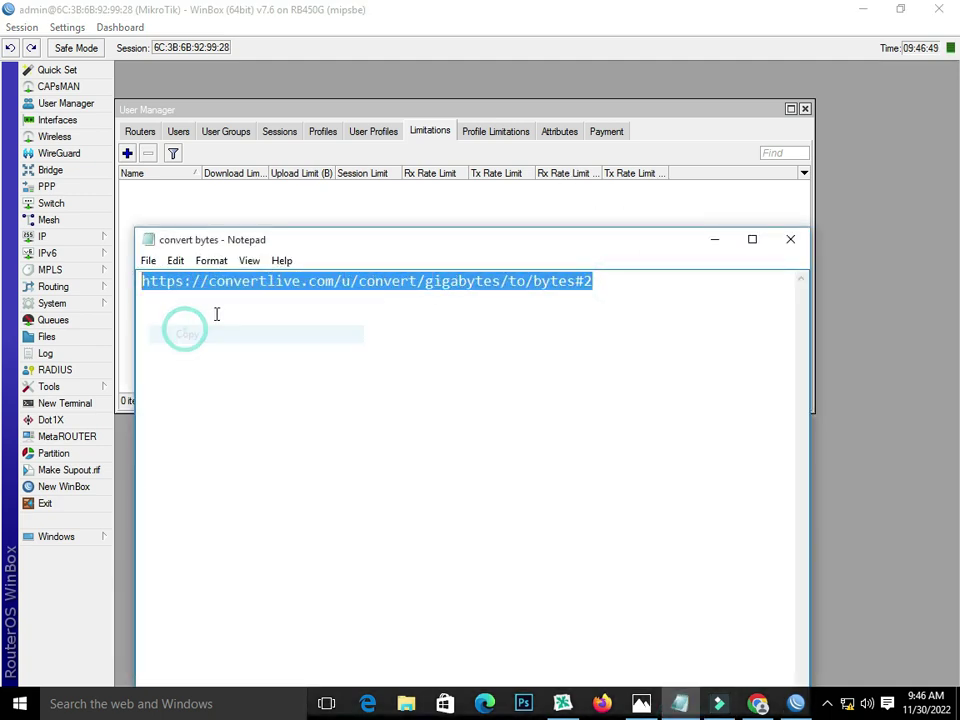
Switch to Chrome and load the copied converter link, convertlive.com/u/convert/gigabytes/to/bytes#2
{"action": "left_click", "coordinate": [757, 704]}
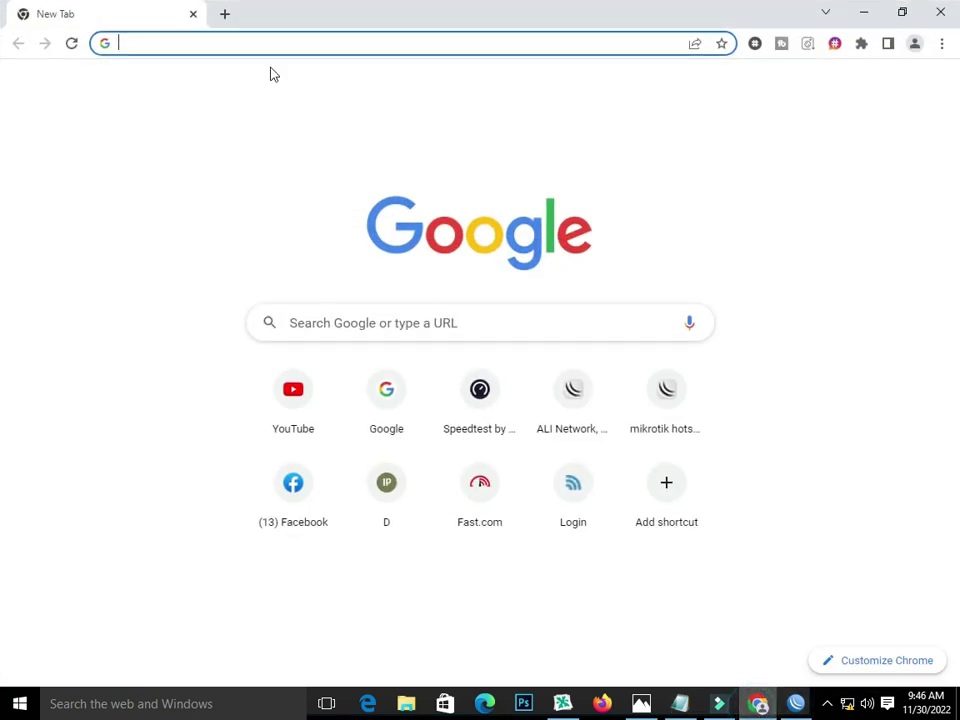
{"action": "right_click", "coordinate": [182, 41]}
{"action": "left_click", "coordinate": [255, 126]}
{"action": "key", "text": "Return"}
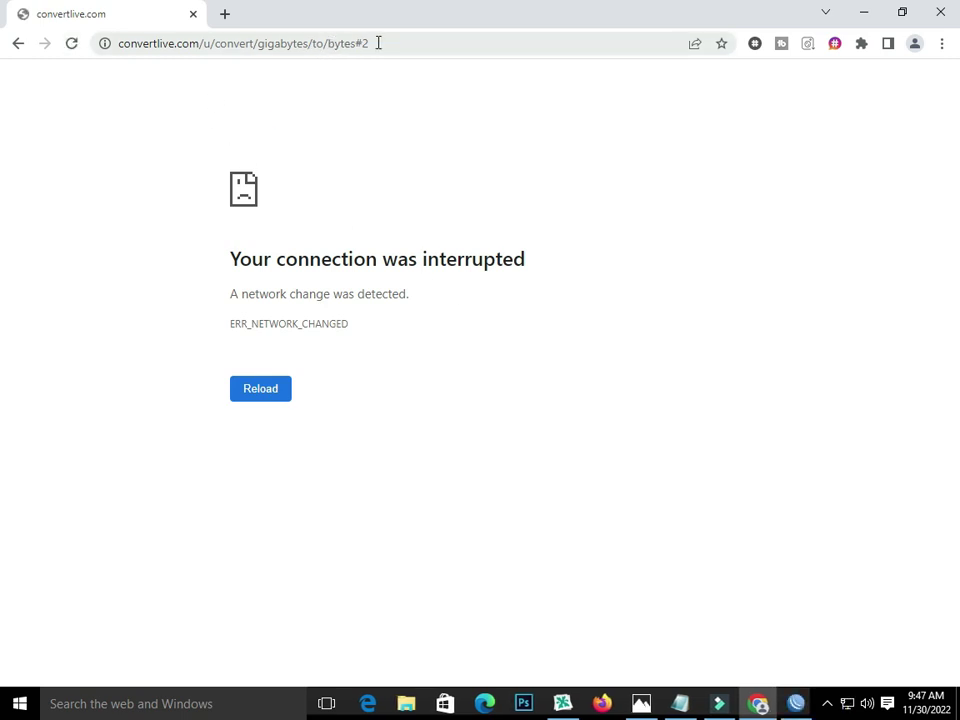
{"action": "left_click", "coordinate": [71, 44]}
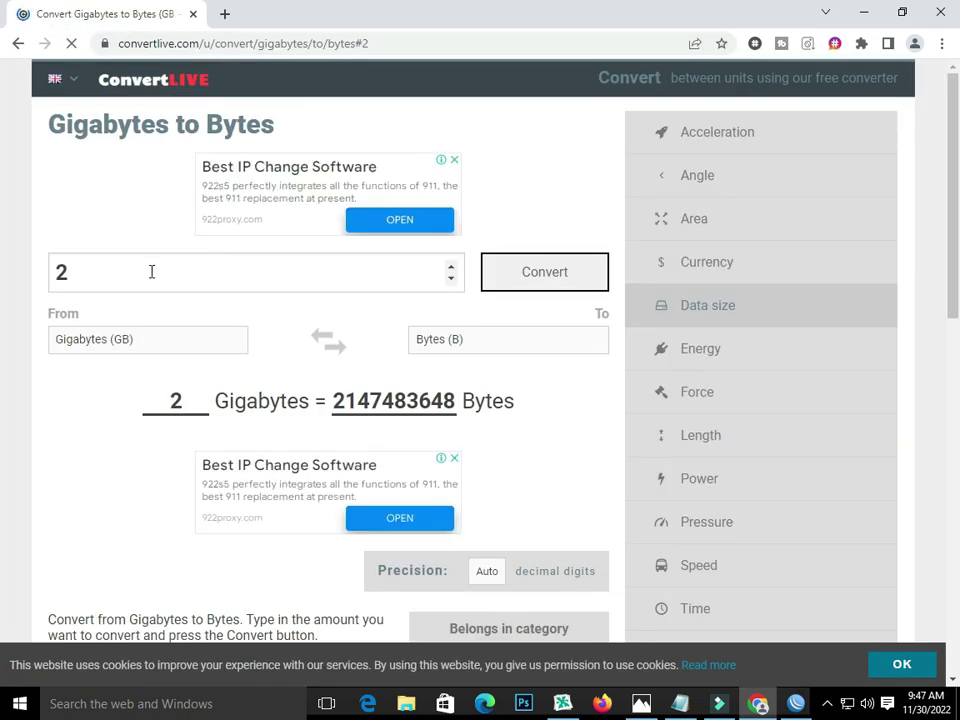
Convert 10 gigabytes to bytes and copy the resulting number
{"action": "left_click", "coordinate": [142, 267]}
{"action": "left_click_drag", "start_coordinate": [97, 266], "coordinate": [9, 272]}
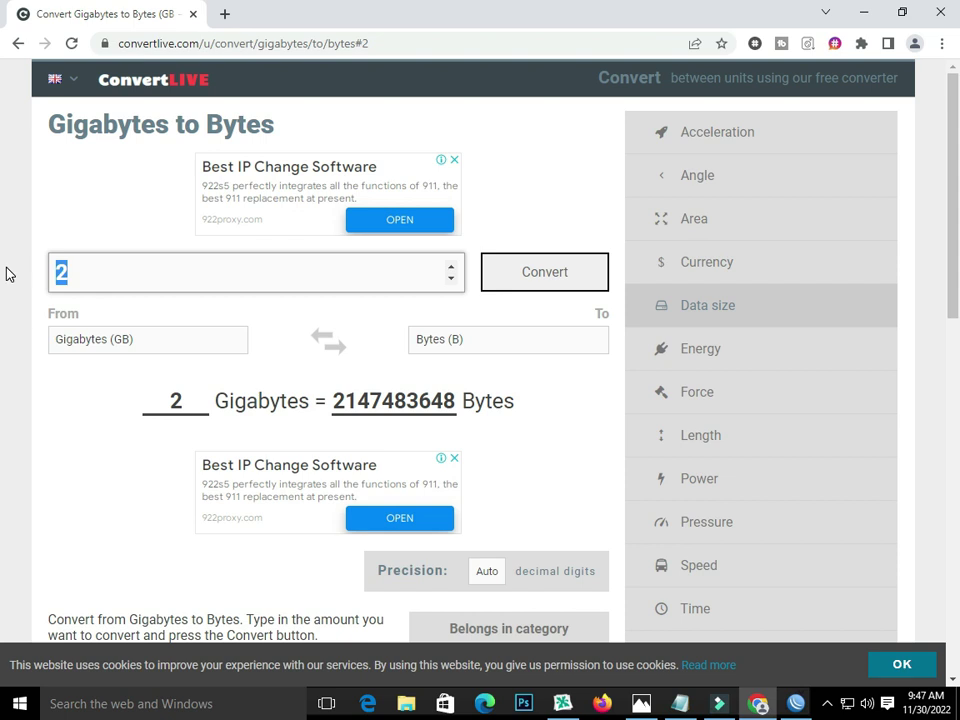
{"action": "type", "text": "10"}
{"action": "left_click", "coordinate": [570, 283]}
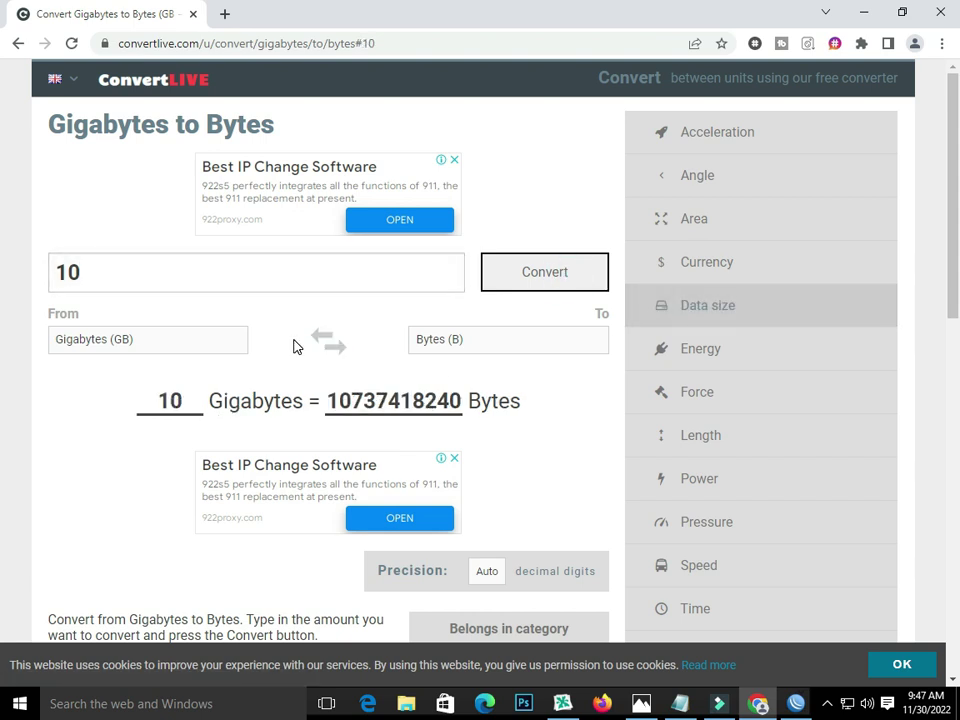
{"action": "left_click_drag", "start_coordinate": [325, 400], "coordinate": [458, 400]}
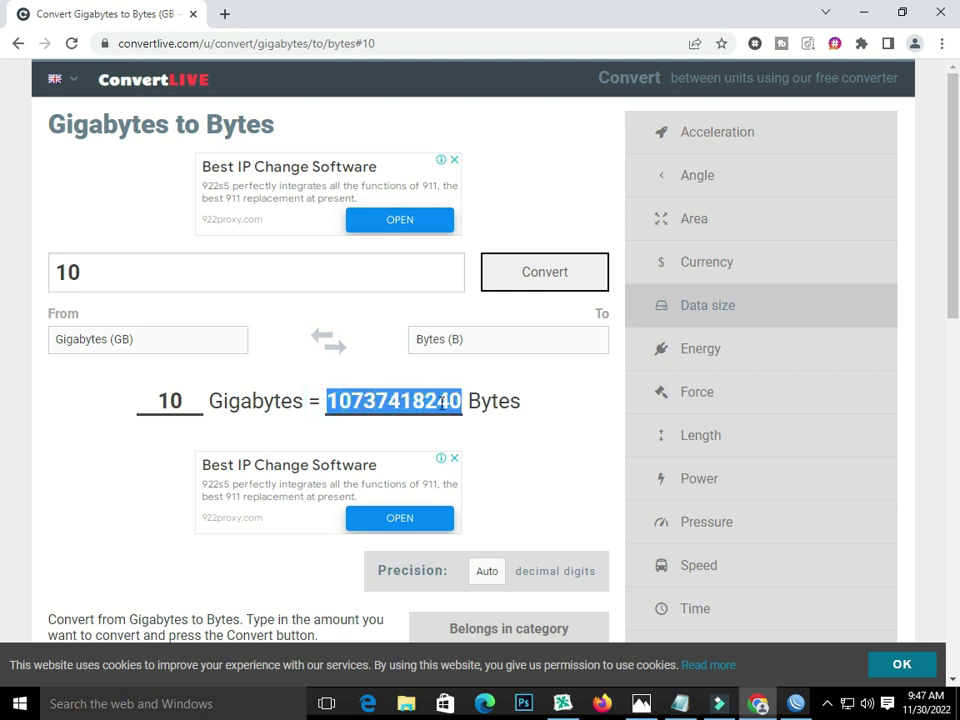
{"action": "right_click", "coordinate": [442, 402]}
{"action": "left_click", "coordinate": [458, 418]}
{"action": "left_click", "coordinate": [798, 707]}
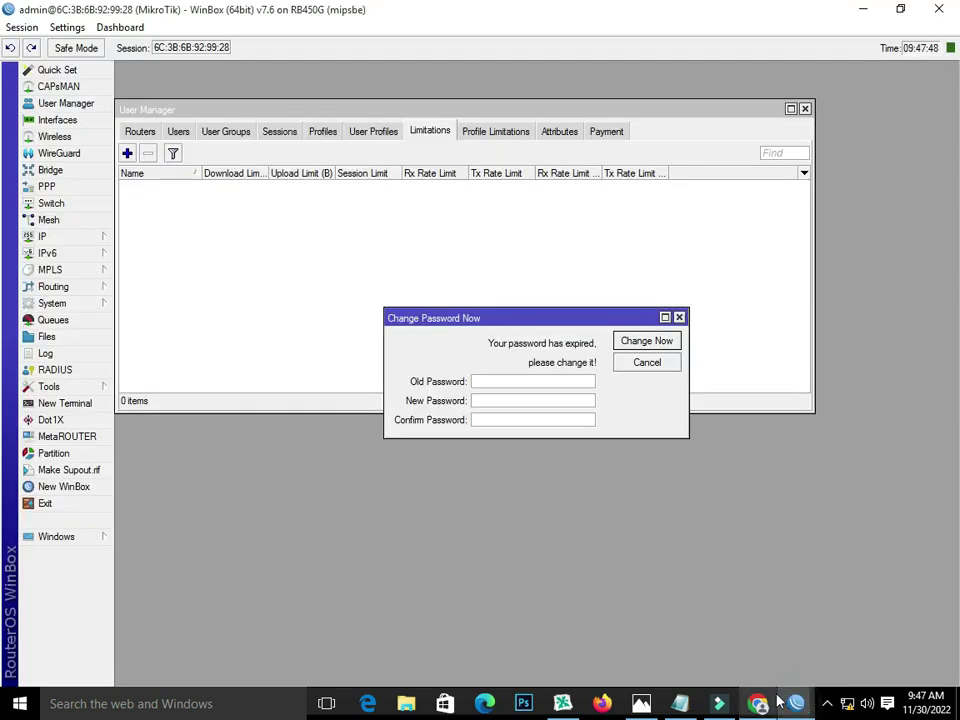
{"action": "left_click", "coordinate": [681, 318]}
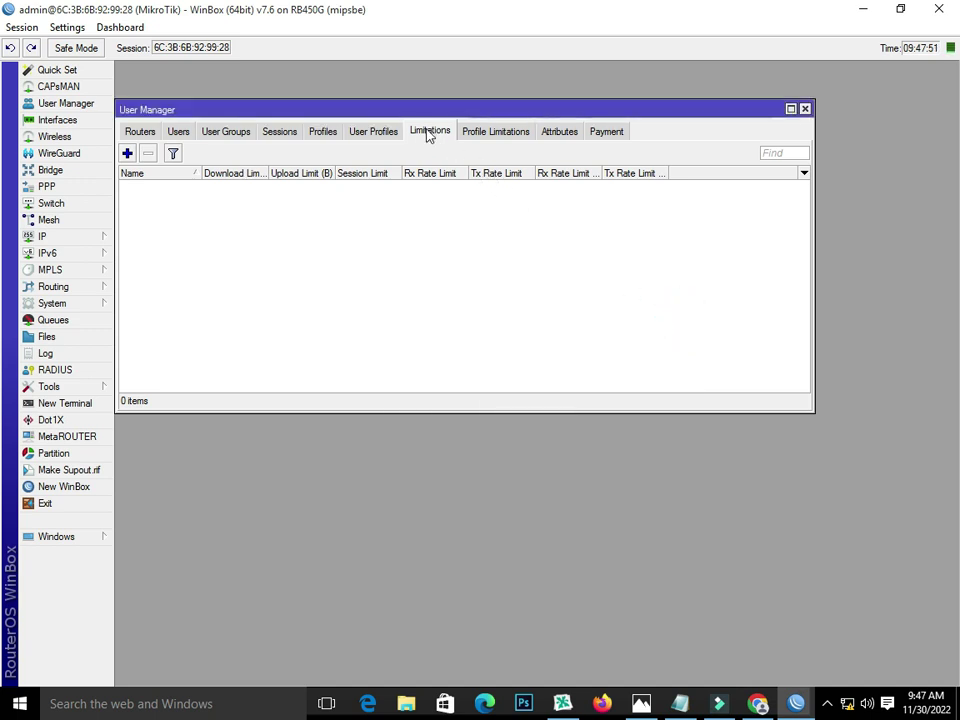
{"action": "left_click", "coordinate": [127, 153]}
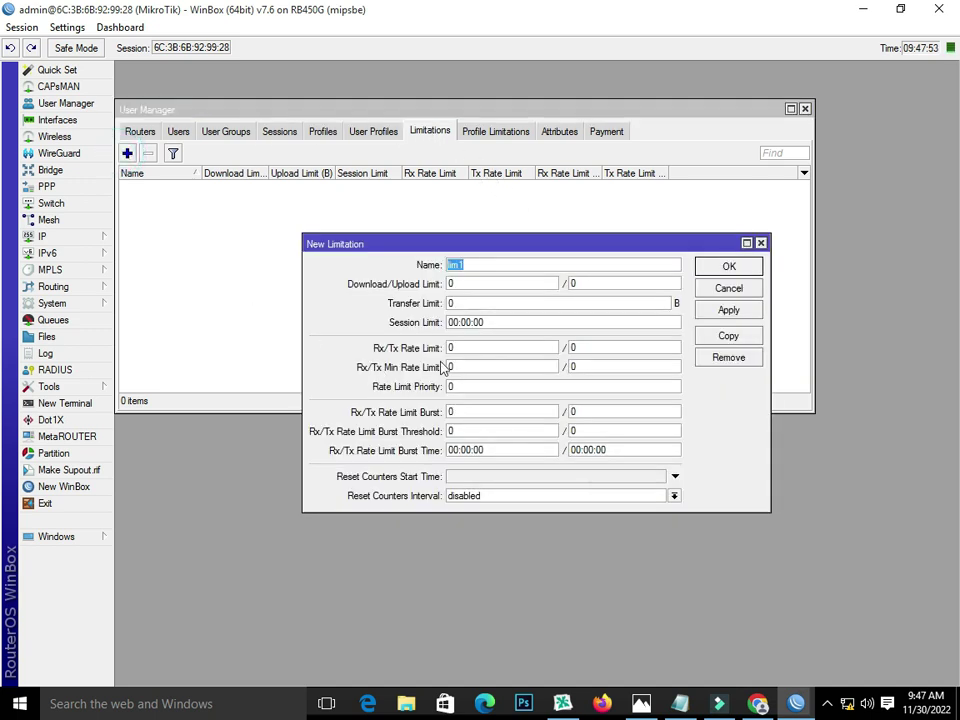
{"action": "left_click", "coordinate": [486, 302]}
{"action": "right_click", "coordinate": [457, 305]}
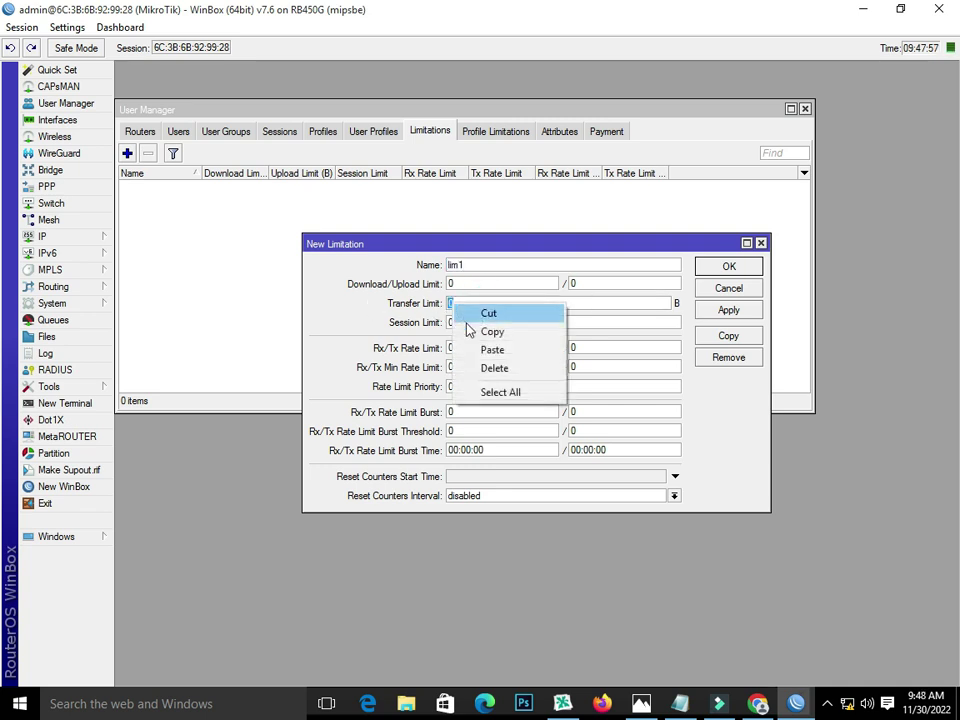
{"action": "left_click", "coordinate": [491, 349]}
{"action": "left_click", "coordinate": [474, 262]}
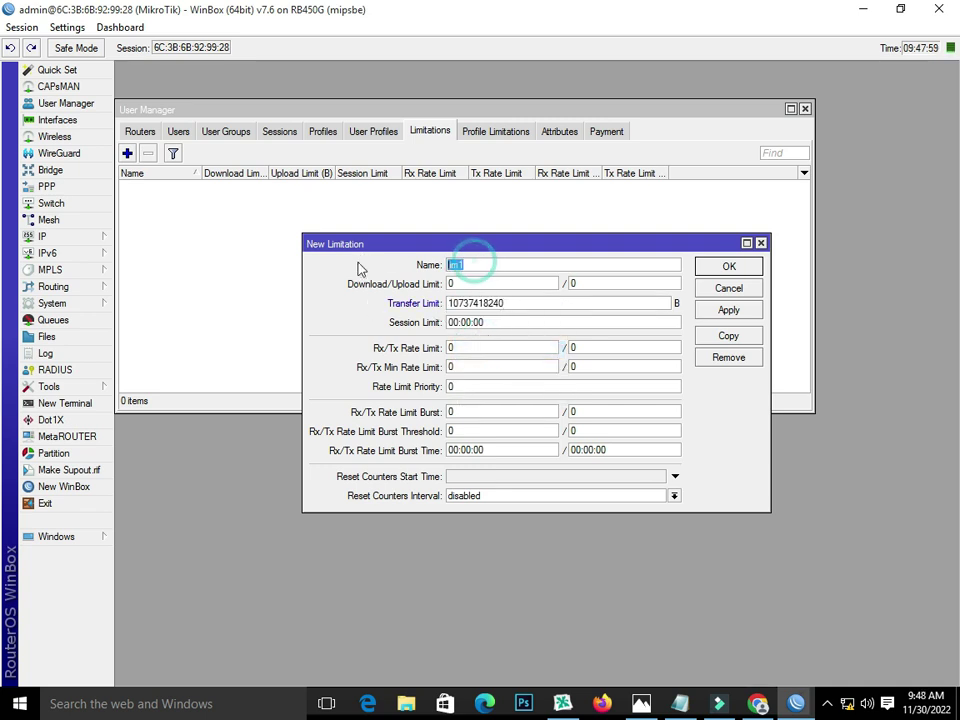
{"action": "type", "text": "10"}
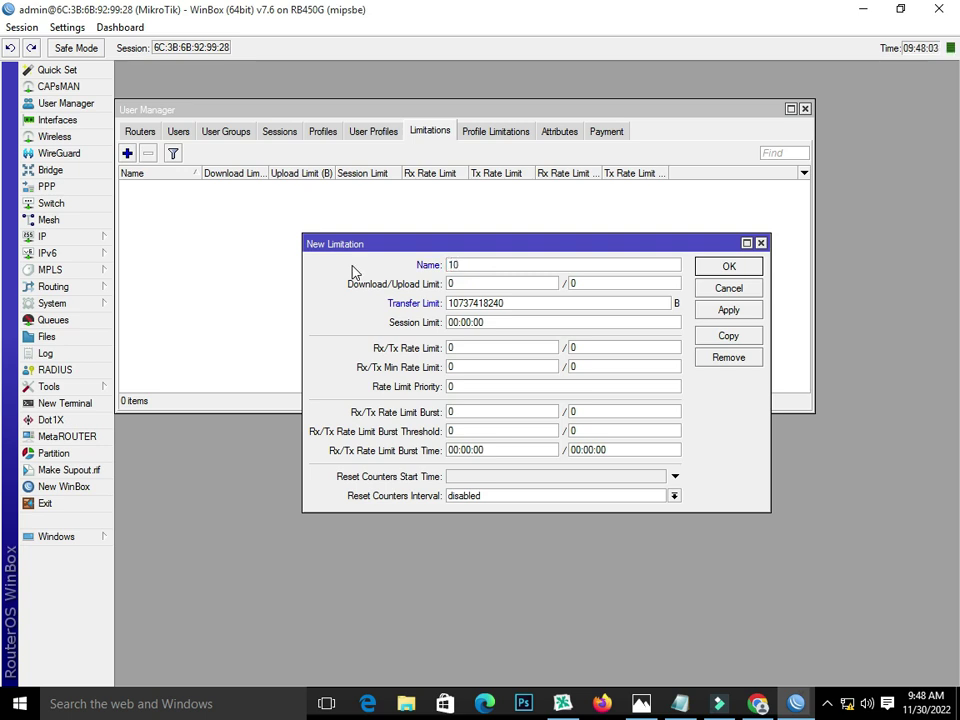
{"action": "type", "text": "-Days Limit-15GB"}
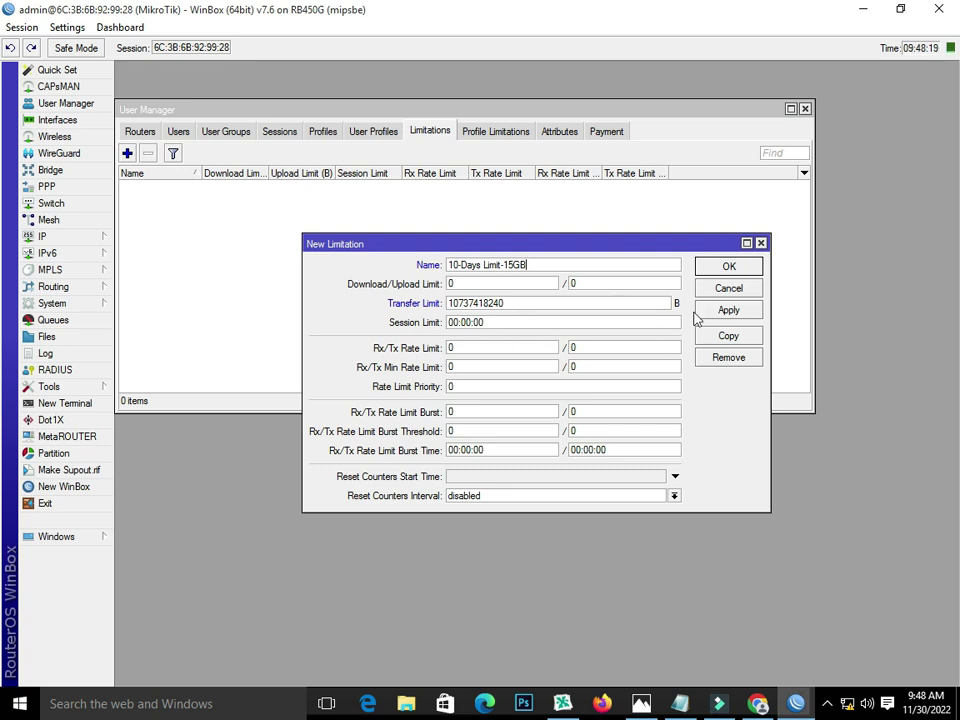
{"action": "left_click_drag", "start_coordinate": [510, 304], "coordinate": [371, 317]}
{"action": "key", "text": "ctrl+c"}
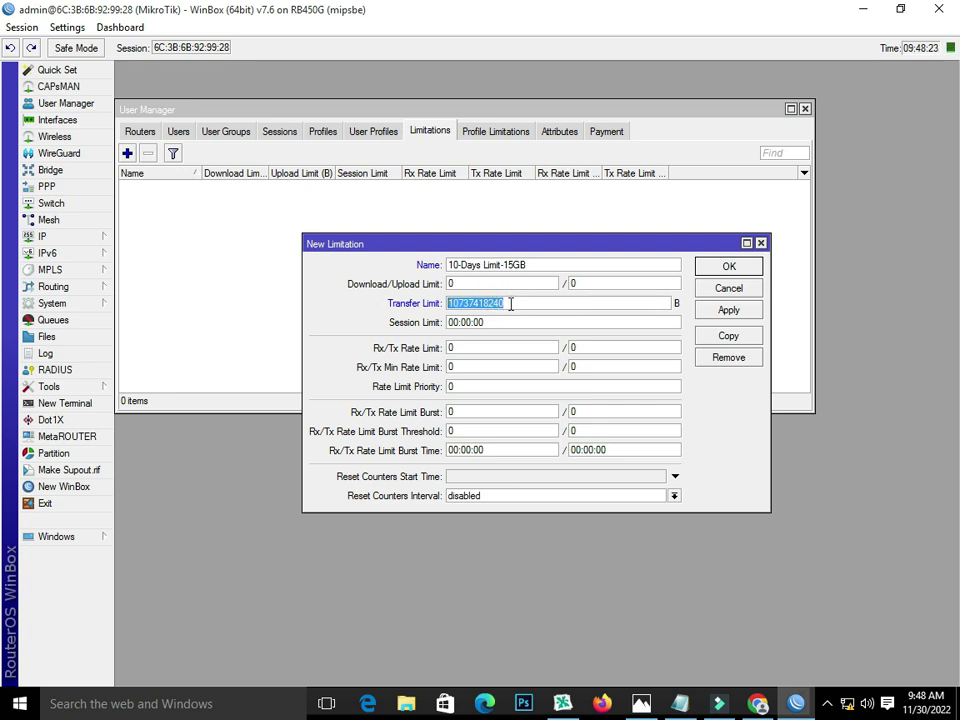
Set both the Rx and Tx rate limits of the limitation to 4M and save it
{"action": "left_click", "coordinate": [468, 348]}
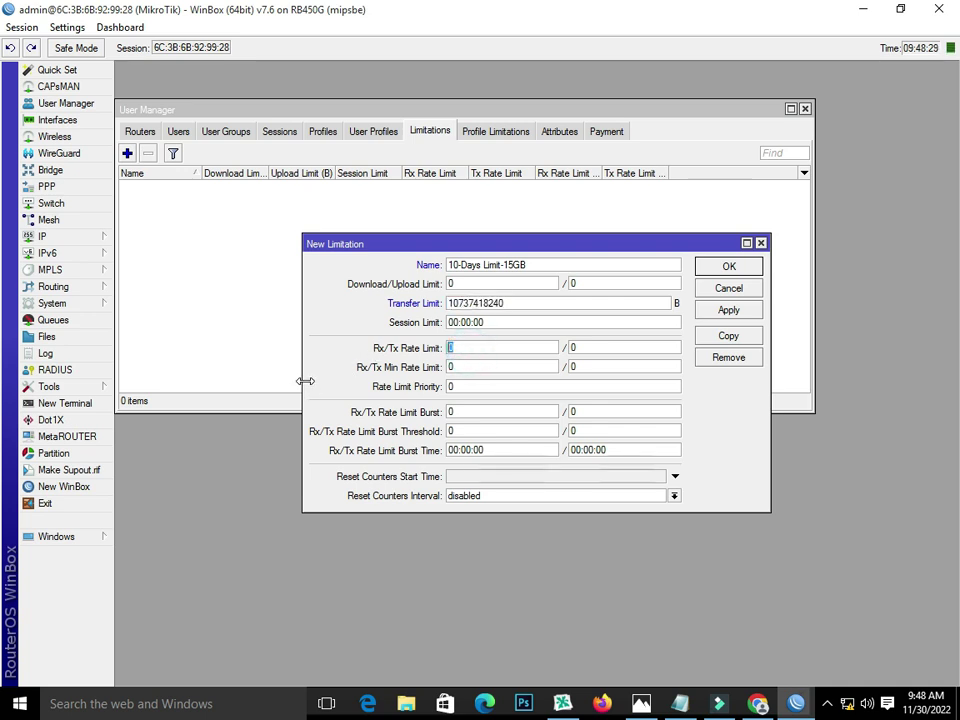
{"action": "type", "text": "4m"}
{"action": "key", "text": "BackSpace"}
{"action": "type", "text": "M"}
{"action": "double_click", "coordinate": [617, 348]}
{"action": "type", "text": "4"}
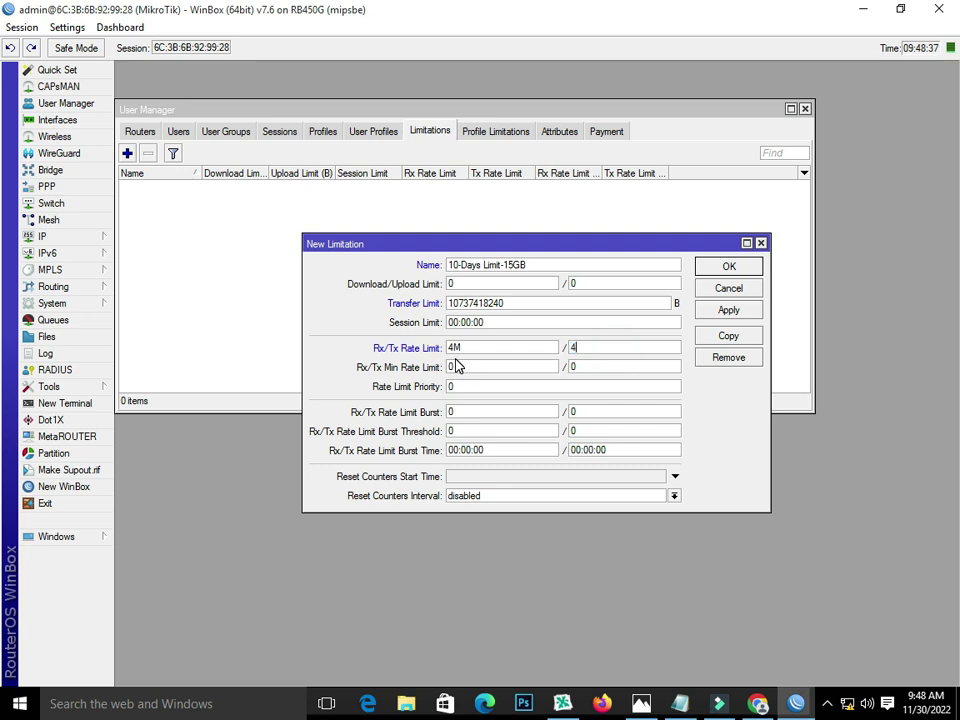
{"action": "type", "text": "M"}
{"action": "left_click", "coordinate": [729, 314]}
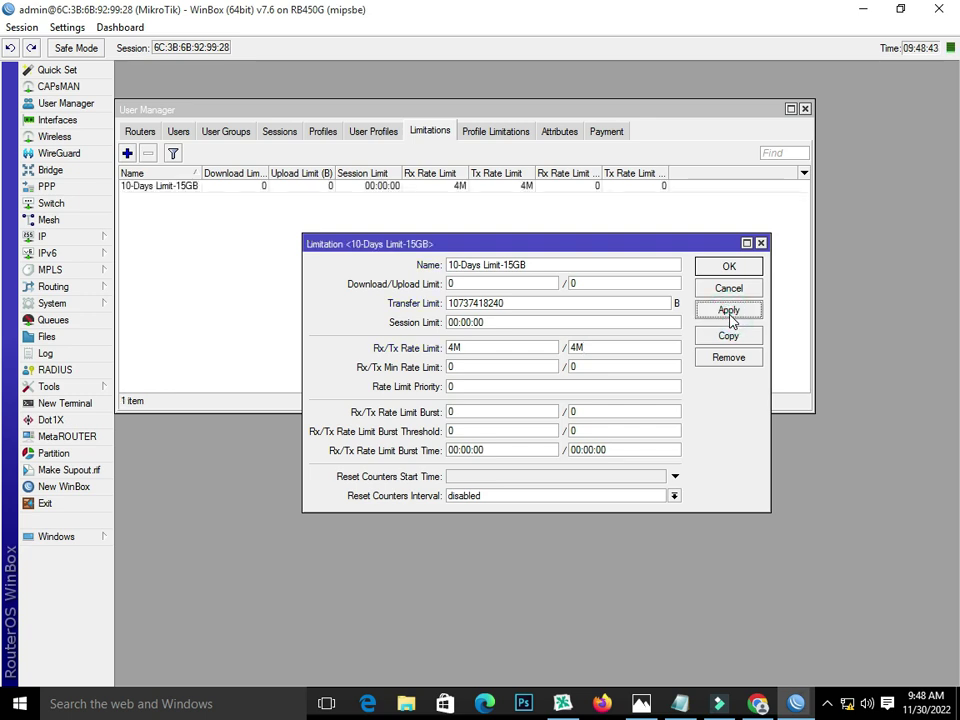
{"action": "left_click", "coordinate": [729, 267]}
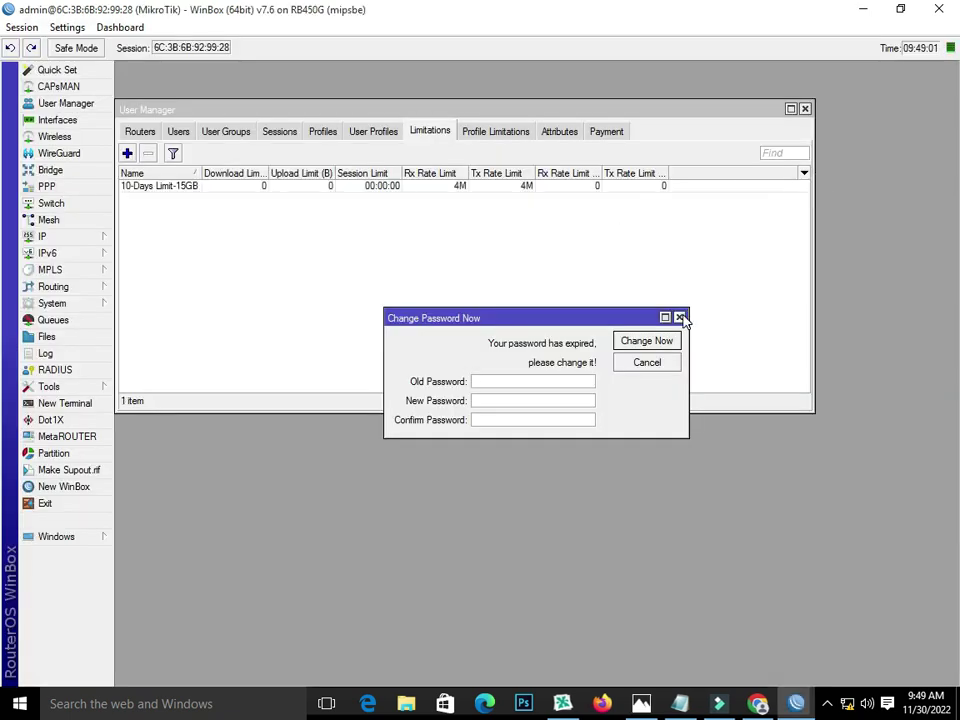
Dismiss the password change request and start a new User Manager profile named 10-Days Limit-15GB
{"action": "left_click", "coordinate": [680, 318]}
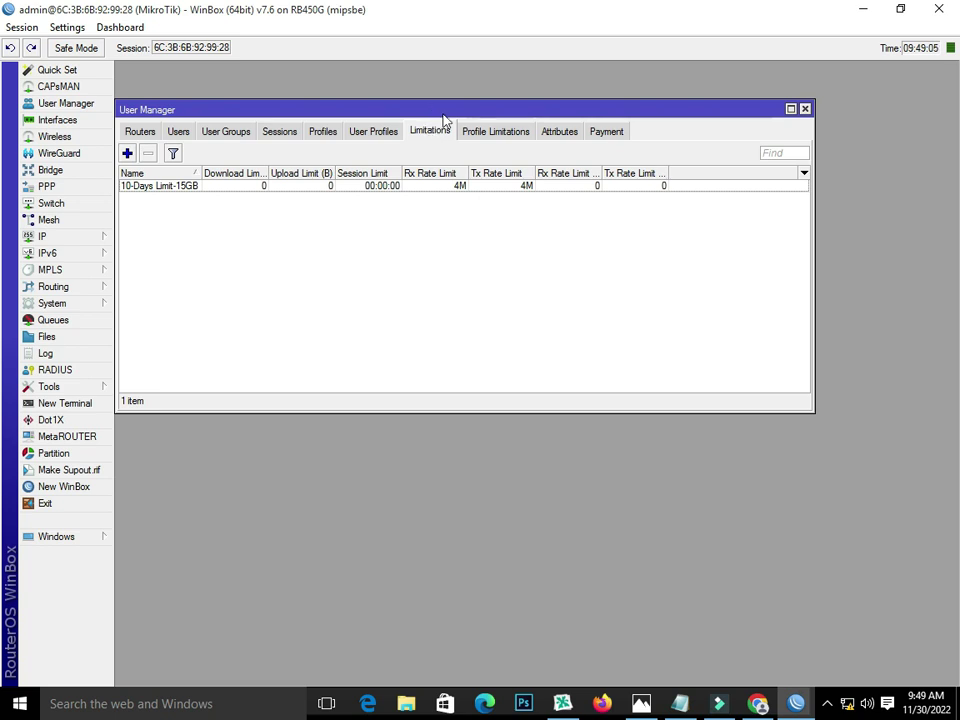
{"action": "left_click", "coordinate": [322, 131]}
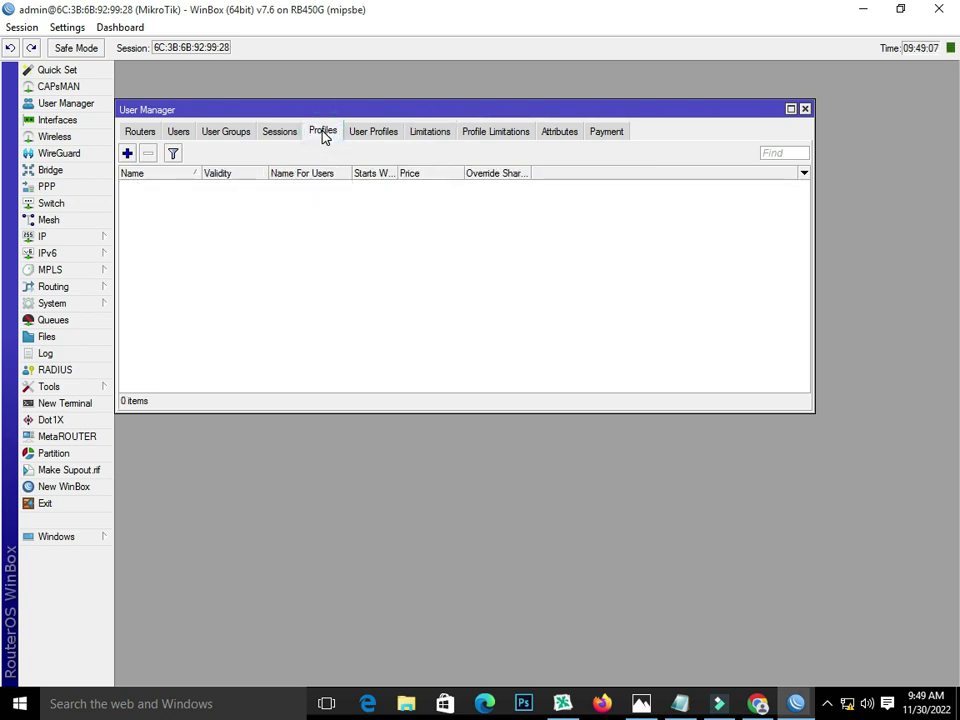
{"action": "left_click", "coordinate": [127, 153]}
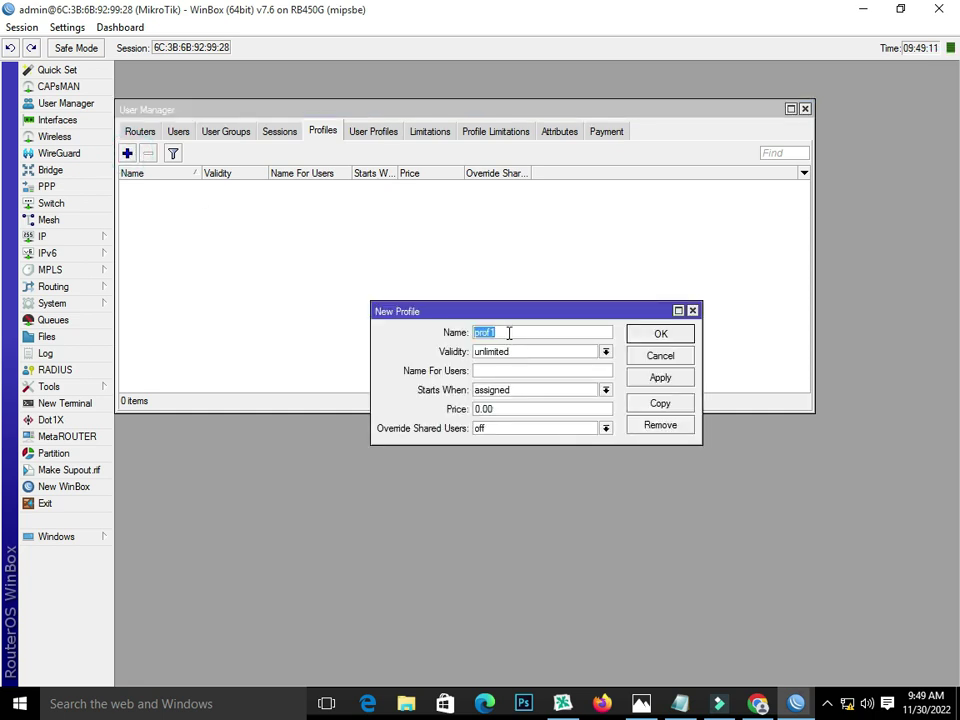
{"action": "type", "text": "10-Days"}
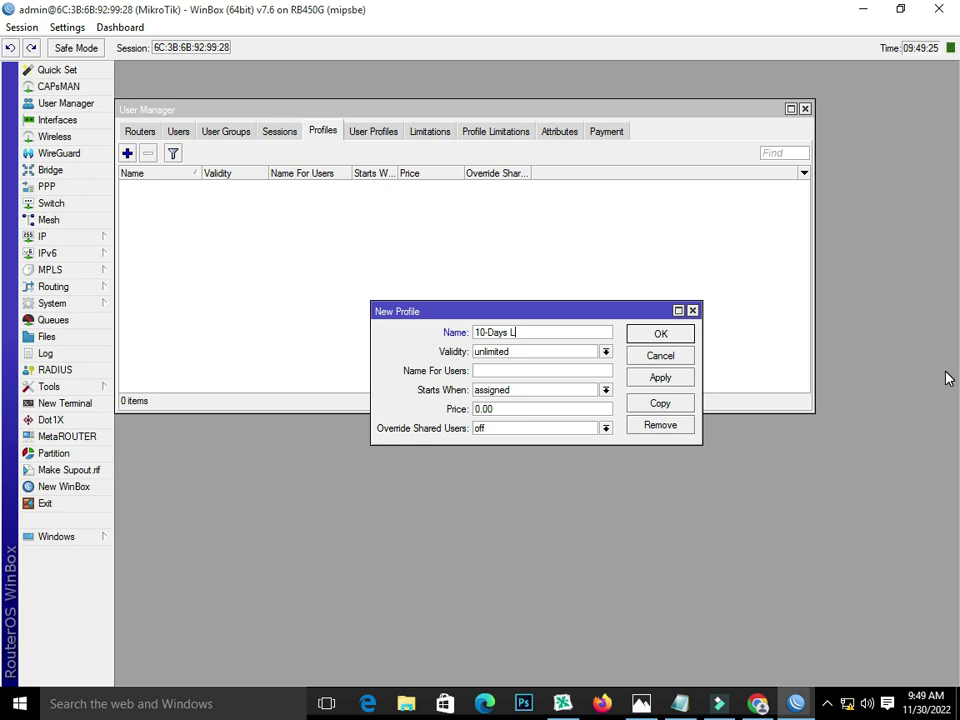
{"action": "type", "text": " Limit-15GB"}
Set the new profile's validity to 10d 00:00:00
{"action": "left_click", "coordinate": [597, 351]}
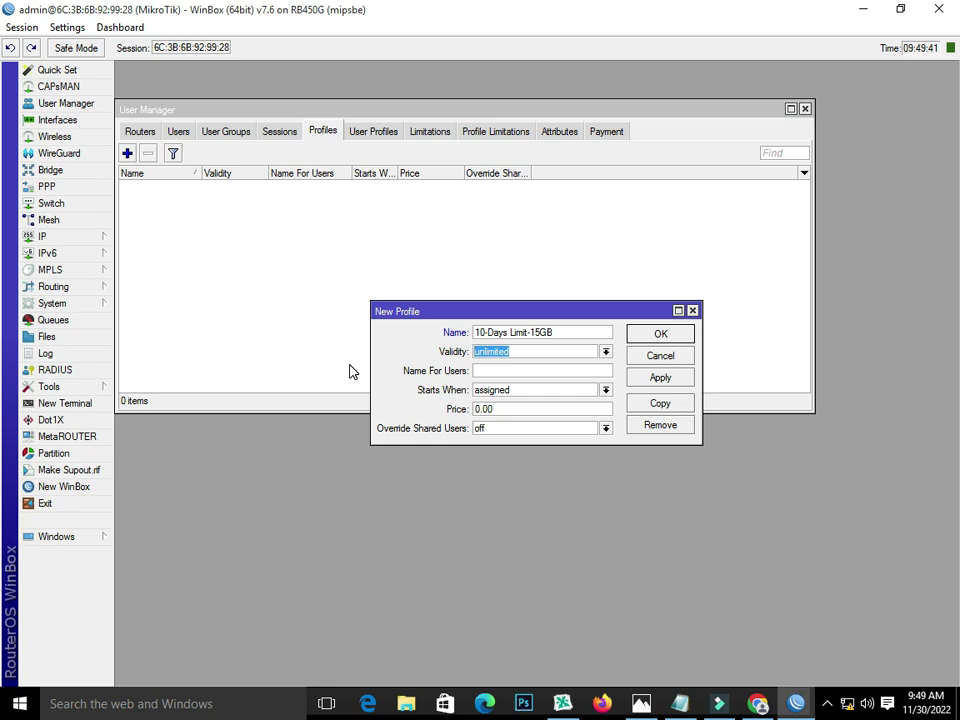
{"action": "type", "text": "10d 00"}
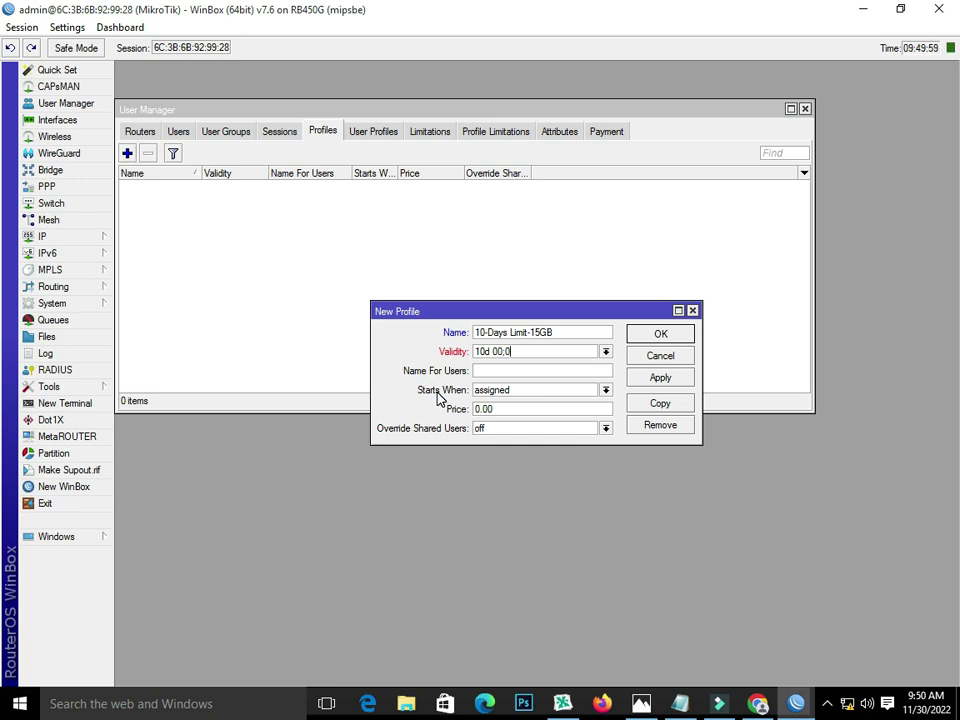
{"action": "type", "text": "0"}
{"action": "key", "text": "BackSpace"}
{"action": "key", "text": "BackSpace"}
{"action": "type", "text": "00"}
Copy the profile's name, 10-Days Limit-15GB, into its name for users
{"action": "left_click", "coordinate": [557, 370]}
{"action": "right_click", "coordinate": [556, 372]}
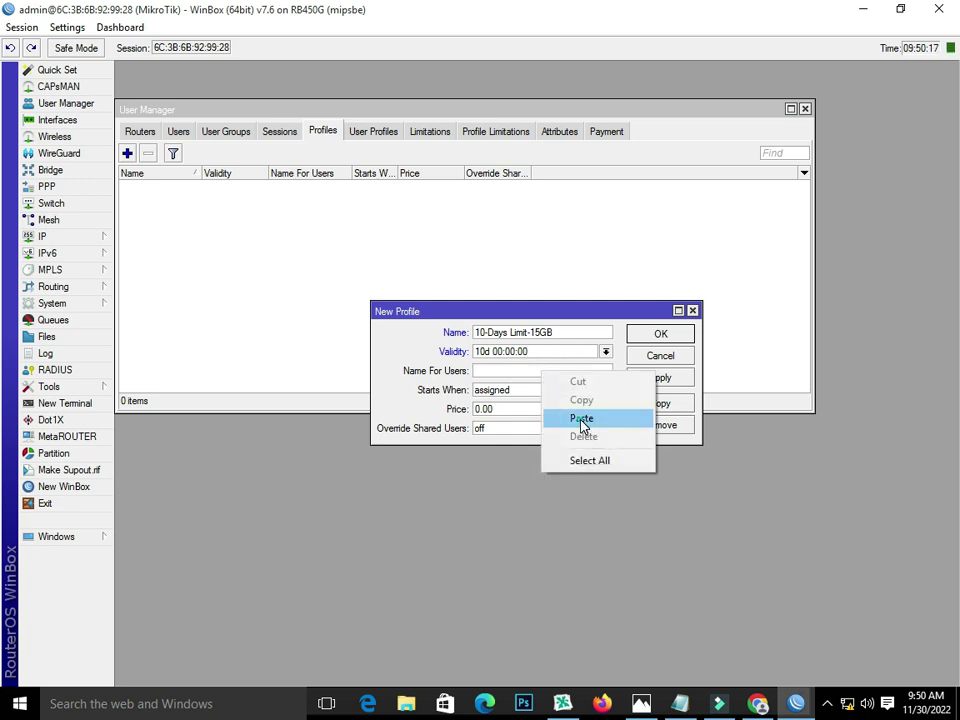
{"action": "left_click", "coordinate": [582, 418]}
{"action": "left_click_drag", "start_coordinate": [561, 332], "coordinate": [476, 332]}
{"action": "right_click", "coordinate": [484, 333]}
{"action": "left_click", "coordinate": [512, 361]}
{"action": "left_click_drag", "start_coordinate": [546, 370], "coordinate": [478, 370]}
{"action": "right_click", "coordinate": [489, 371]}
{"action": "left_click", "coordinate": [528, 414]}
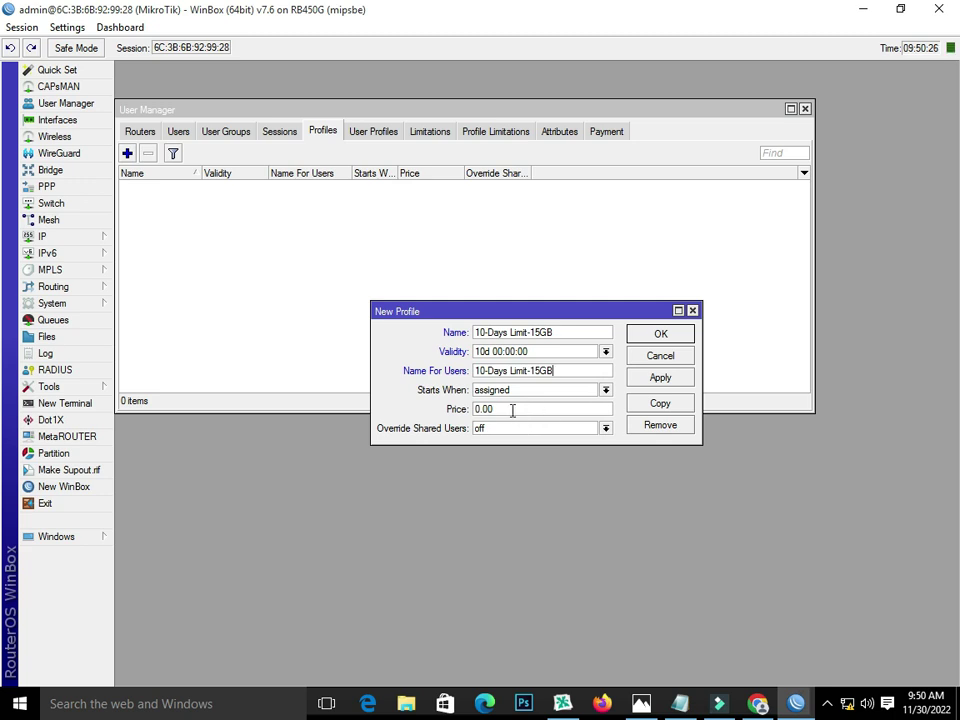
Make the profile start at first auth, set its price to 300, and save it
{"action": "left_click", "coordinate": [605, 390]}
{"action": "left_click", "coordinate": [588, 414]}
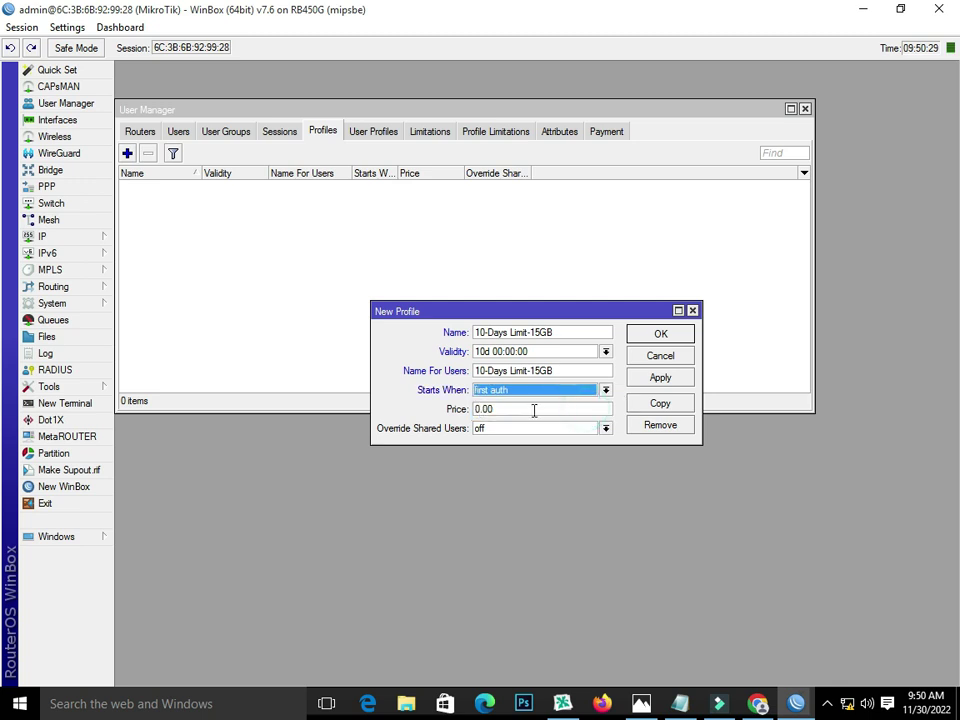
{"action": "left_click", "coordinate": [506, 408]}
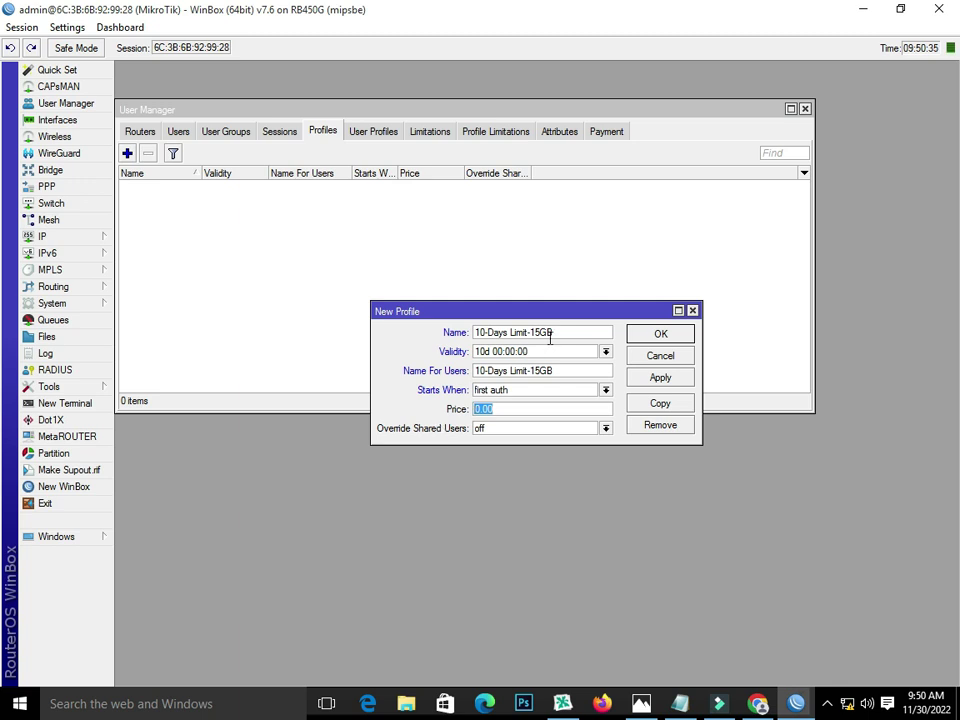
{"action": "type", "text": "30"}
{"action": "left_click", "coordinate": [656, 381]}
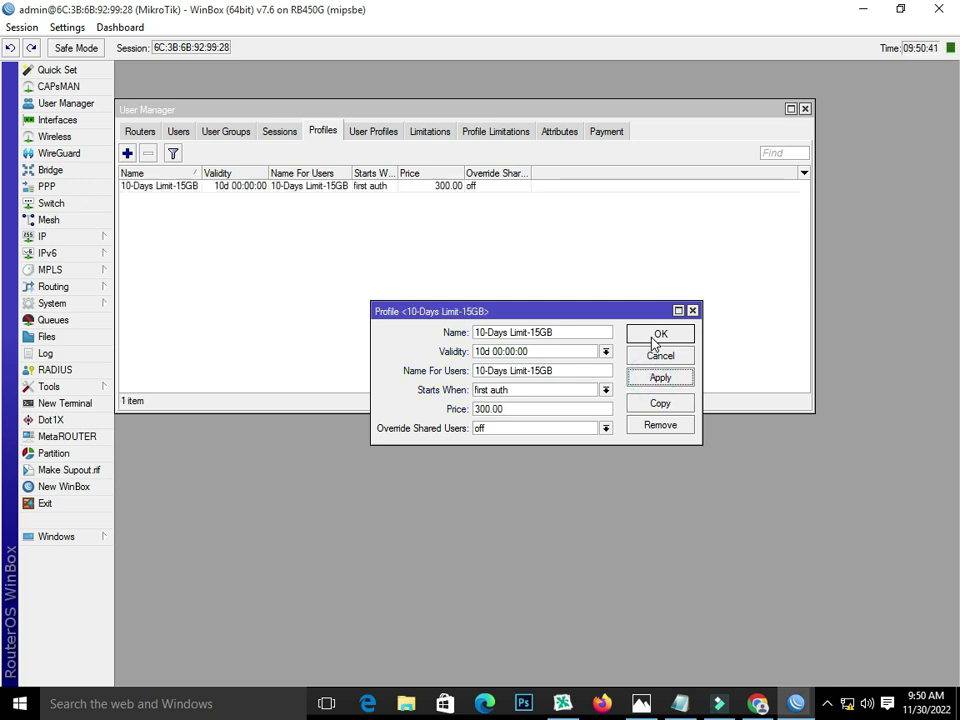
{"action": "left_click", "coordinate": [655, 337]}
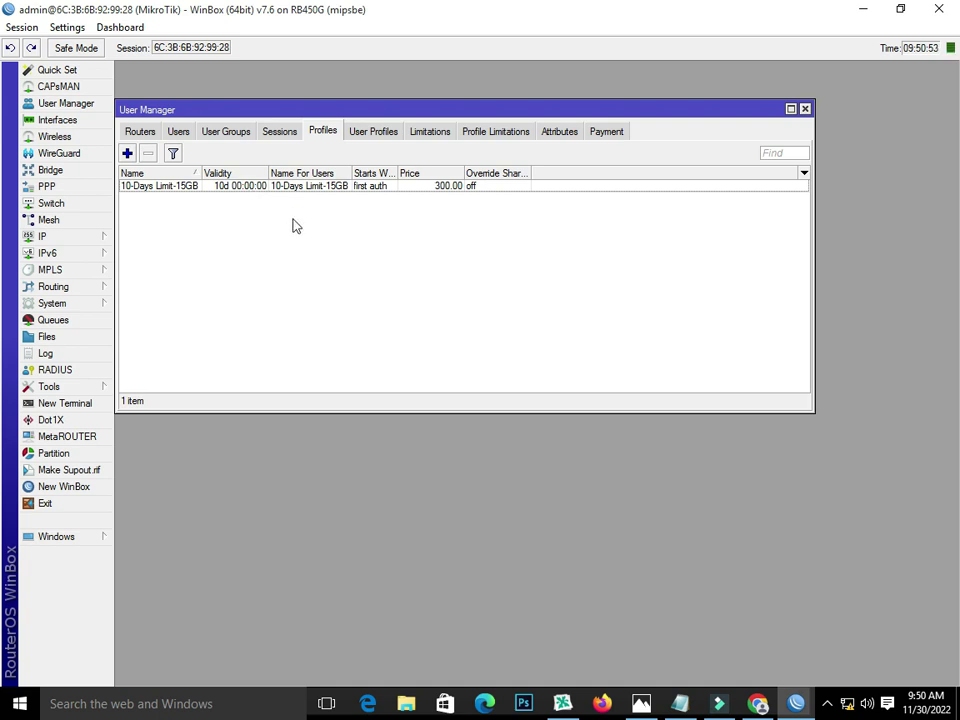
Start a new profile limitation linking the 10-Days Limit-15GB profile to the 10-Days Limit-15GB limitation
{"action": "left_click", "coordinate": [494, 134]}
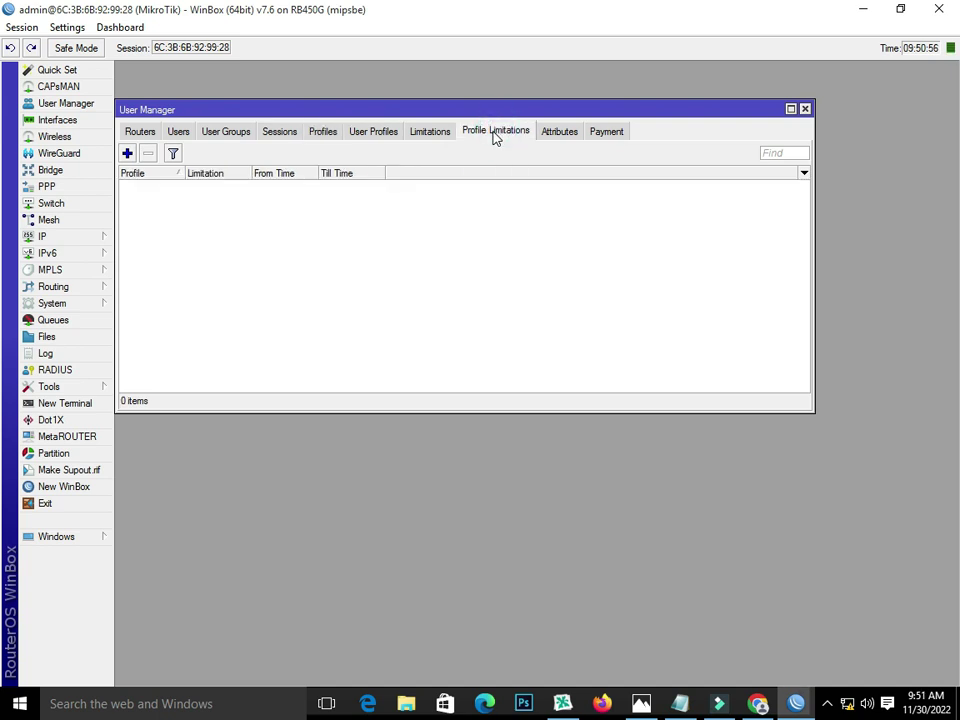
{"action": "left_click", "coordinate": [127, 153]}
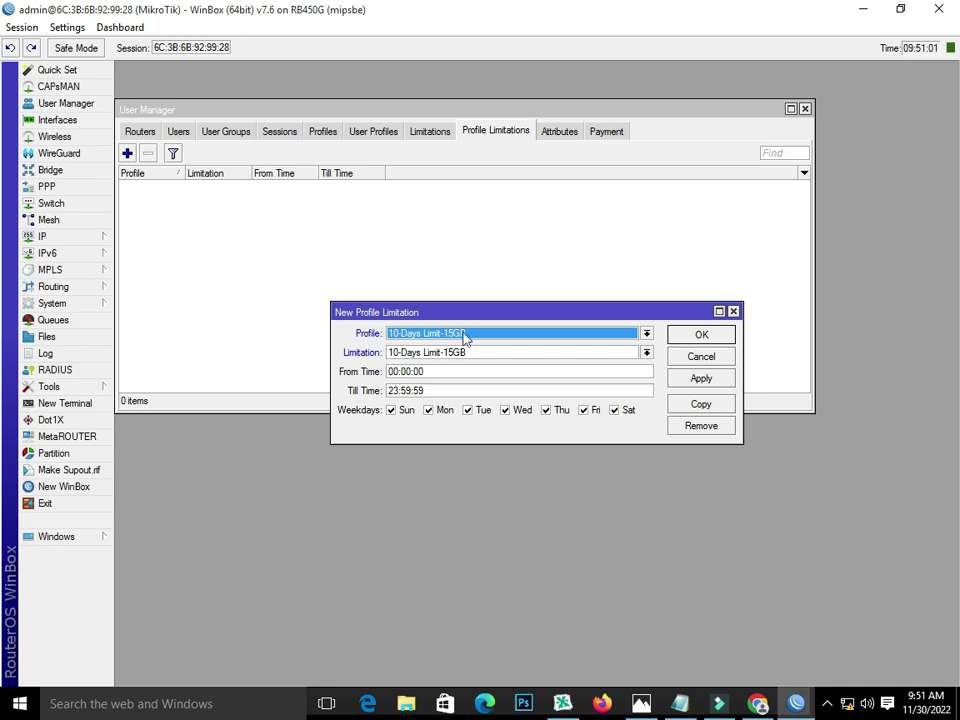
{"action": "left_click", "coordinate": [593, 340]}
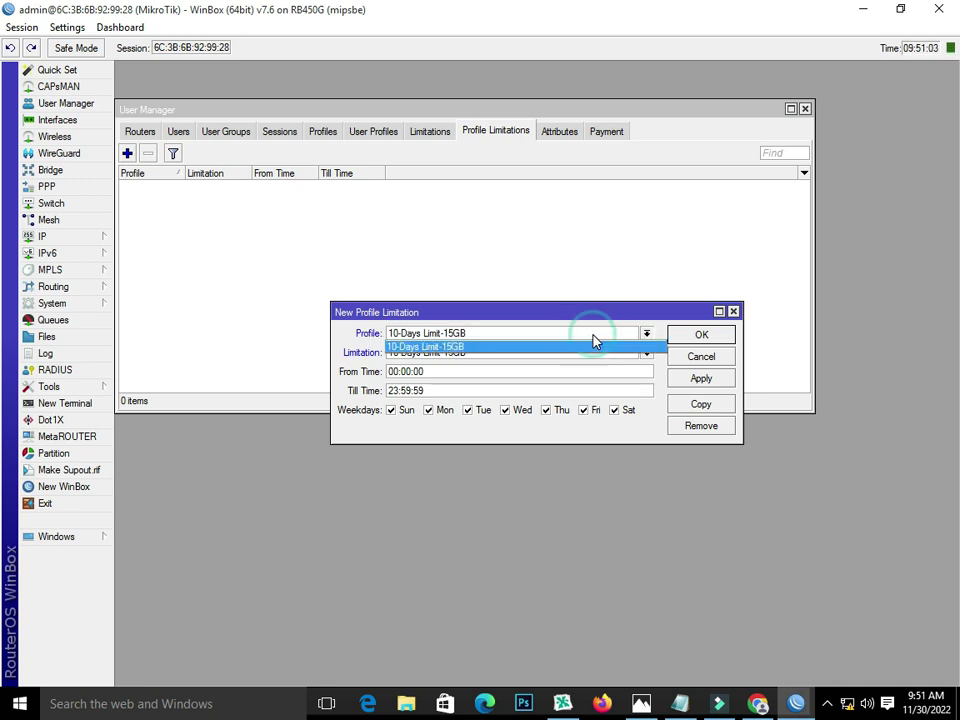
{"action": "left_click", "coordinate": [594, 339]}
{"action": "left_click", "coordinate": [500, 355]}
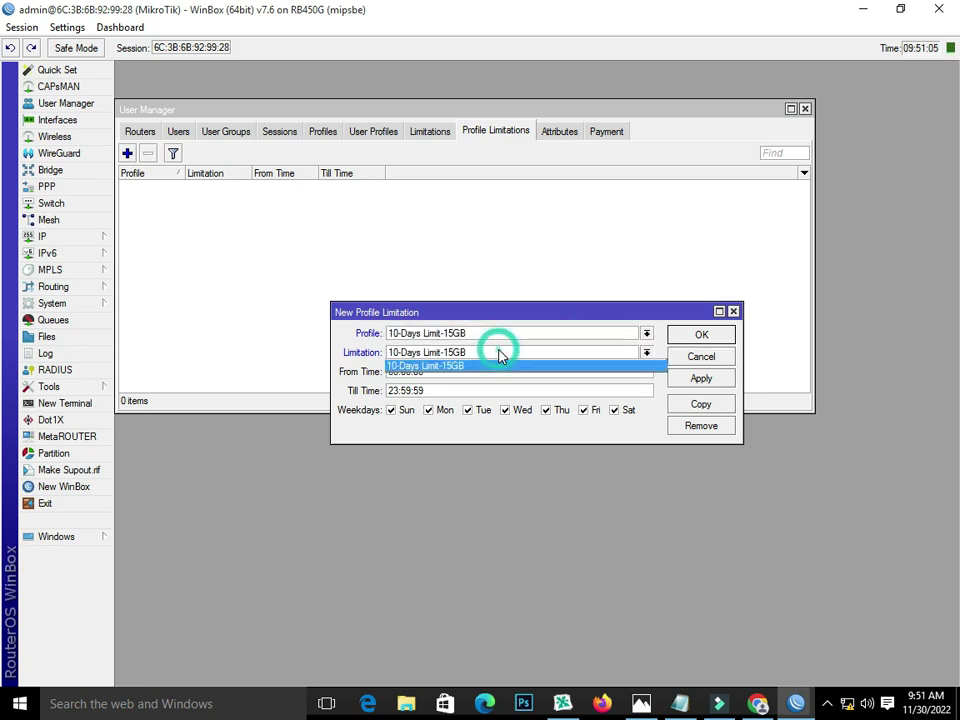
{"action": "left_click", "coordinate": [500, 357]}
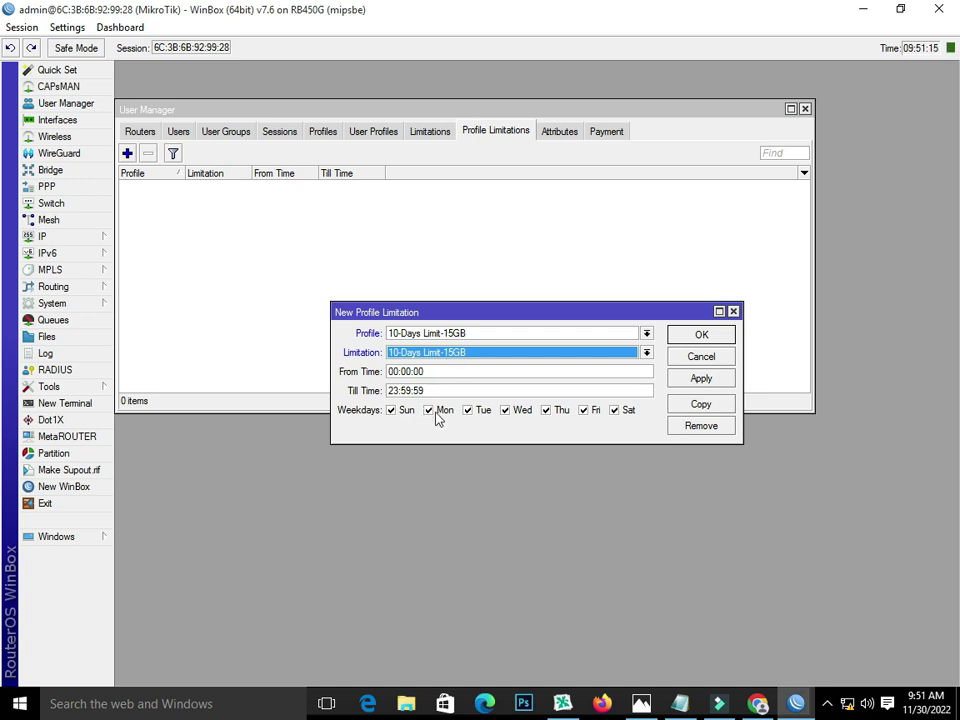
{"action": "left_click", "coordinate": [505, 414]}
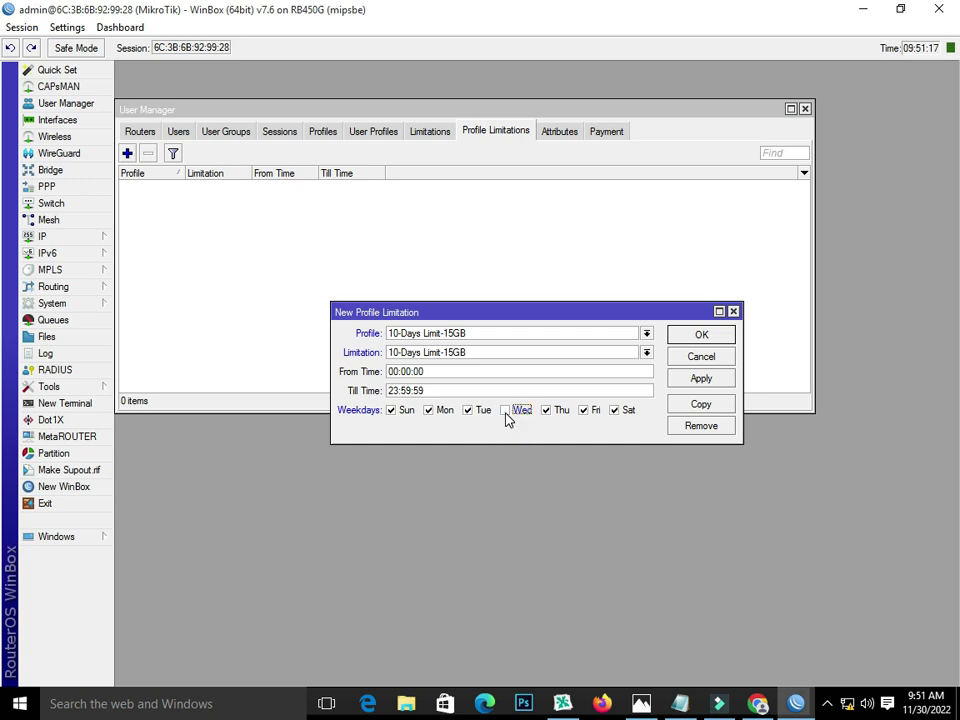
{"action": "left_click", "coordinate": [508, 416]}
{"action": "left_click", "coordinate": [583, 411]}
{"action": "left_click", "coordinate": [586, 413]}
Save the new profile limitation with every weekday enabled
{"action": "left_click", "coordinate": [701, 380]}
{"action": "left_click", "coordinate": [700, 336]}
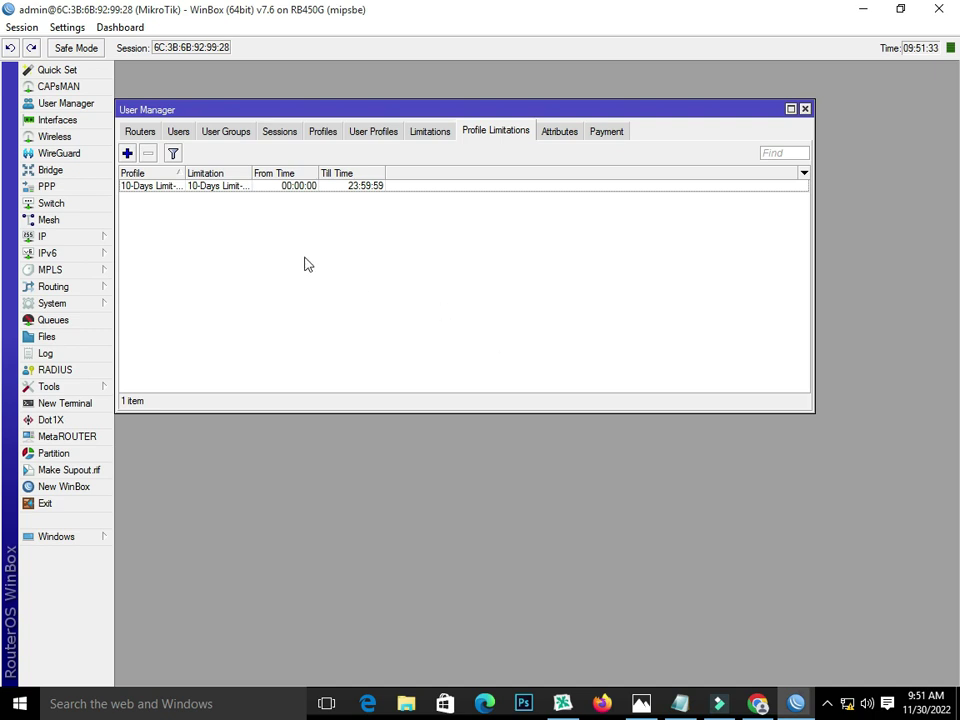
Add a User Manager user with the user's name, an account password and 1 shared user, and save it
{"action": "left_click", "coordinate": [179, 132]}
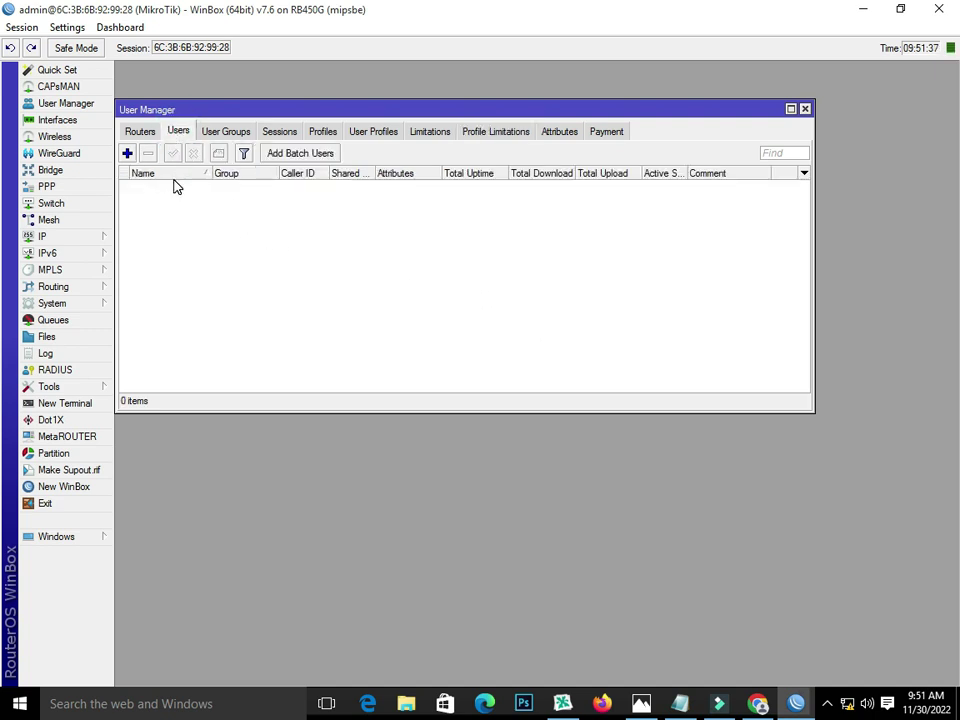
{"action": "left_click", "coordinate": [127, 153]}
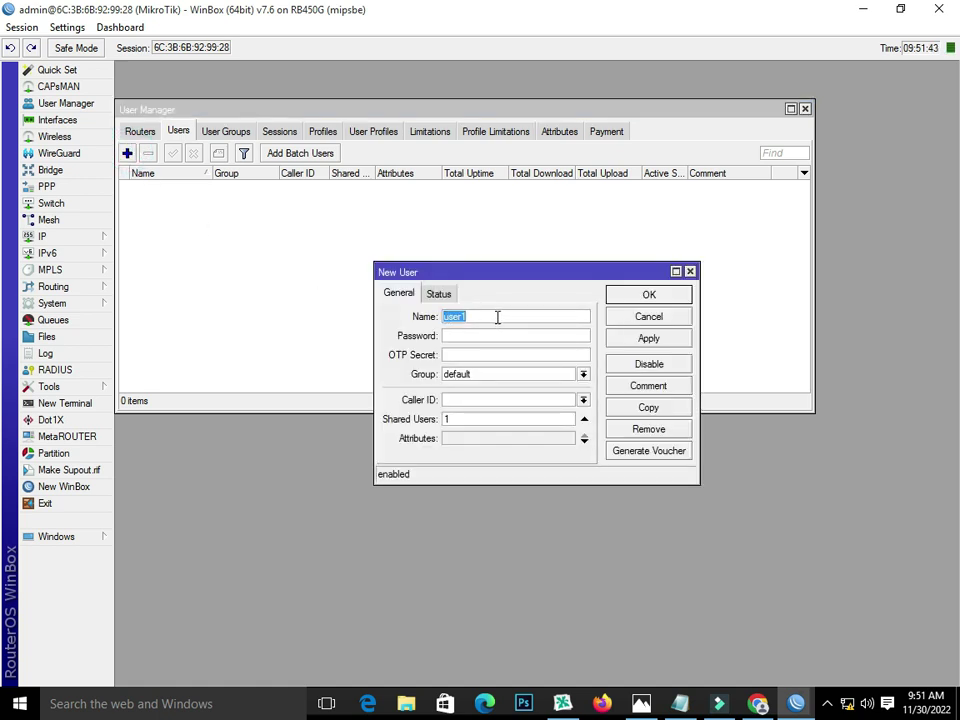
{"action": "type", "text": "Ahmad"}
{"action": "double_click", "coordinate": [465, 418]}
{"action": "left_click", "coordinate": [640, 339]}
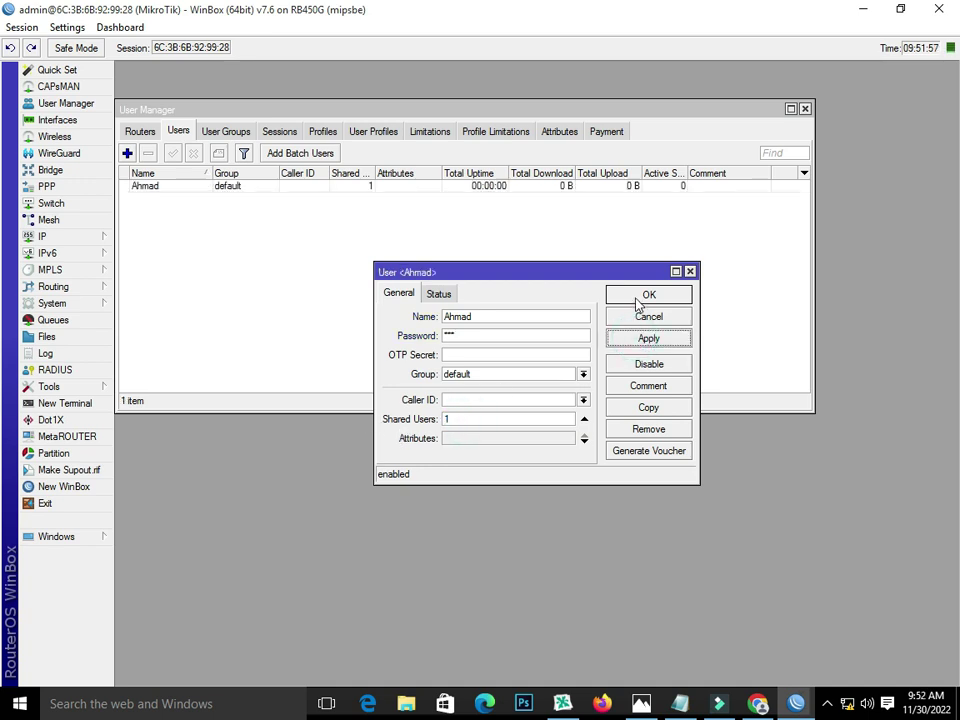
{"action": "left_click", "coordinate": [636, 296]}
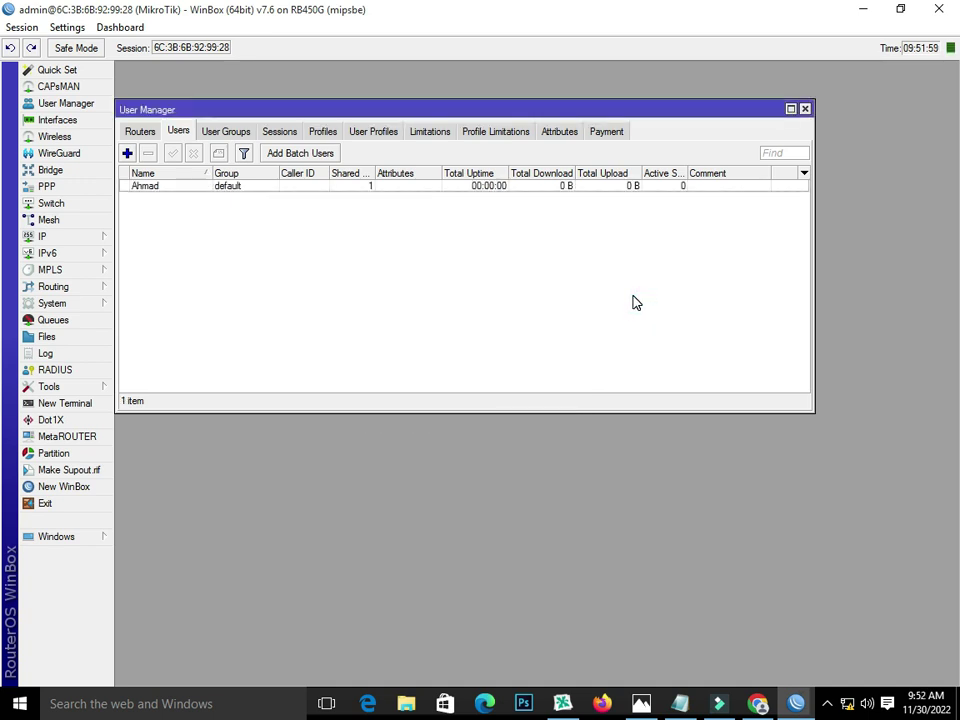
Create a user profile that assigns the 10-Days Limit-15GB profile to the newly added user, and save it
{"action": "left_click", "coordinate": [383, 136]}
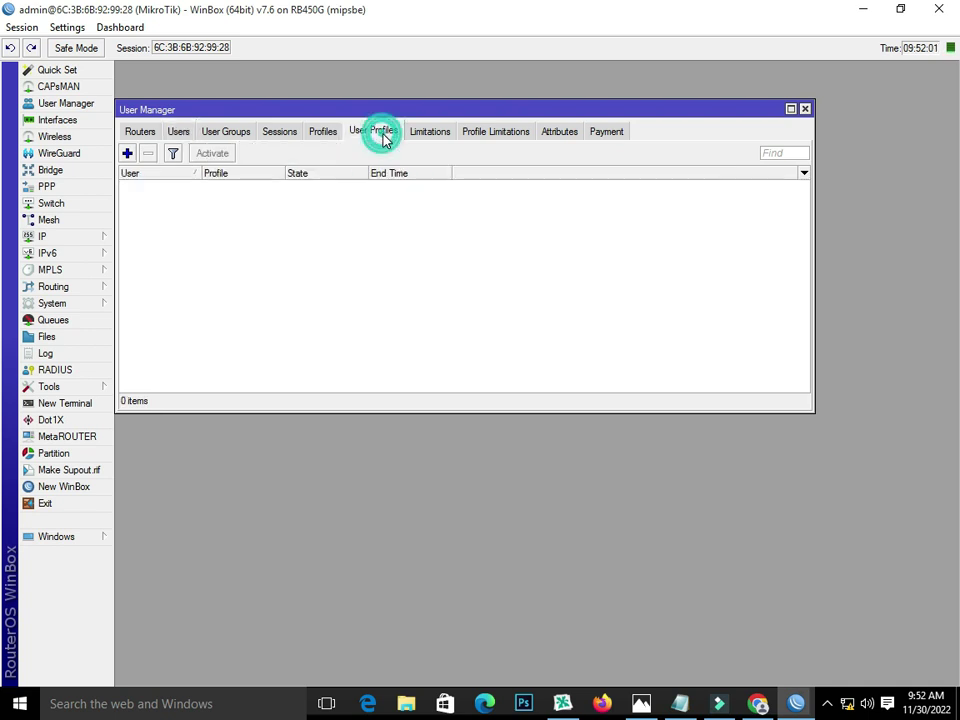
{"action": "left_click", "coordinate": [127, 153]}
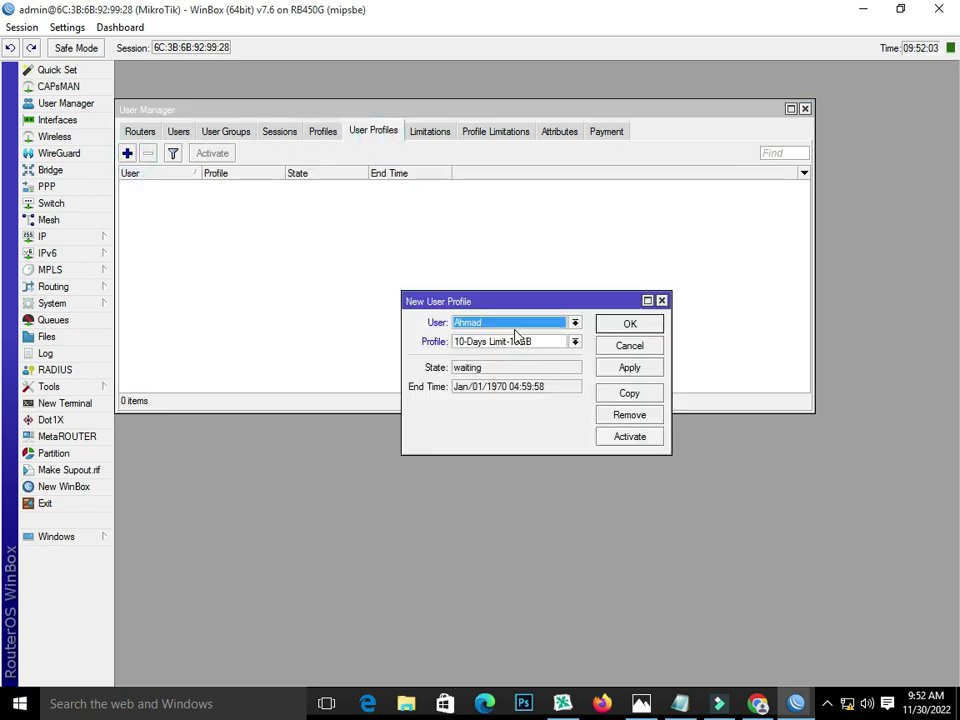
{"action": "left_click", "coordinate": [549, 321]}
{"action": "left_click", "coordinate": [575, 323]}
{"action": "left_click", "coordinate": [575, 323]}
{"action": "left_click", "coordinate": [575, 341]}
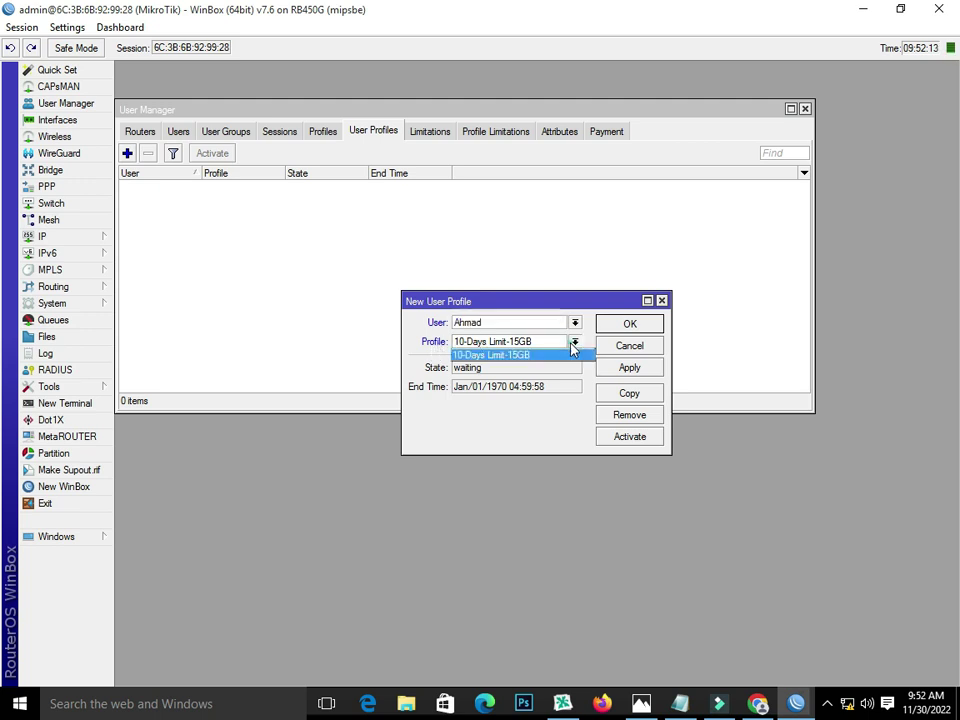
{"action": "left_click", "coordinate": [549, 355]}
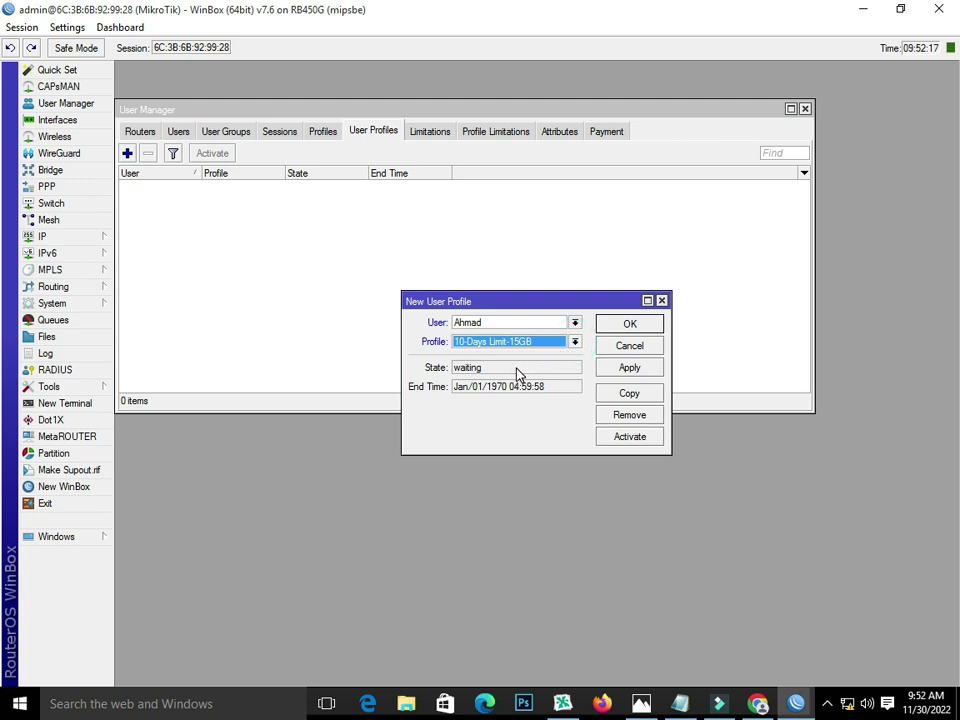
{"action": "left_click", "coordinate": [645, 368]}
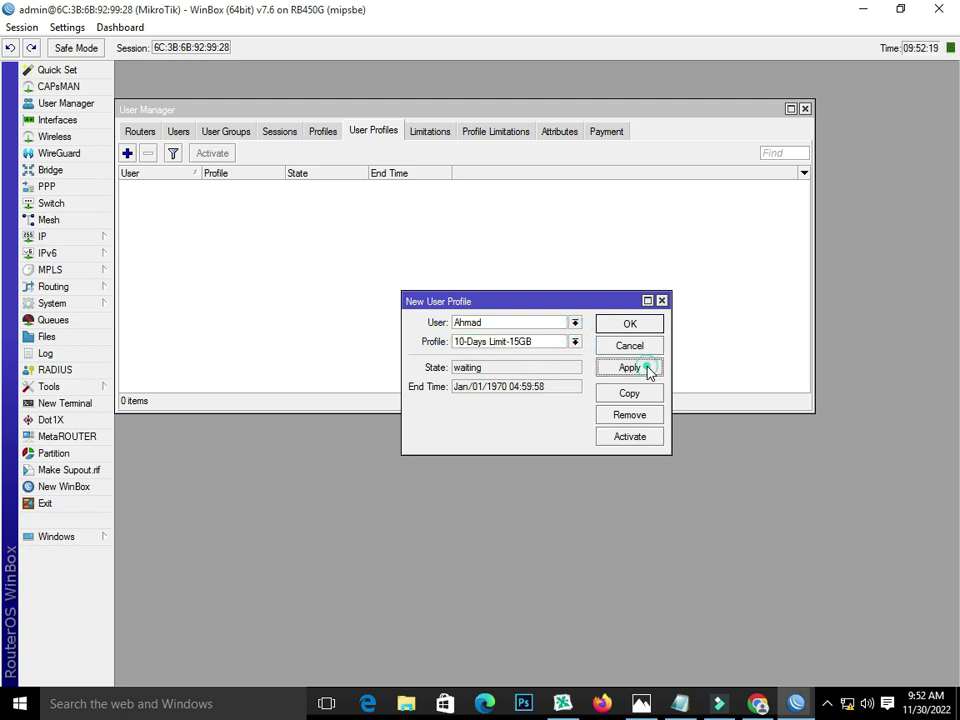
{"action": "left_click", "coordinate": [630, 325]}
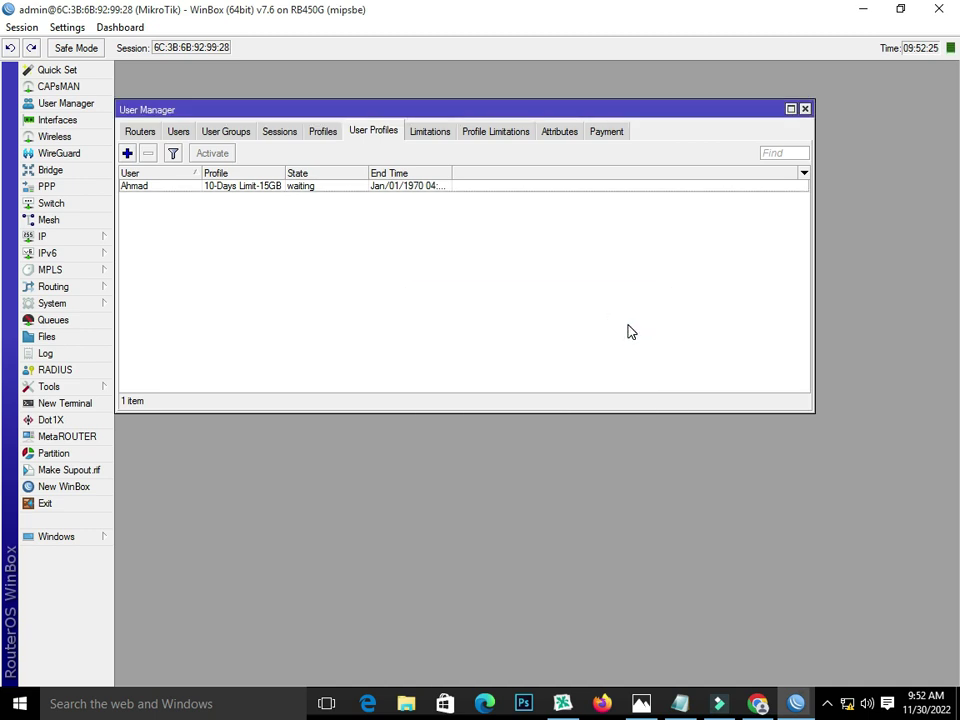
Start the Hotspot Setup and choose LAN as the HotSpot interface
{"action": "left_click", "coordinate": [80, 240]}
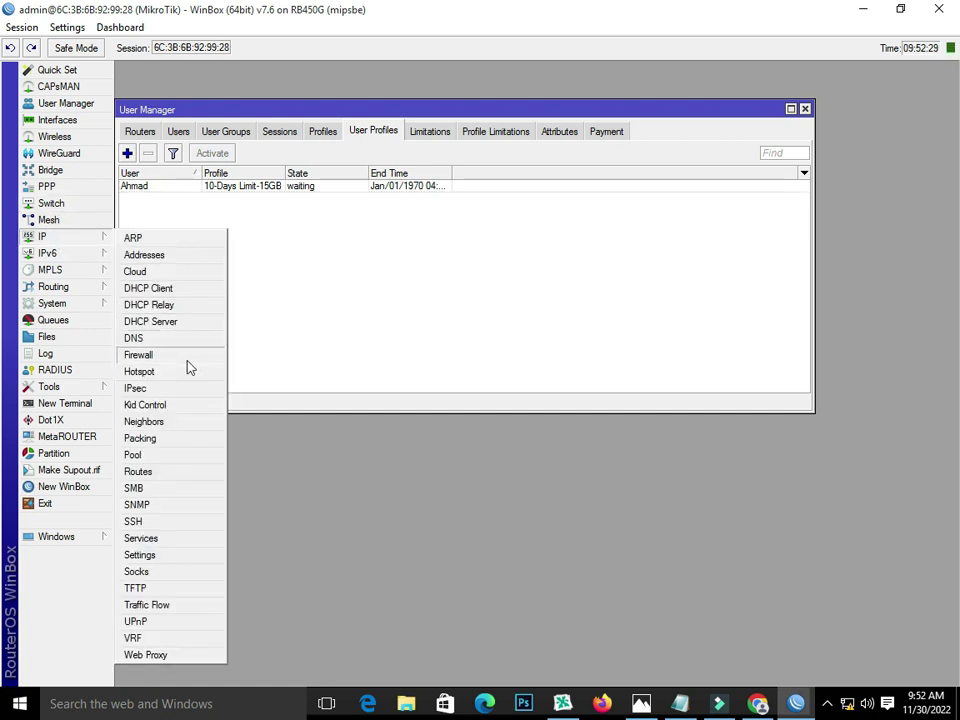
{"action": "left_click", "coordinate": [163, 373]}
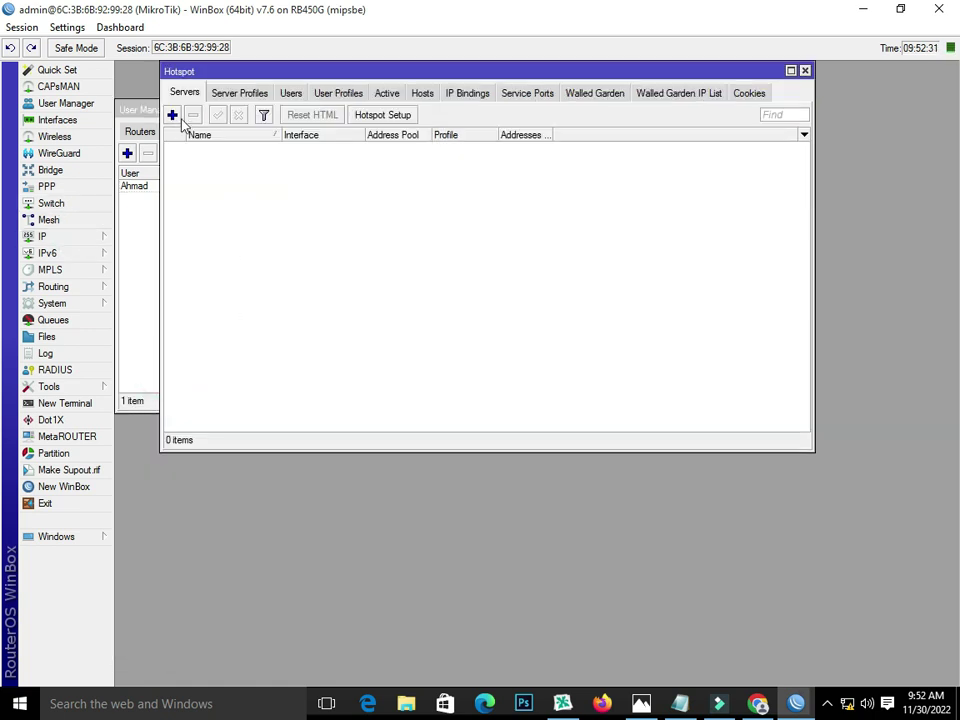
{"action": "left_click", "coordinate": [368, 115]}
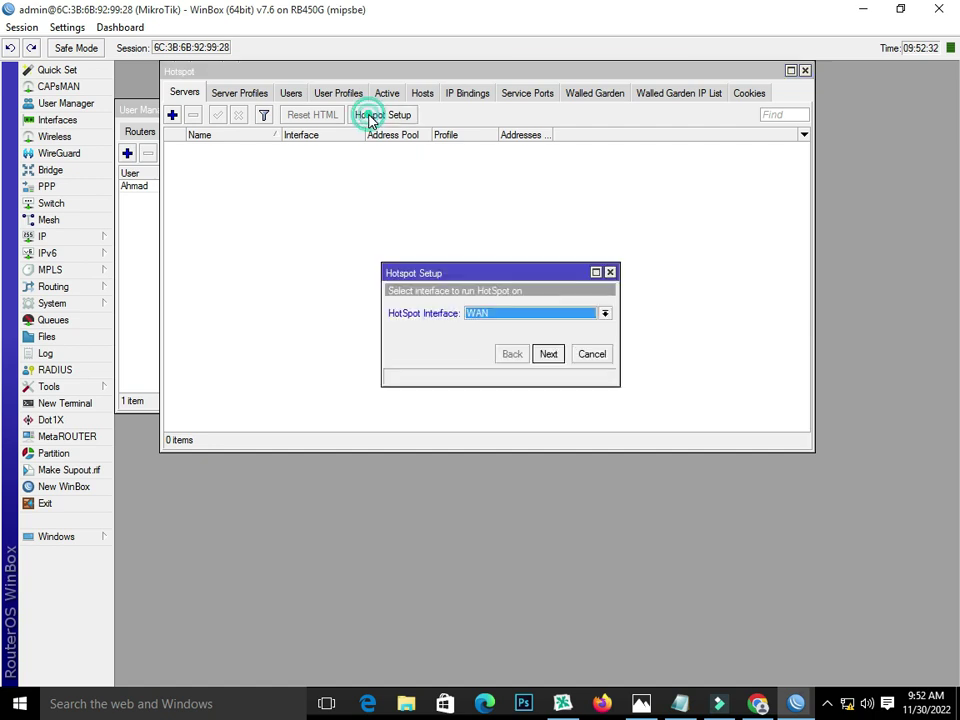
{"action": "left_click", "coordinate": [524, 314]}
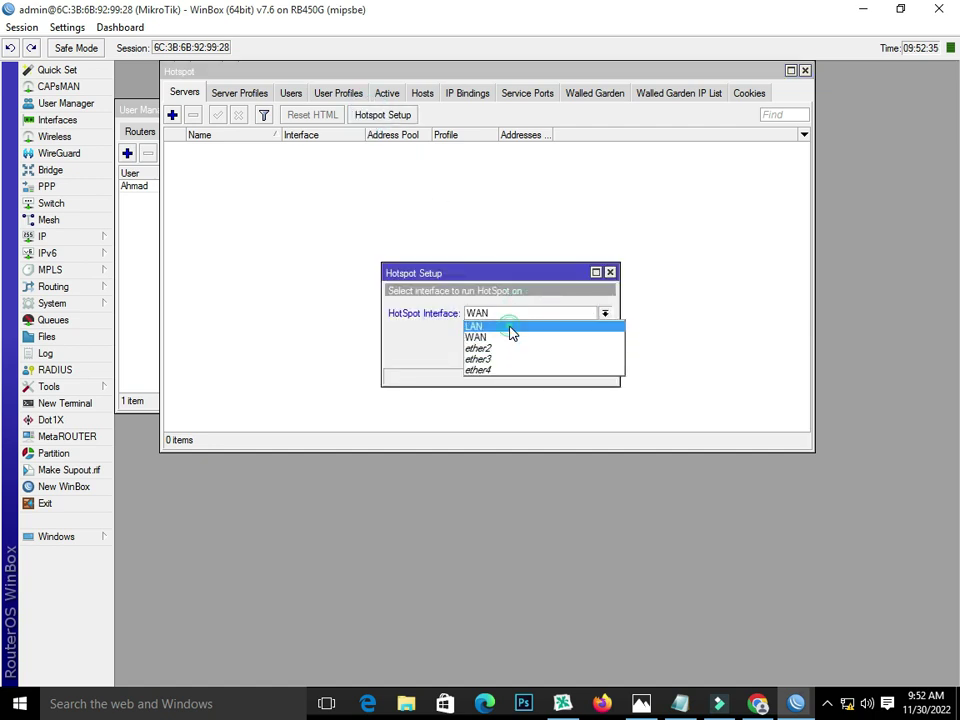
{"action": "left_click", "coordinate": [510, 327]}
{"action": "left_click", "coordinate": [549, 355]}
Accept the suggested hotspot network, address pool, certificate and SMTP settings, with DNS servers 8.8.8.8 and 8.8.4.4
{"action": "left_click", "coordinate": [549, 355]}
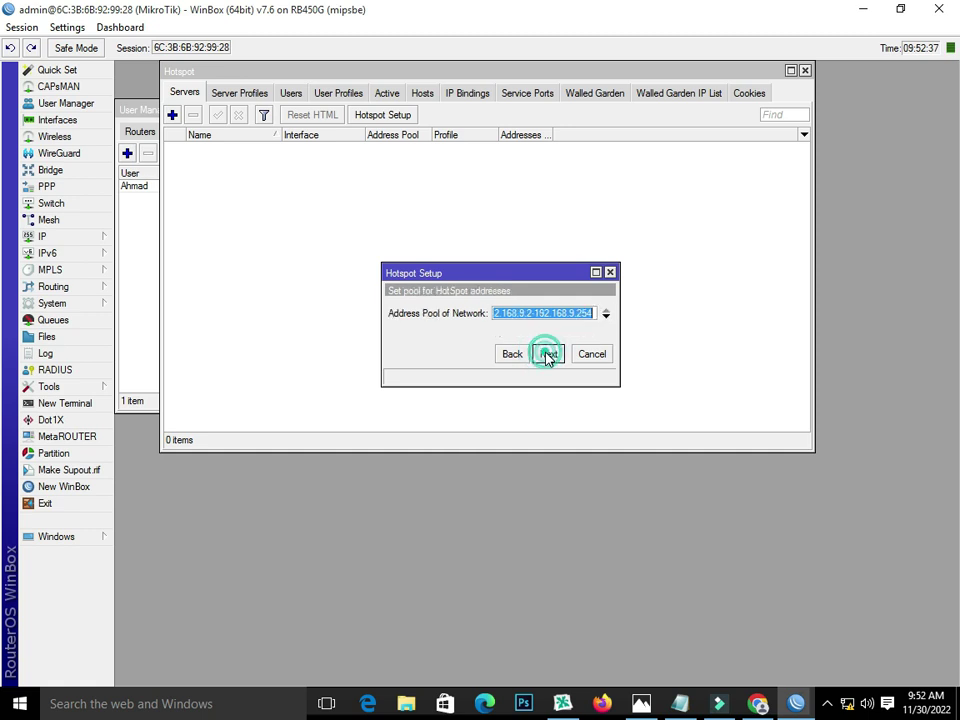
{"action": "left_click", "coordinate": [549, 355]}
{"action": "left_click", "coordinate": [549, 355]}
{"action": "left_click", "coordinate": [549, 355]}
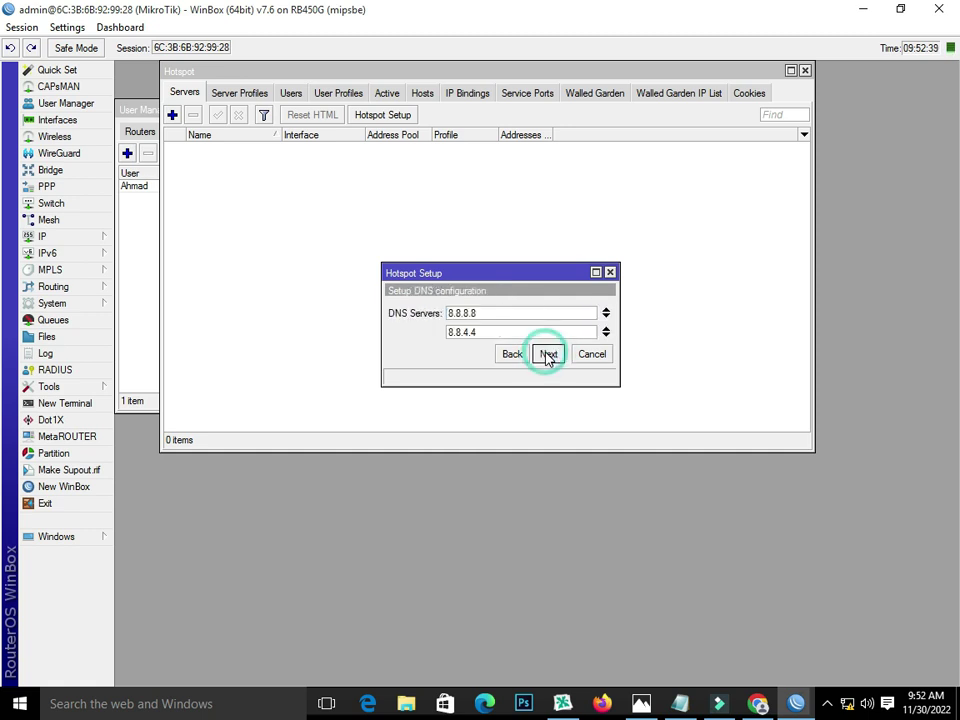
{"action": "left_click", "coordinate": [549, 355]}
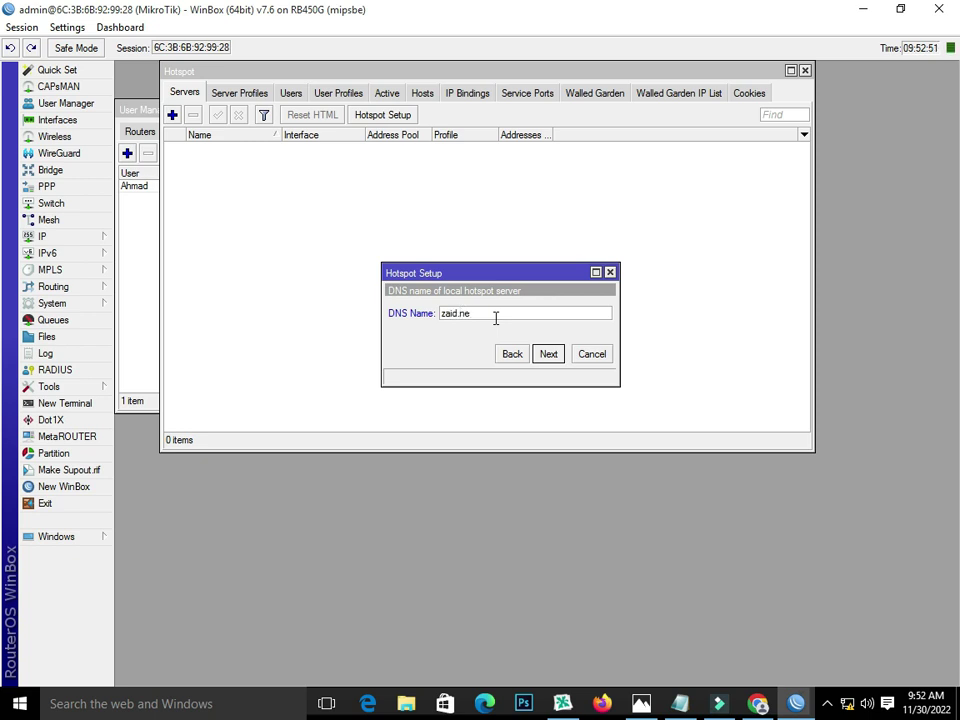
Set the hotspot's DNS name to zaid.net, keep admin as the local HotSpot user, and finish the setup
{"action": "left_click", "coordinate": [556, 359]}
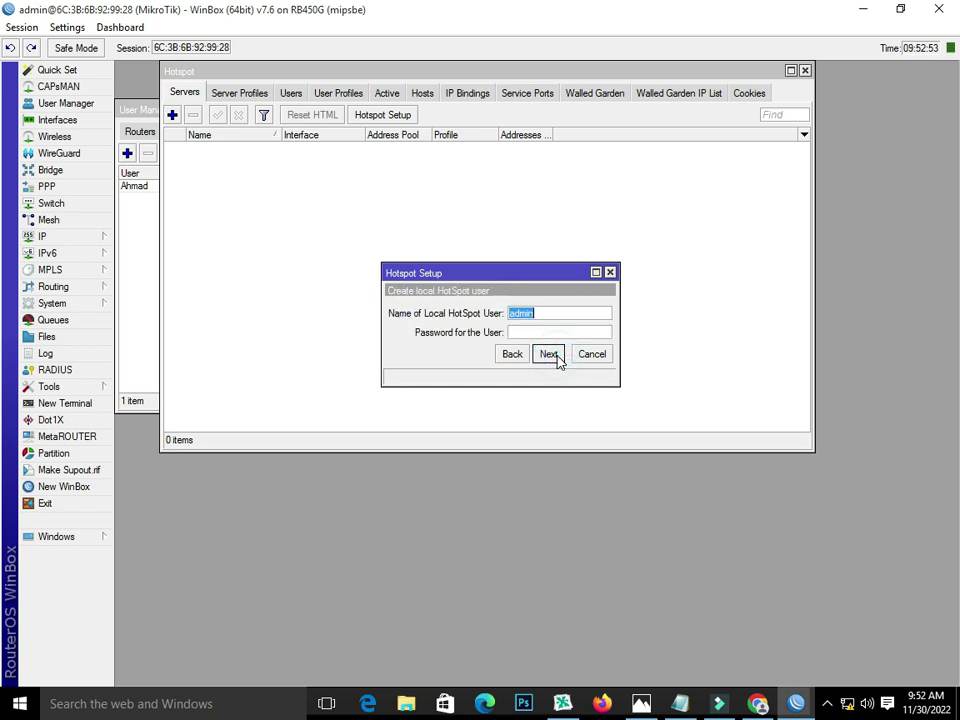
{"action": "left_click", "coordinate": [556, 359]}
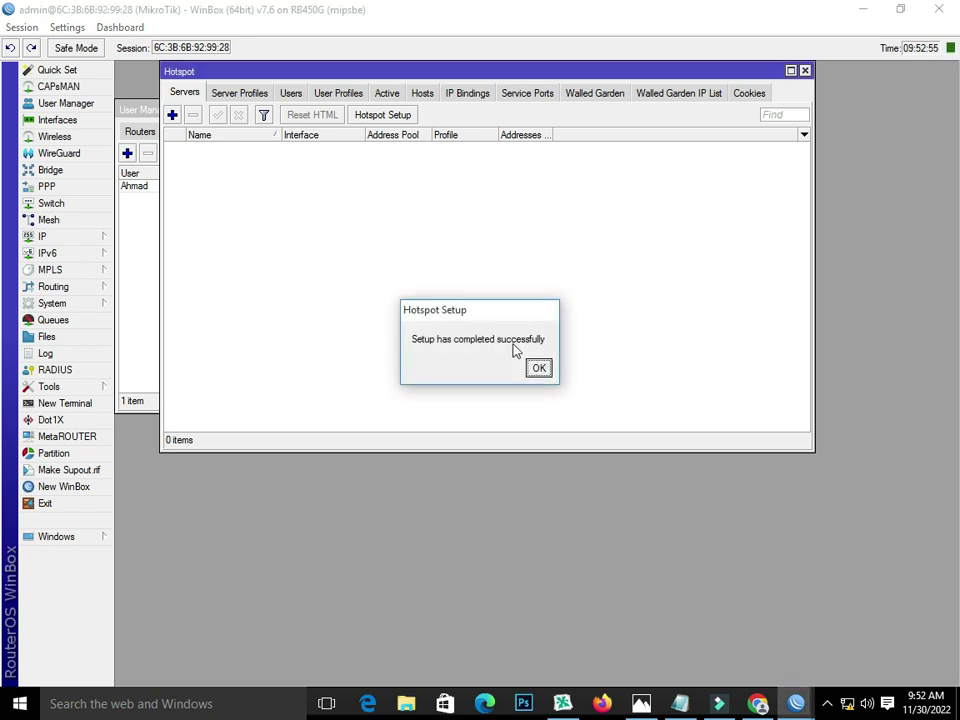
{"action": "left_click", "coordinate": [540, 369]}
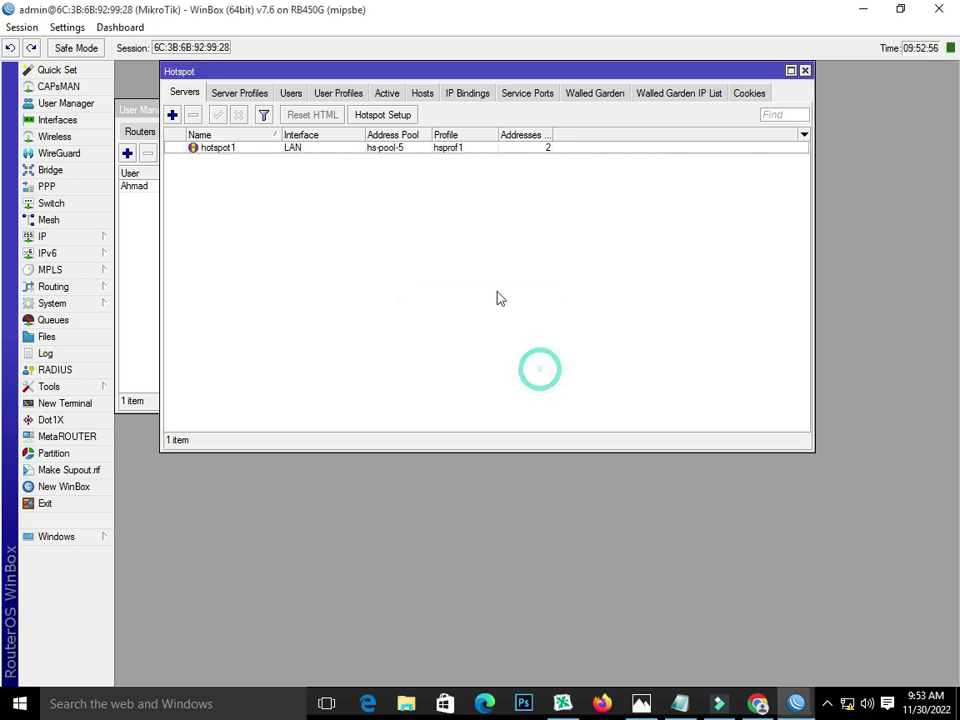
Set Addresses Per MAC to 1 on the hotspot1 server and save it
{"action": "double_click", "coordinate": [240, 148]}
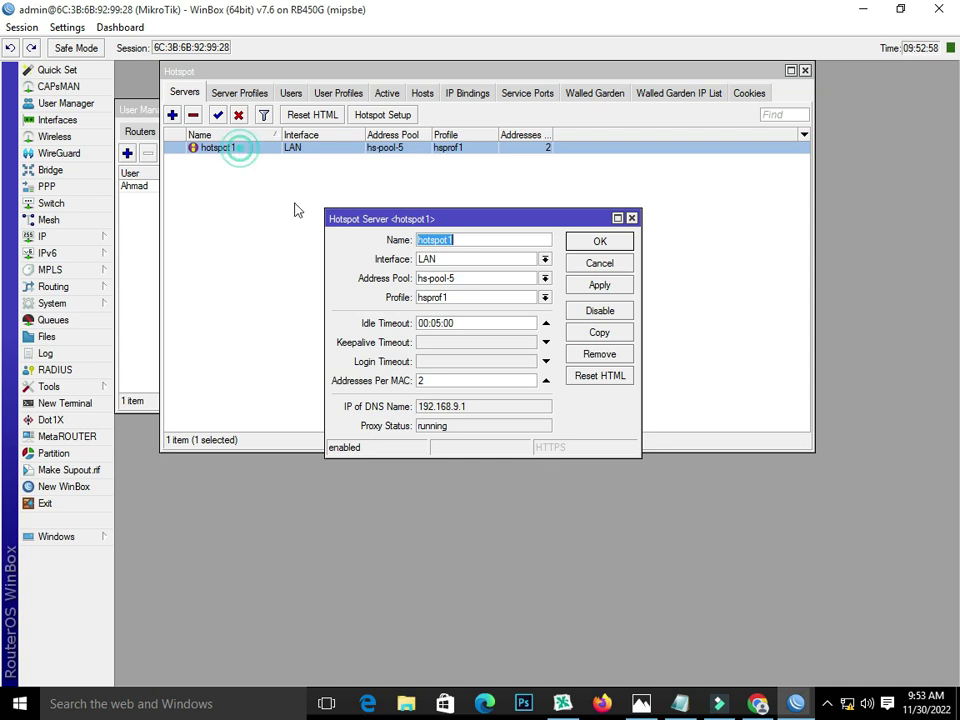
{"action": "double_click", "coordinate": [465, 380]}
{"action": "type", "text": "1"}
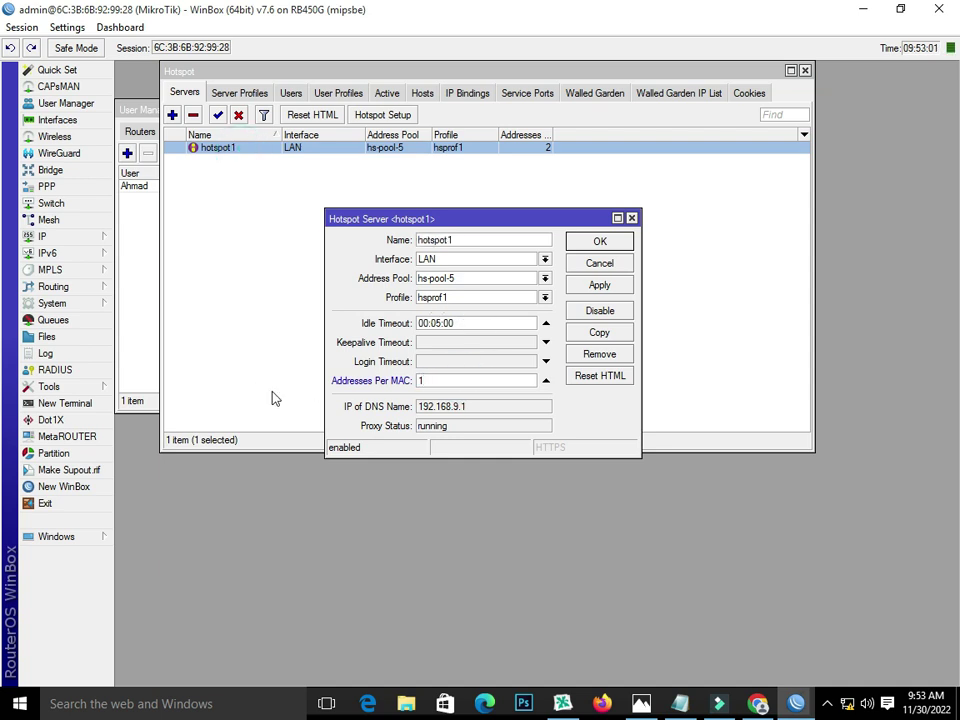
{"action": "left_click", "coordinate": [619, 285]}
{"action": "left_click", "coordinate": [599, 241]}
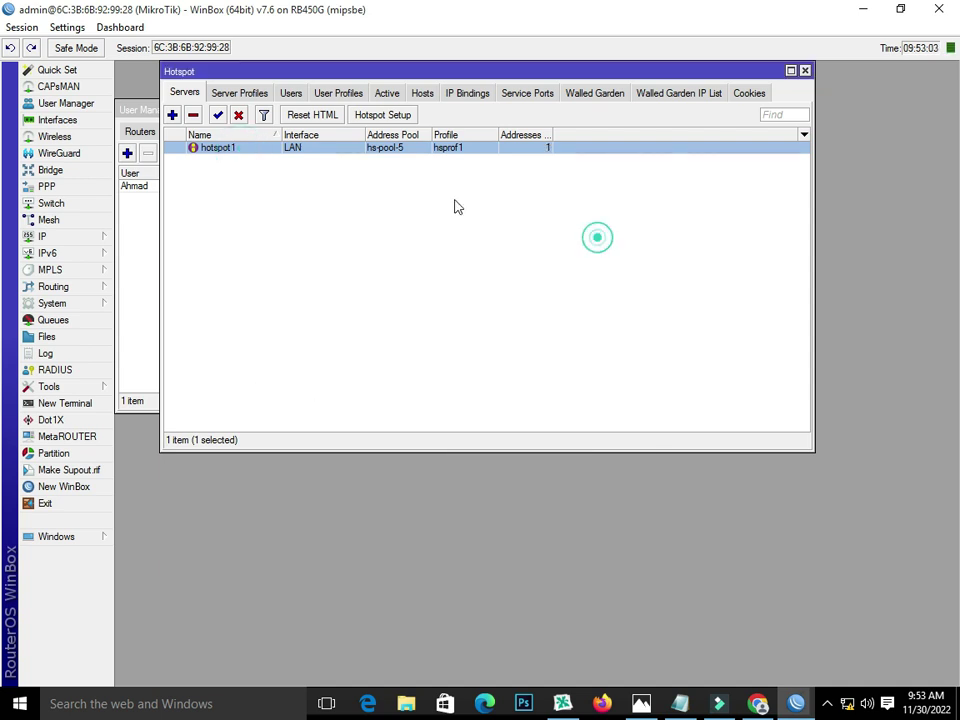
In the hsprof1 server profile, disable Cookie login, enable Use RADIUS, and save the profile
{"action": "left_click", "coordinate": [225, 93]}
{"action": "double_click", "coordinate": [230, 161]}
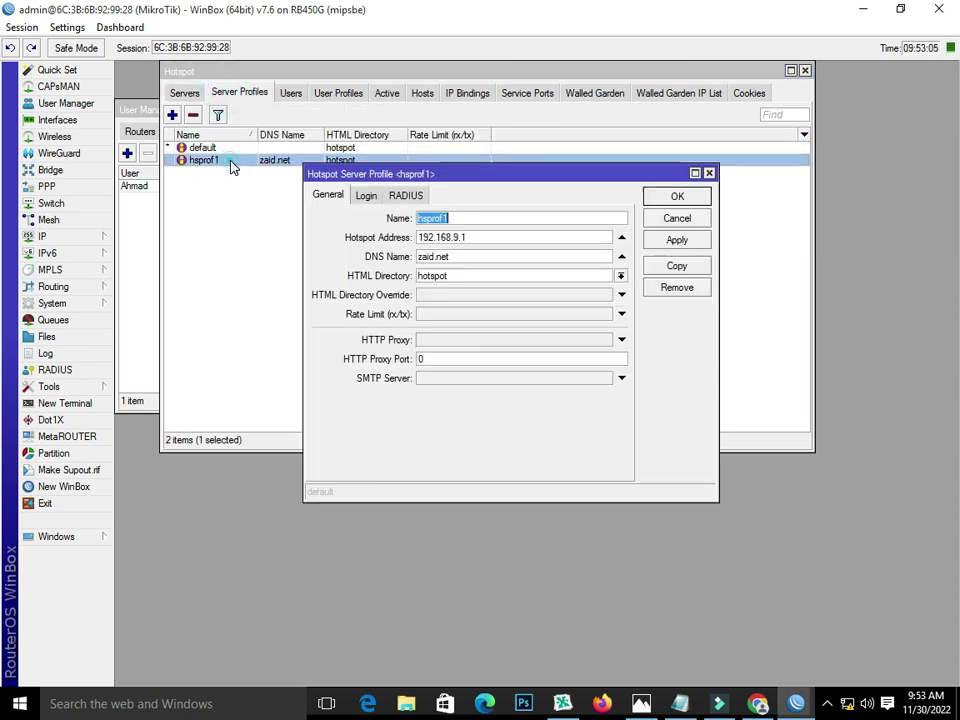
{"action": "left_click", "coordinate": [366, 195]}
{"action": "left_click", "coordinate": [492, 219]}
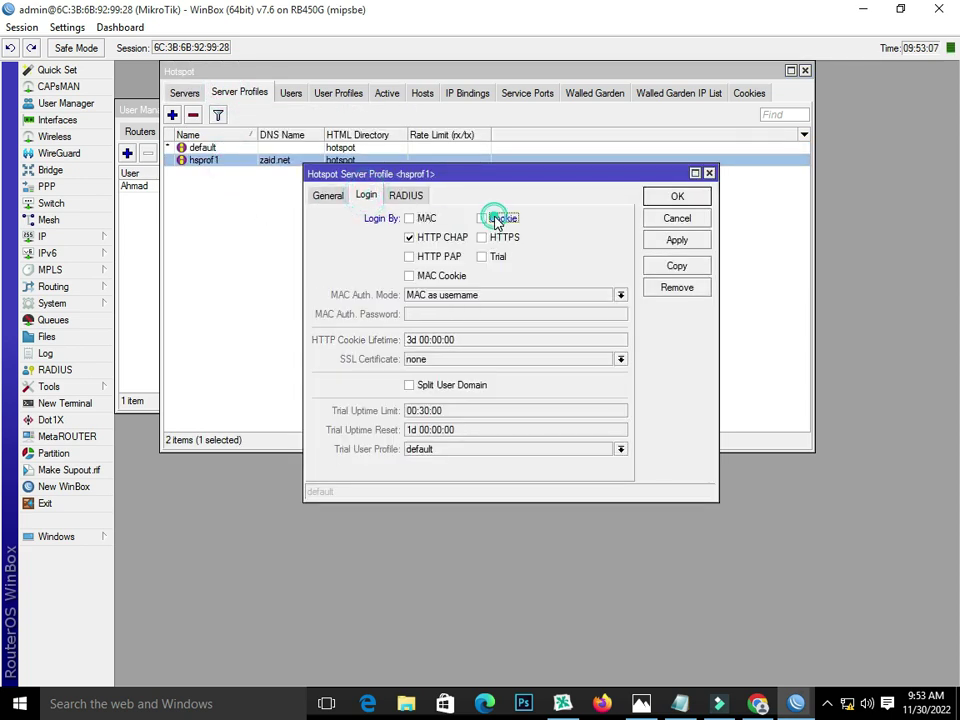
{"action": "left_click", "coordinate": [406, 196]}
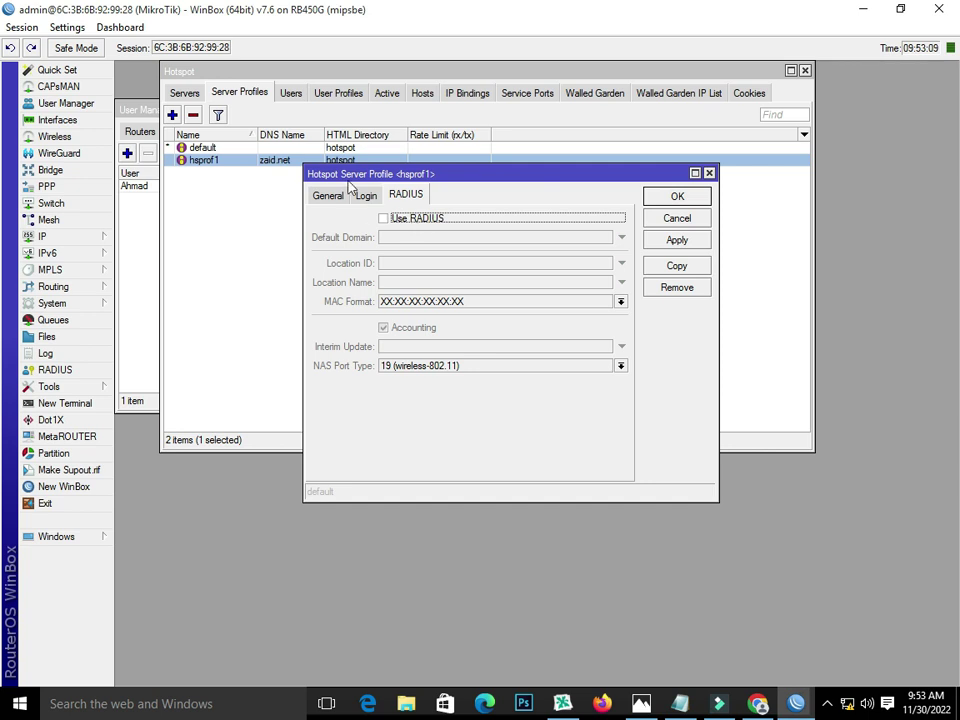
{"action": "left_click", "coordinate": [385, 220]}
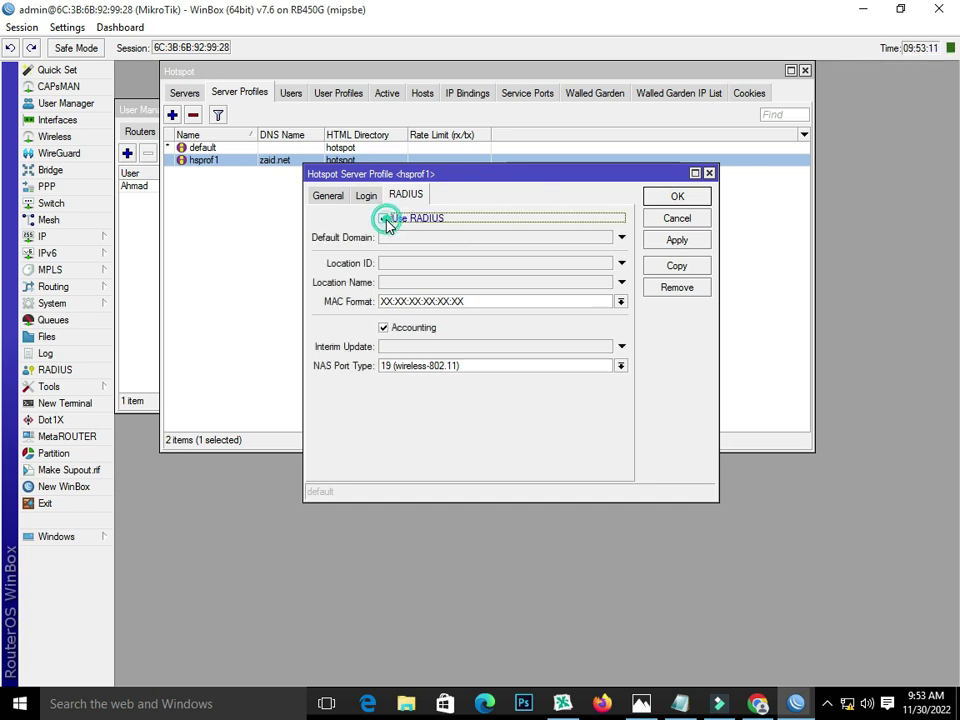
{"action": "left_click", "coordinate": [672, 198]}
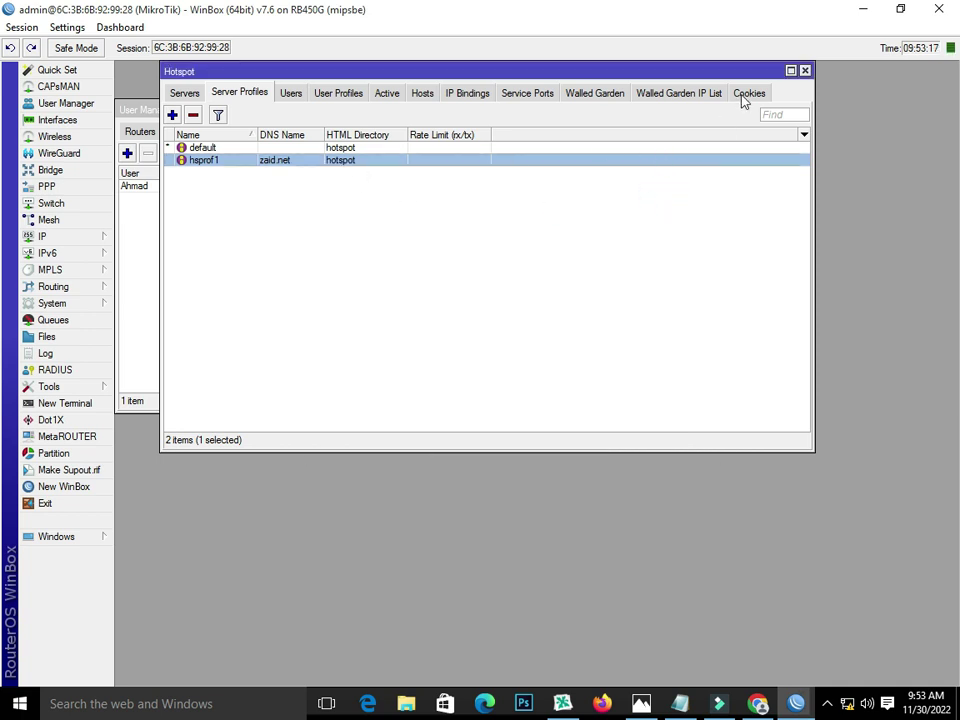
Close the Hotspot window, show the User Manager routers, and try to load zahid.net in Chrome
{"action": "left_click", "coordinate": [805, 72]}
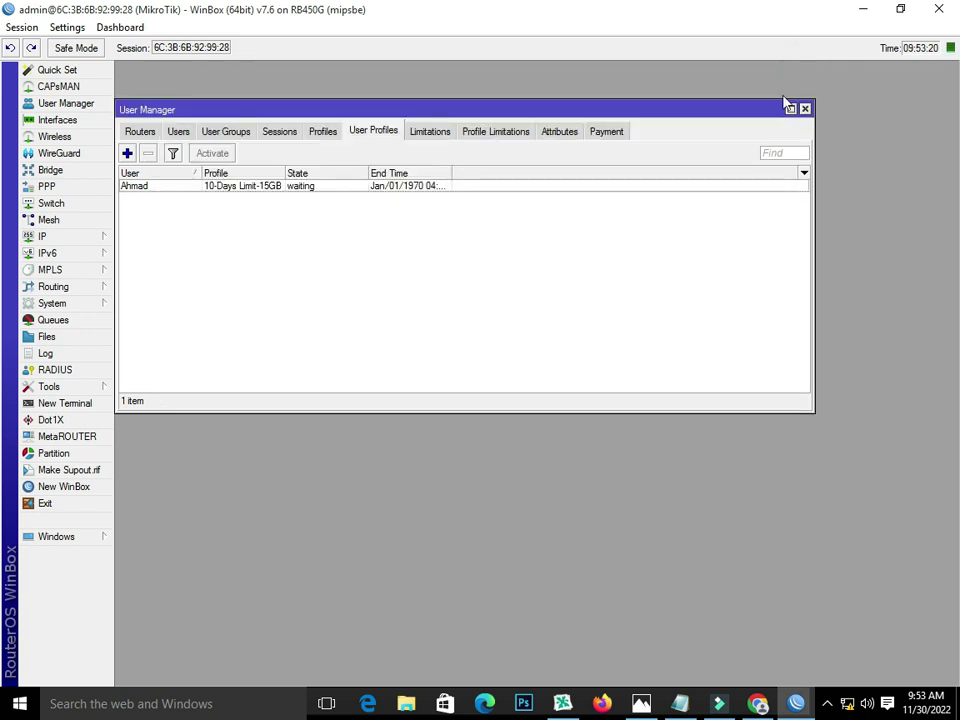
{"action": "left_click", "coordinate": [136, 134]}
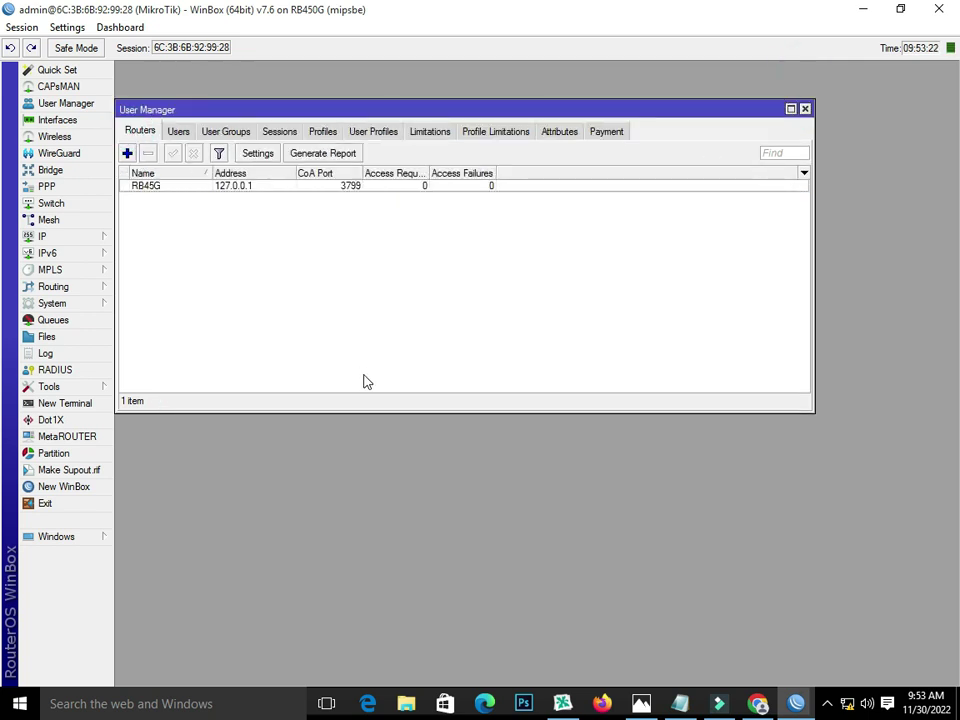
{"action": "left_click", "coordinate": [757, 703]}
{"action": "left_click", "coordinate": [226, 15]}
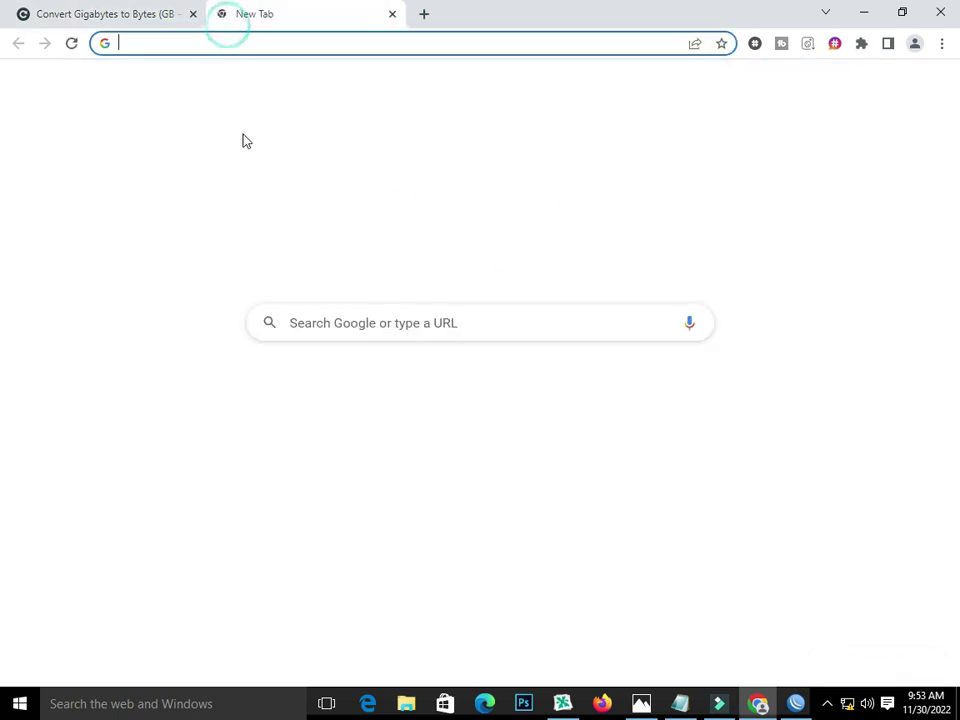
{"action": "type", "text": "zahid.net"}
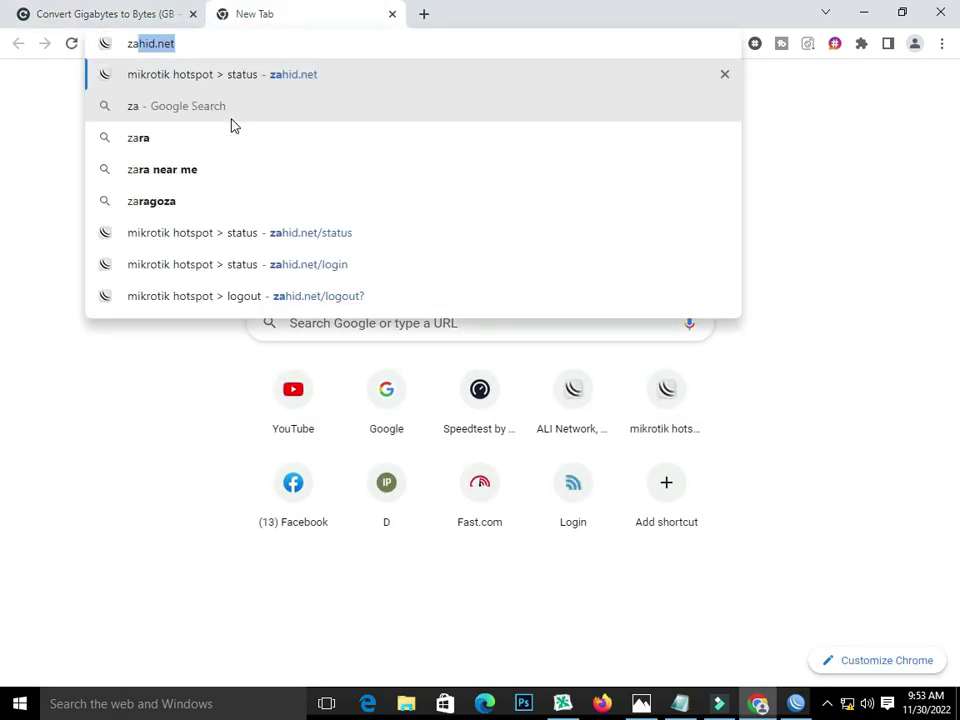
{"action": "left_click", "coordinate": [237, 78]}
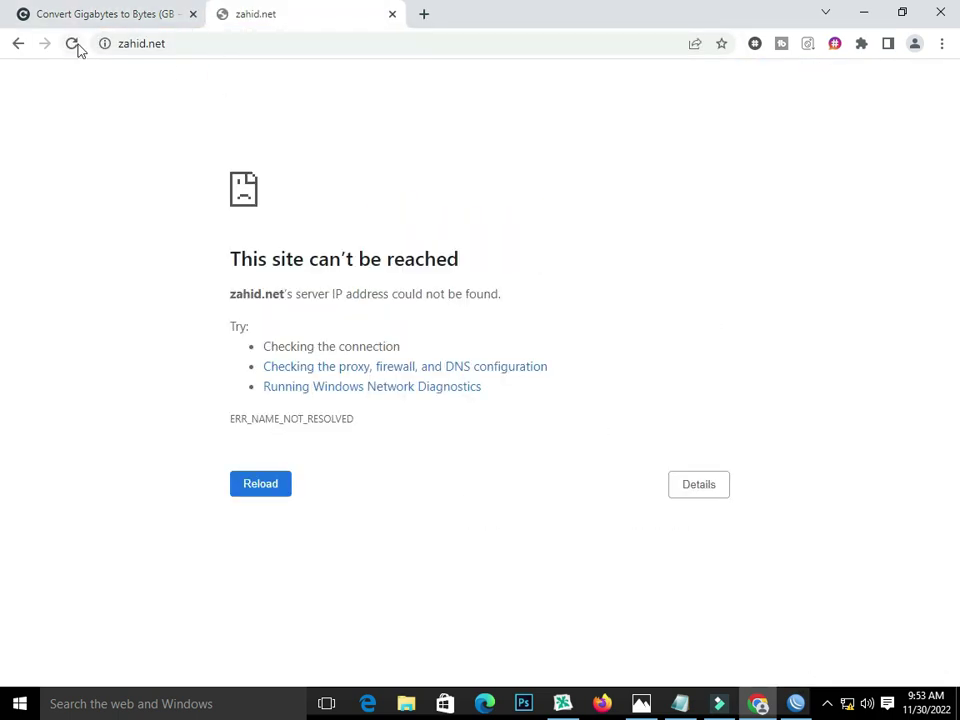
{"action": "left_click", "coordinate": [75, 45]}
{"action": "left_click", "coordinate": [71, 46]}
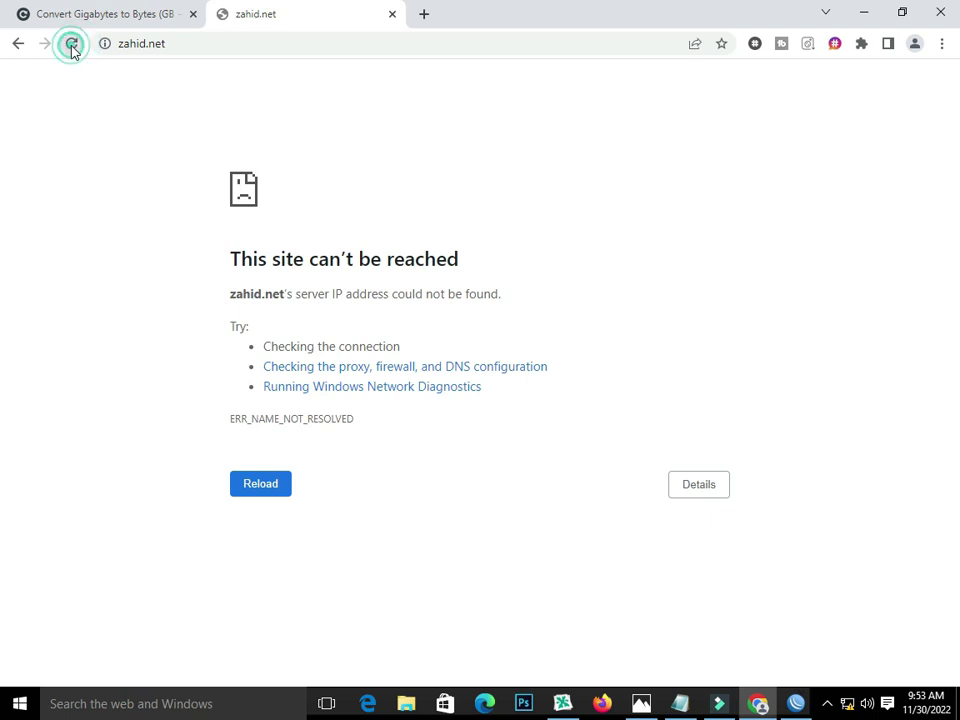
{"action": "left_click", "coordinate": [72, 48]}
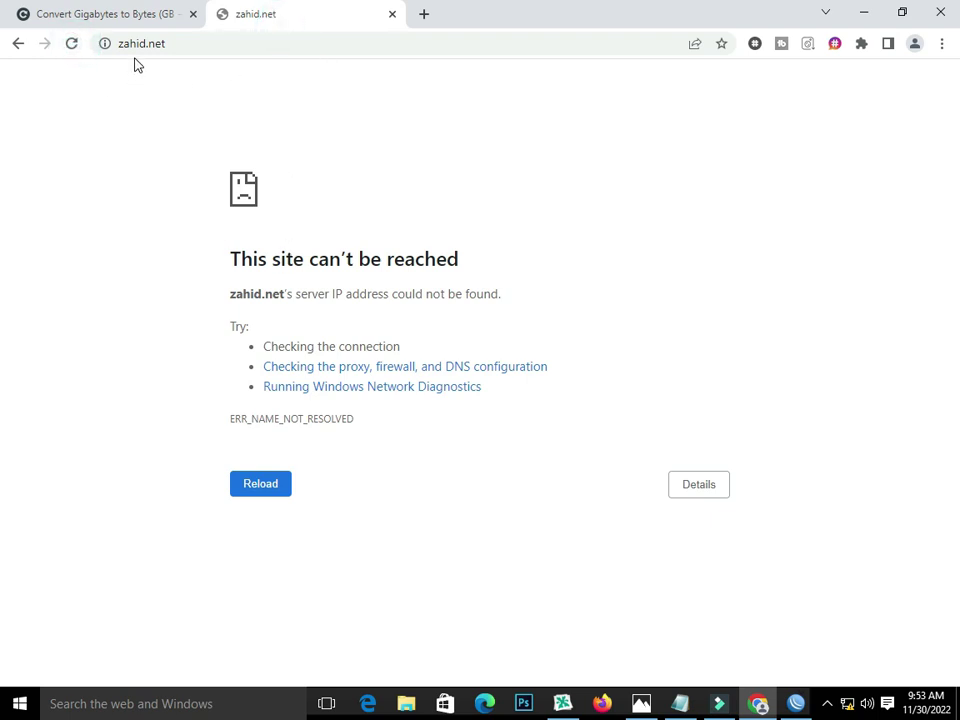
Open the Network and Sharing Center and check the Ethernet connection's status
{"action": "right_click", "coordinate": [849, 702]}
{"action": "left_click", "coordinate": [847, 691]}
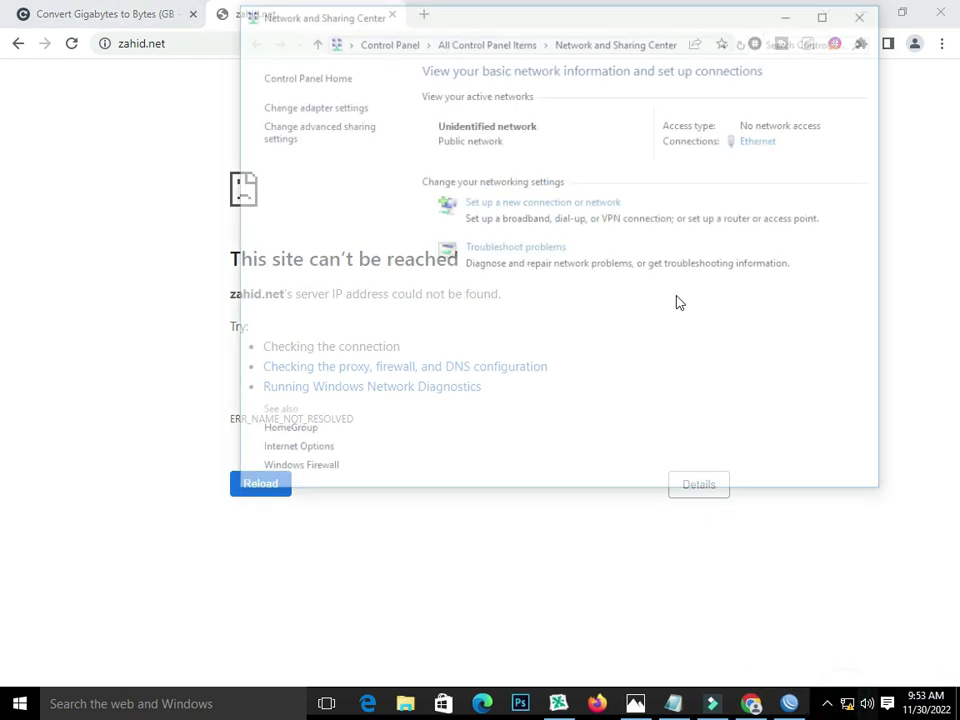
{"action": "left_click", "coordinate": [776, 142]}
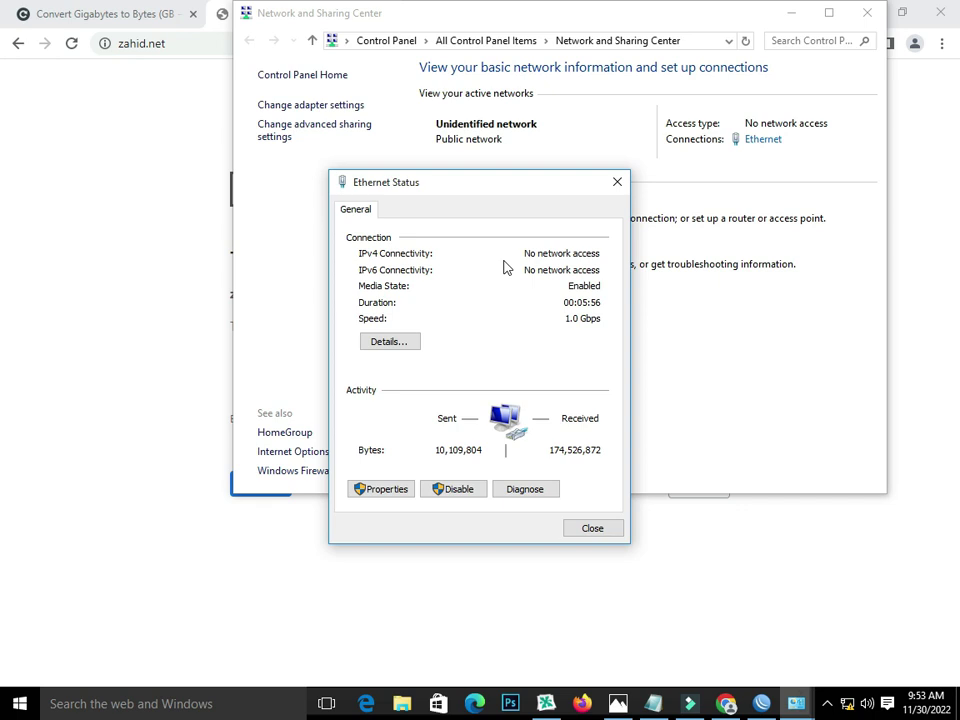
{"action": "left_click", "coordinate": [380, 490]}
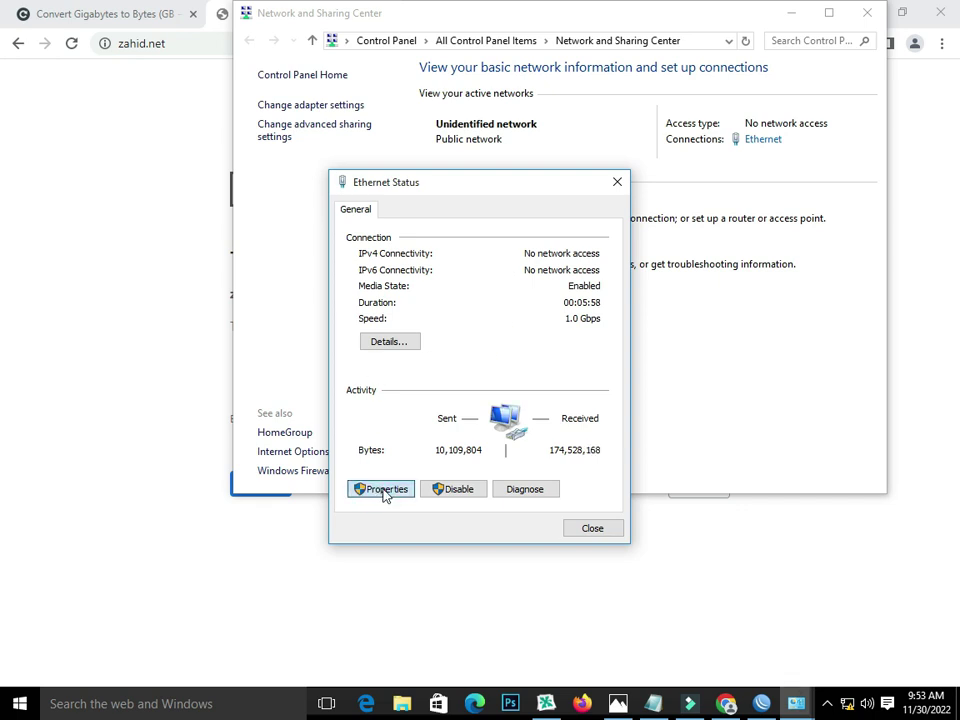
{"action": "left_click", "coordinate": [603, 527]}
Disable and re-enable the Ethernet adapter in the computer's network connections
{"action": "left_click", "coordinate": [341, 106]}
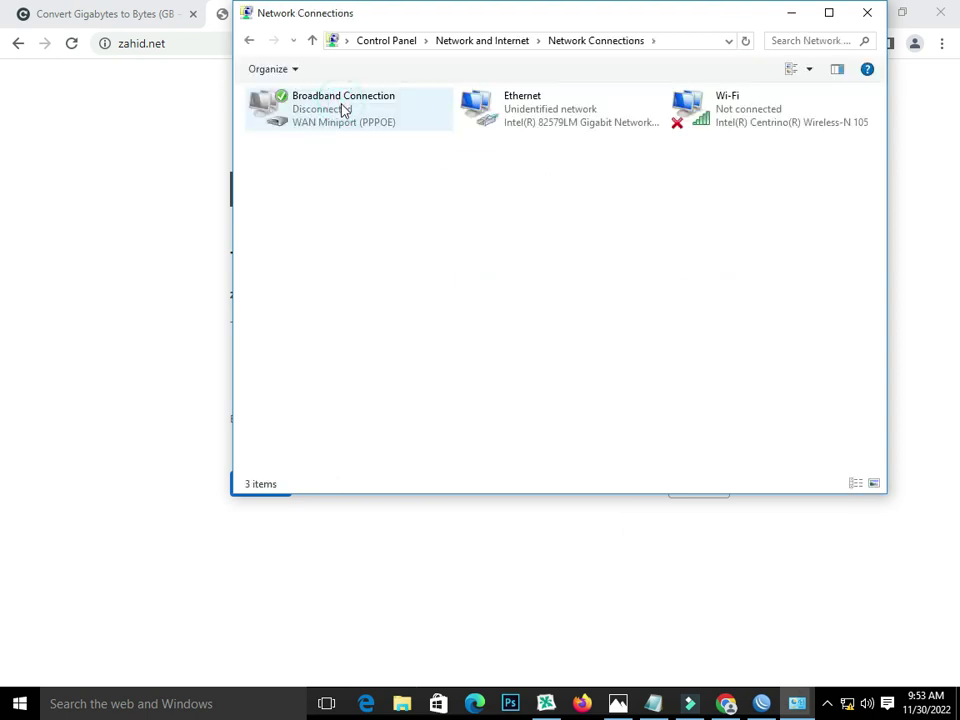
{"action": "right_click", "coordinate": [521, 116]}
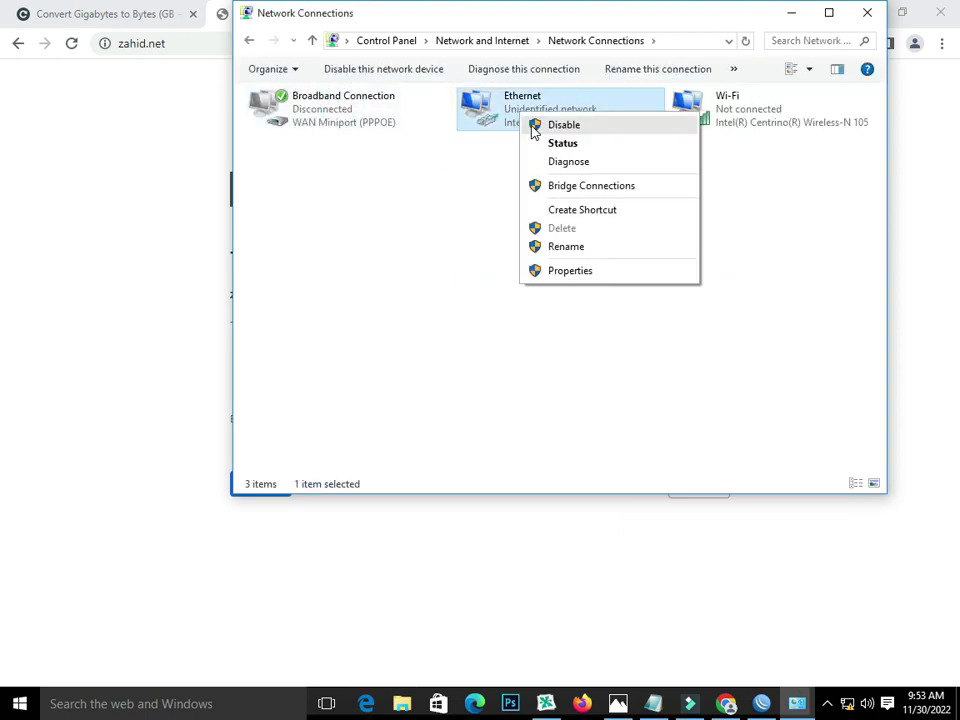
{"action": "left_click", "coordinate": [531, 124]}
{"action": "right_click", "coordinate": [503, 115]}
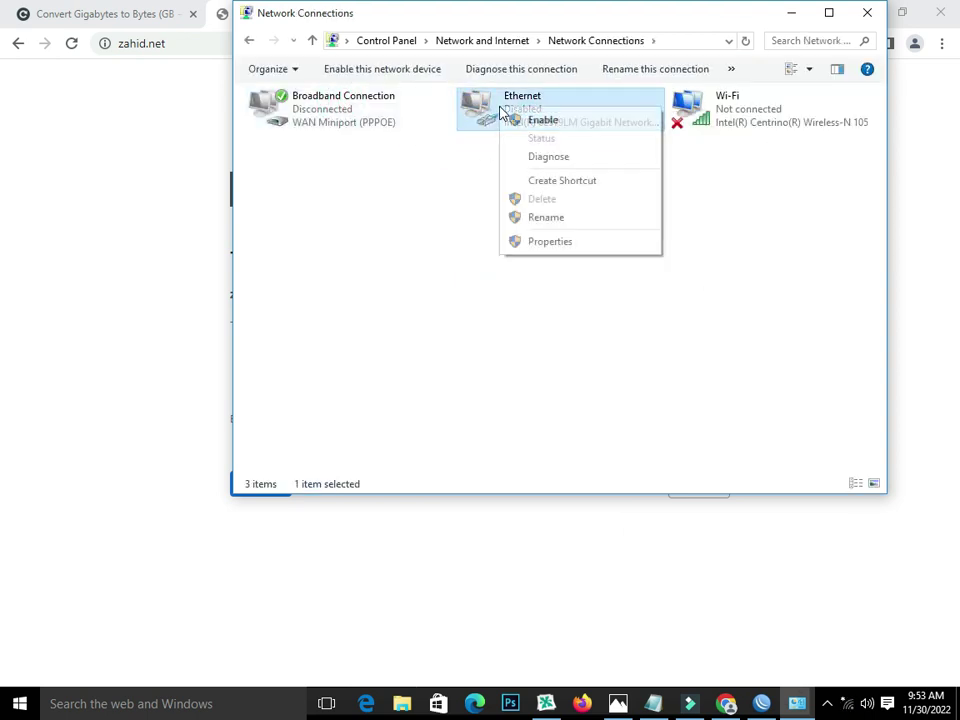
{"action": "left_click", "coordinate": [512, 118]}
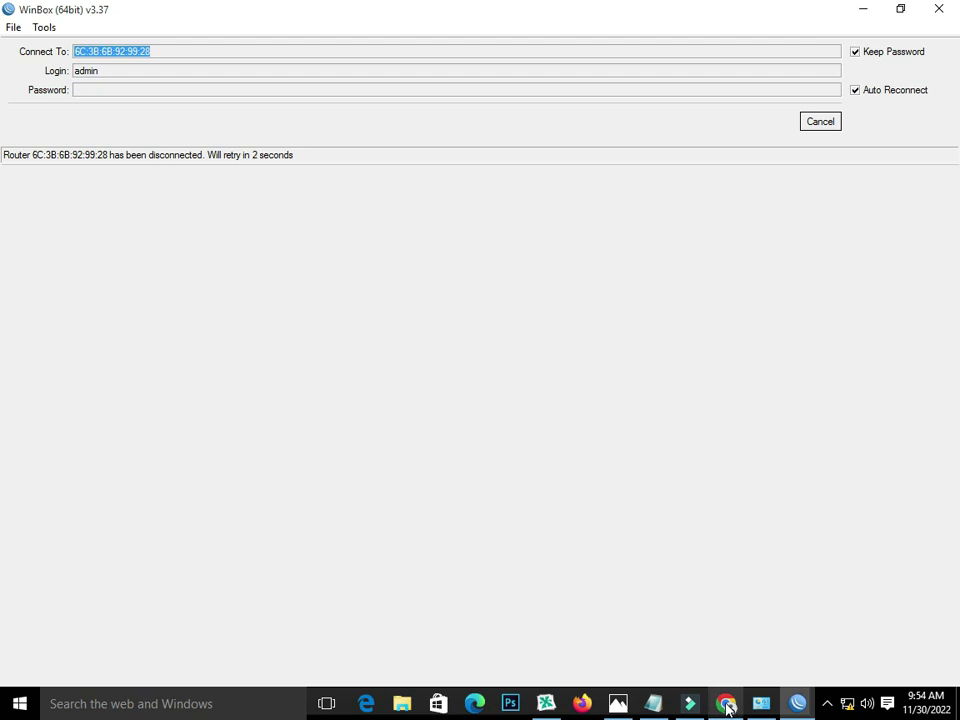
Switch to Chrome, close the Firefox network login window, and reload zahid.net
{"action": "mouse_move", "coordinate": [727, 705]}
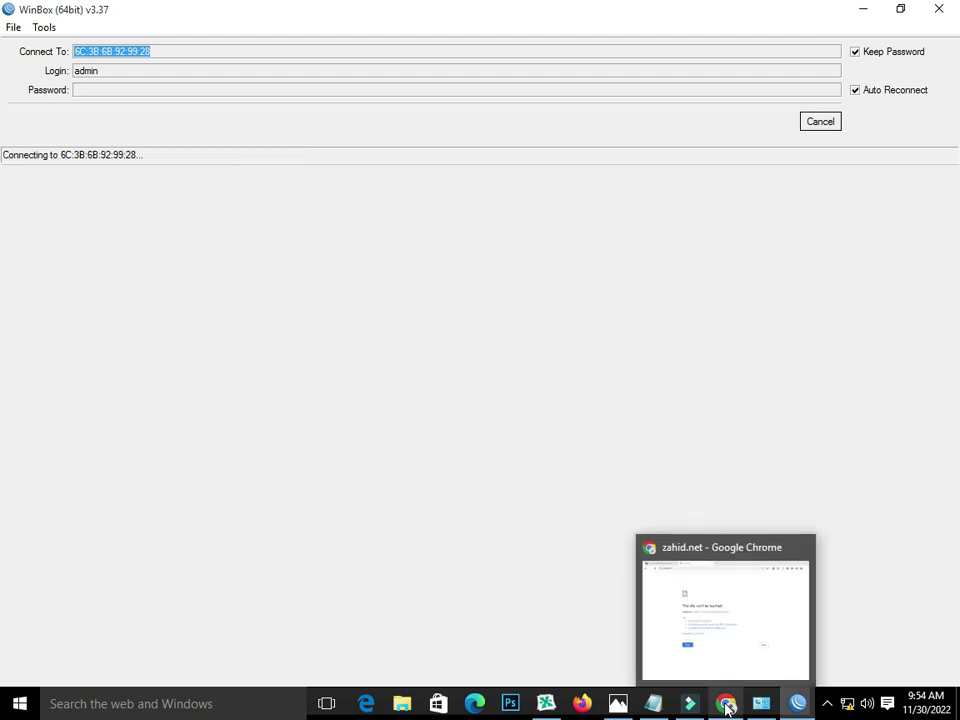
{"action": "left_click", "coordinate": [727, 705]}
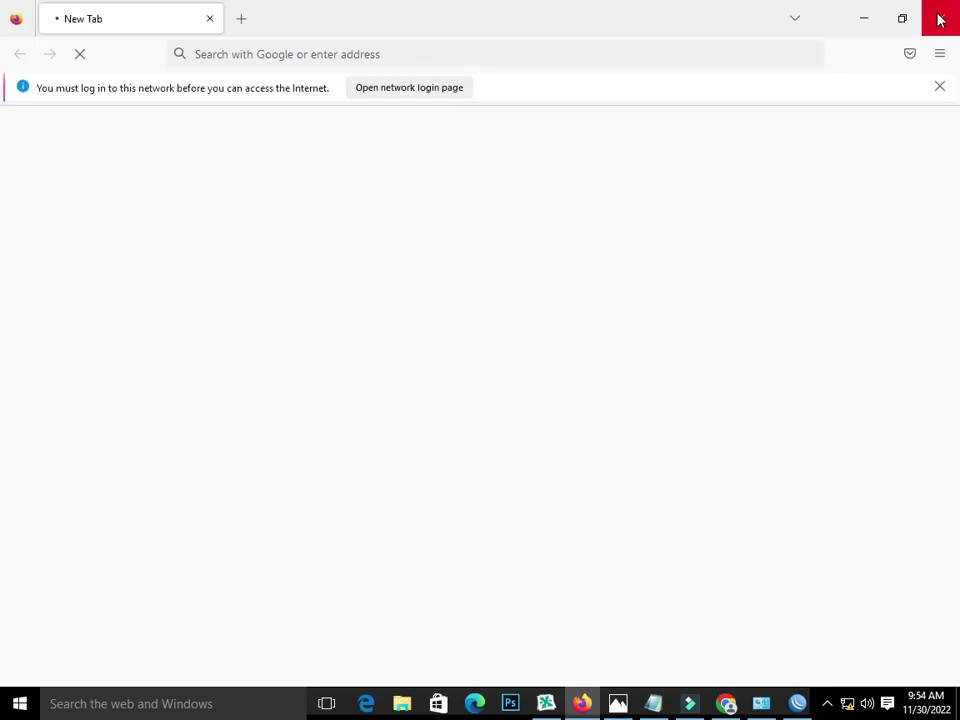
{"action": "left_click", "coordinate": [938, 14]}
{"action": "left_click", "coordinate": [71, 44]}
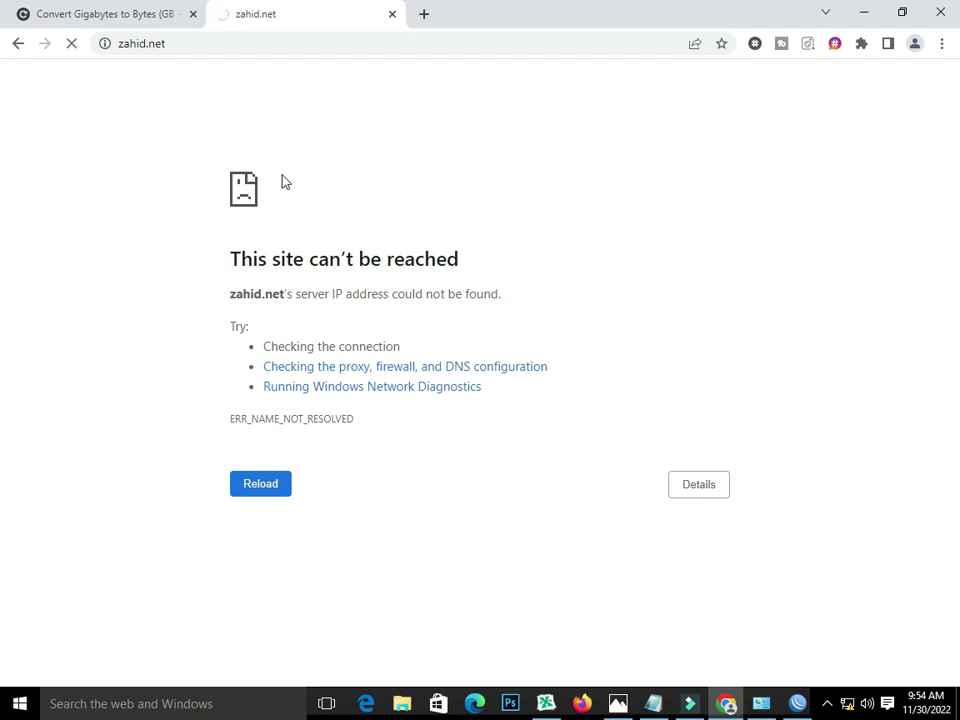
Dismiss the password-change prompt in WinBox, reload zahid.net in Chrome once more, and return to WinBox
{"action": "left_click", "coordinate": [726, 706]}
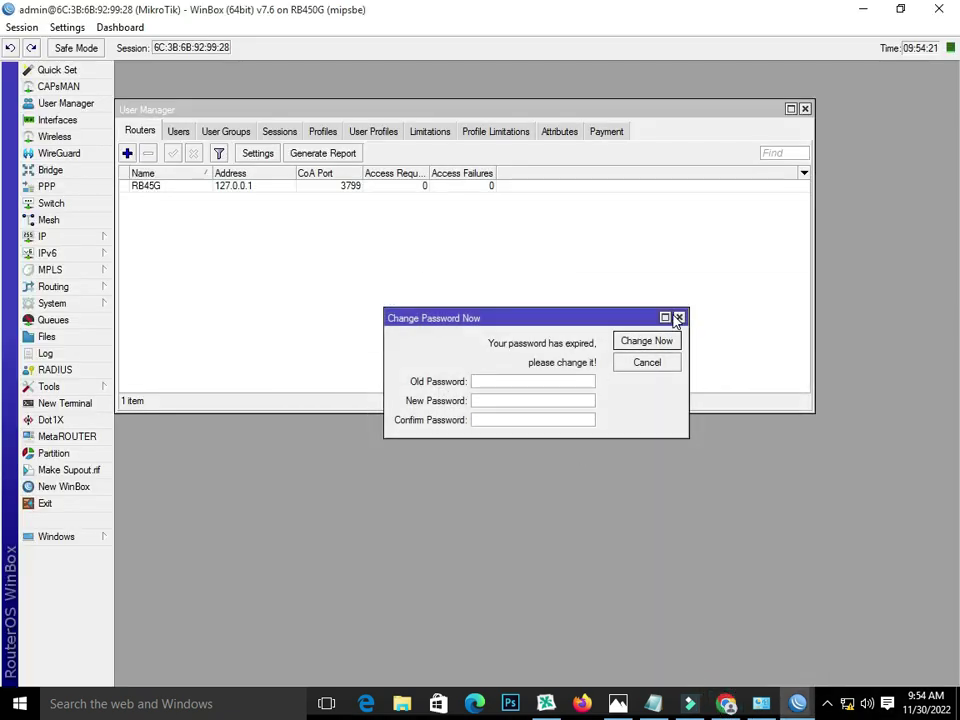
{"action": "left_click", "coordinate": [678, 318]}
{"action": "left_click", "coordinate": [726, 704]}
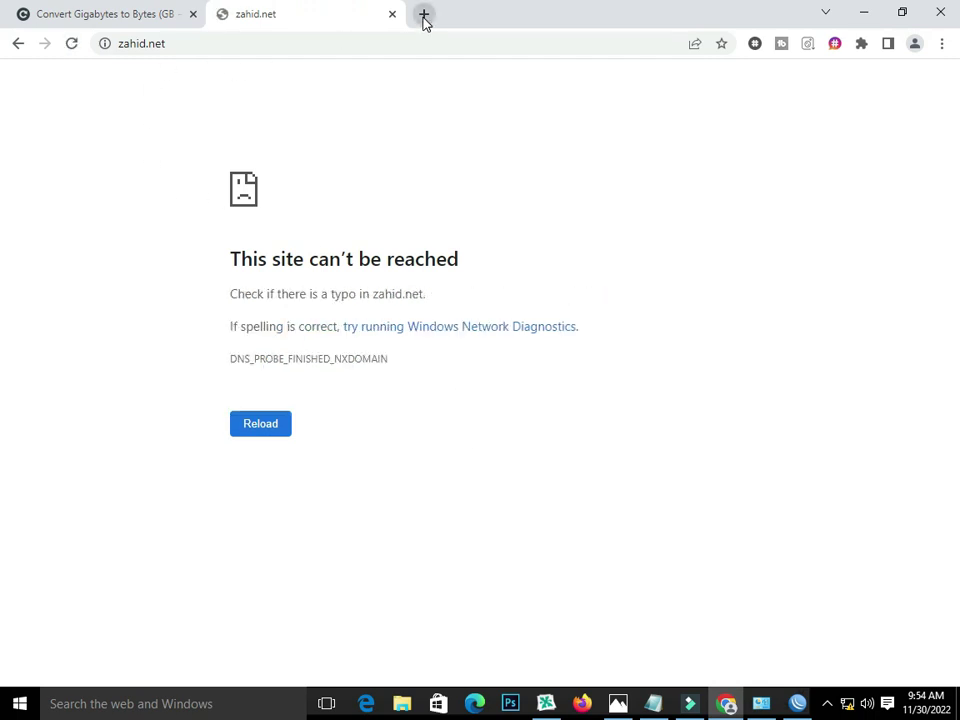
{"action": "left_click", "coordinate": [72, 44]}
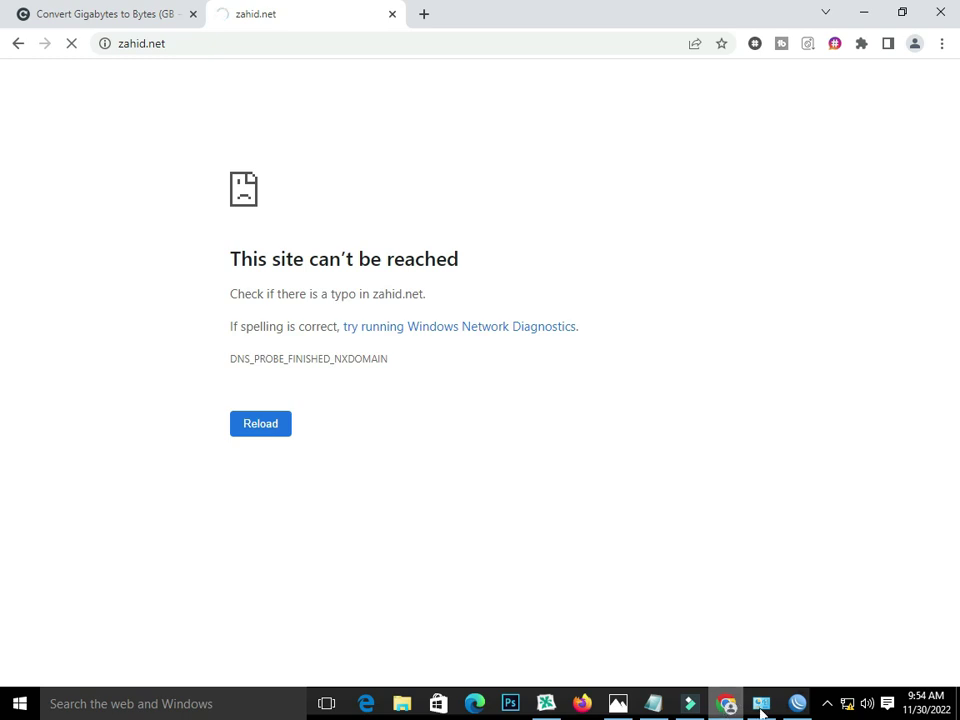
{"action": "left_click", "coordinate": [797, 704]}
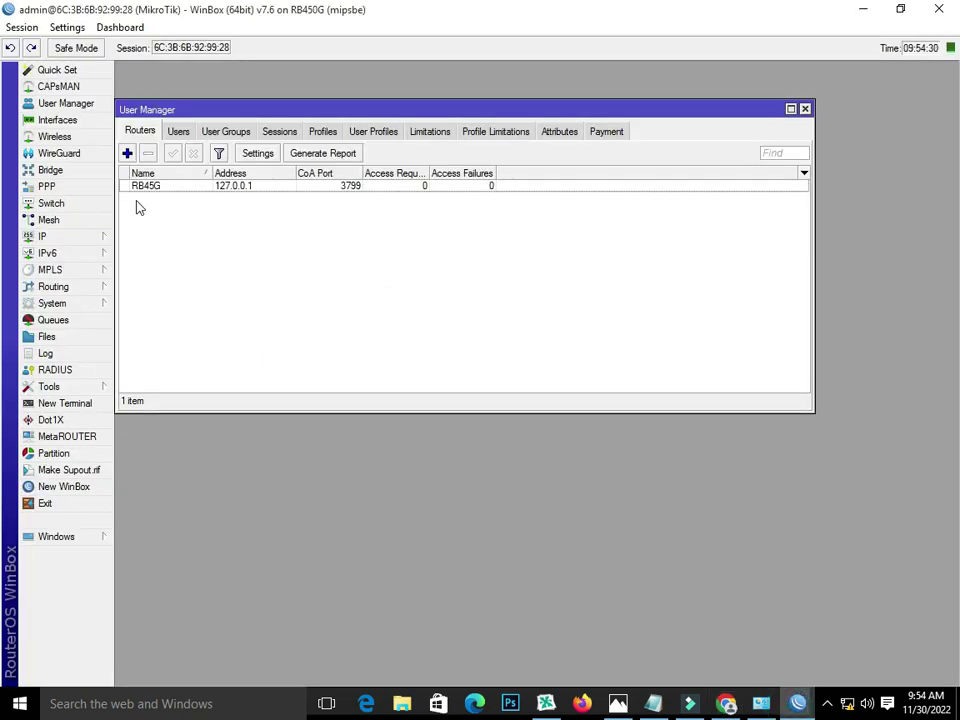
Set the DNS name of the hotspot server profile hsprof1 to zahid.net and apply the change
{"action": "left_click", "coordinate": [90, 236]}
{"action": "left_click", "coordinate": [166, 372]}
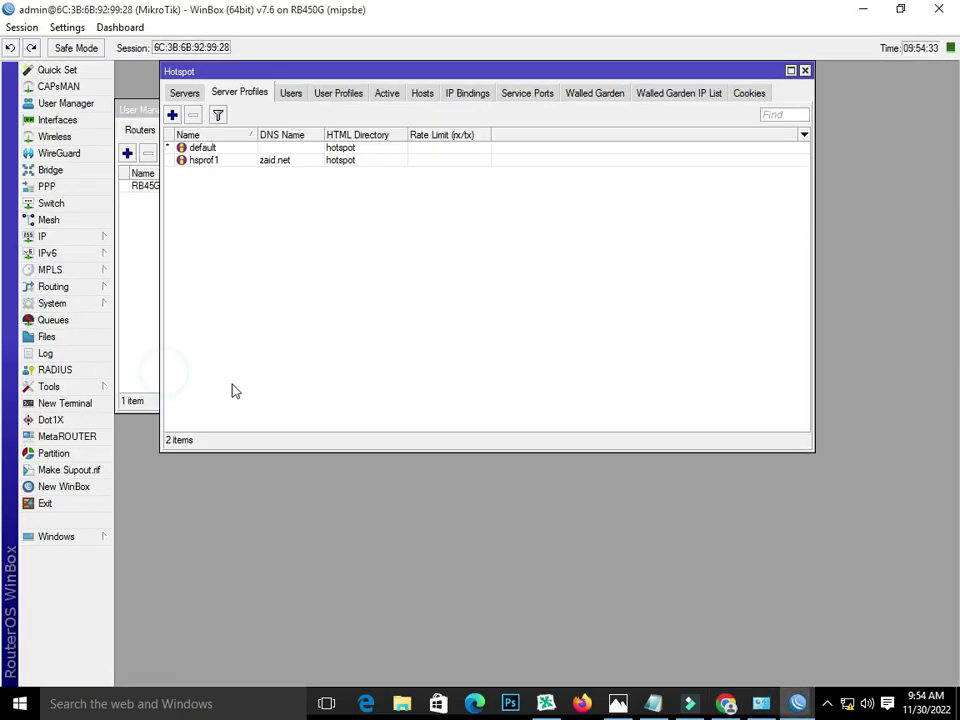
{"action": "double_click", "coordinate": [257, 162]}
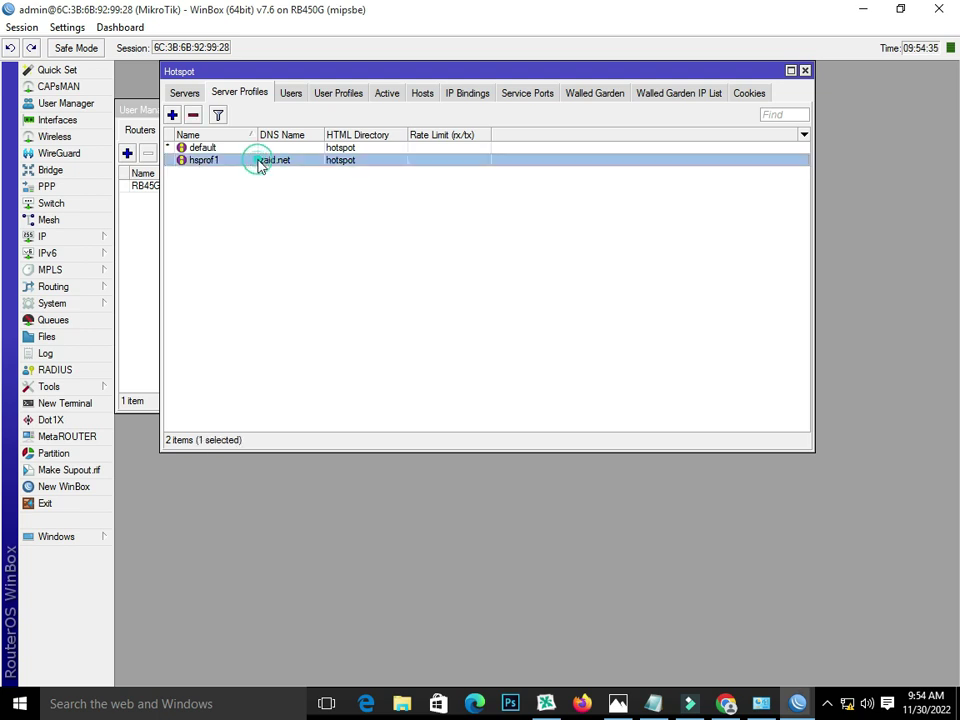
{"action": "left_click", "coordinate": [366, 196]}
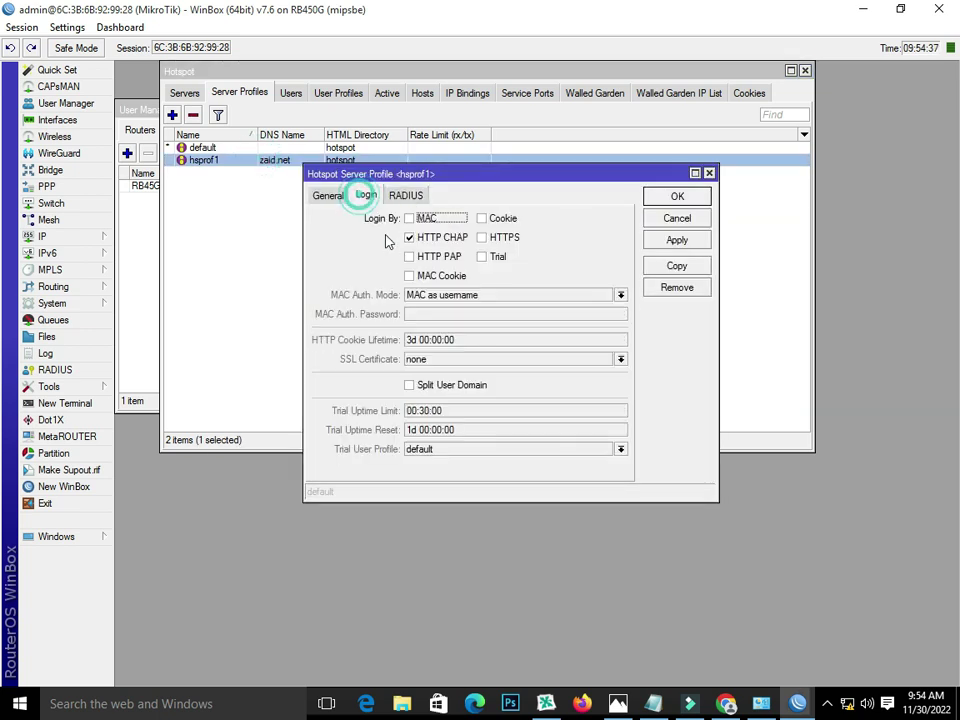
{"action": "left_click", "coordinate": [330, 195]}
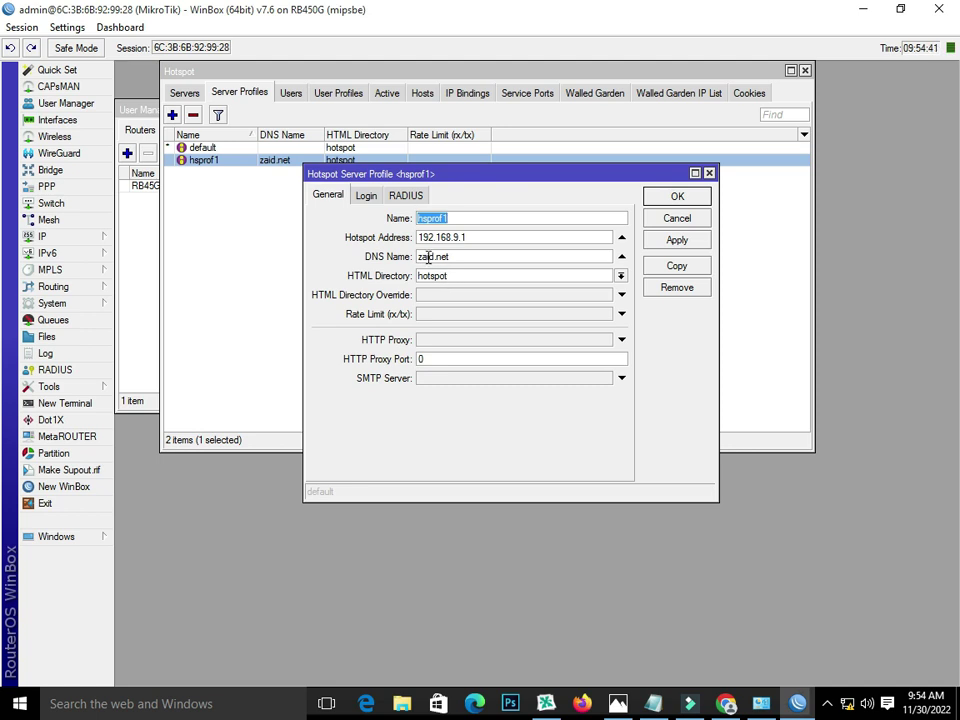
{"action": "left_click", "coordinate": [428, 257]}
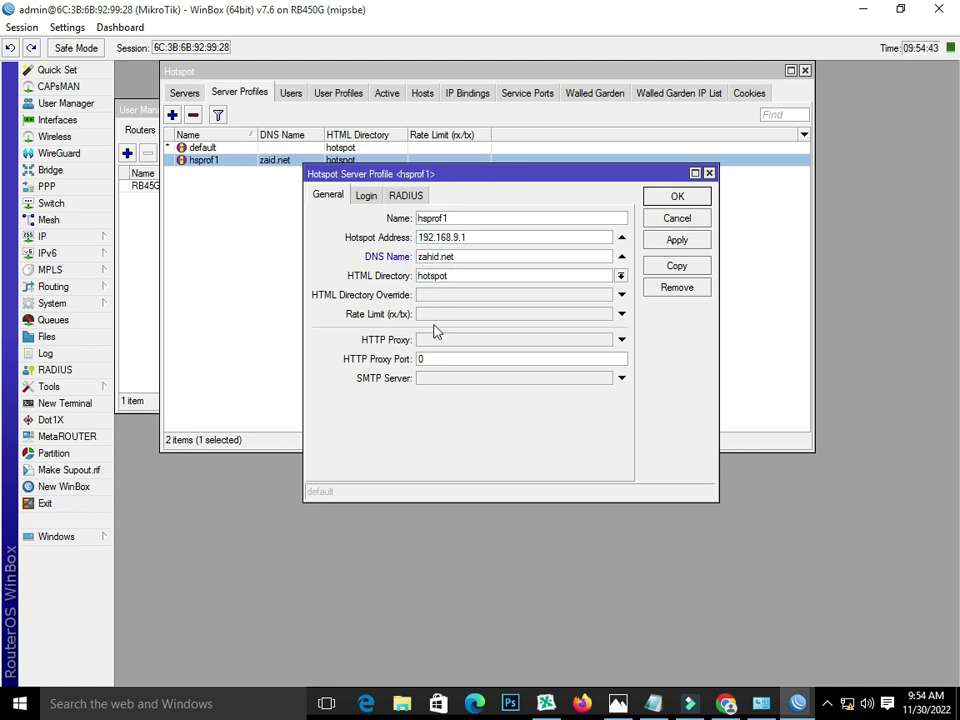
{"action": "left_click", "coordinate": [674, 239]}
{"action": "left_click", "coordinate": [672, 198]}
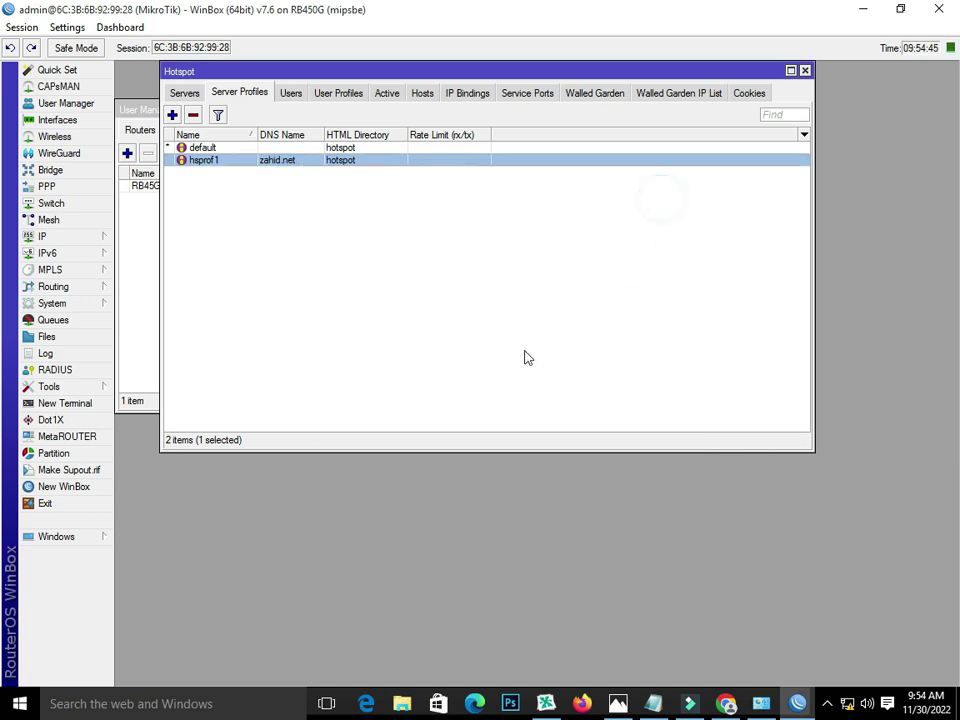
Switch to Chrome, reload zahid.net, and activate the username field of the hotspot login page
{"action": "left_click", "coordinate": [726, 703]}
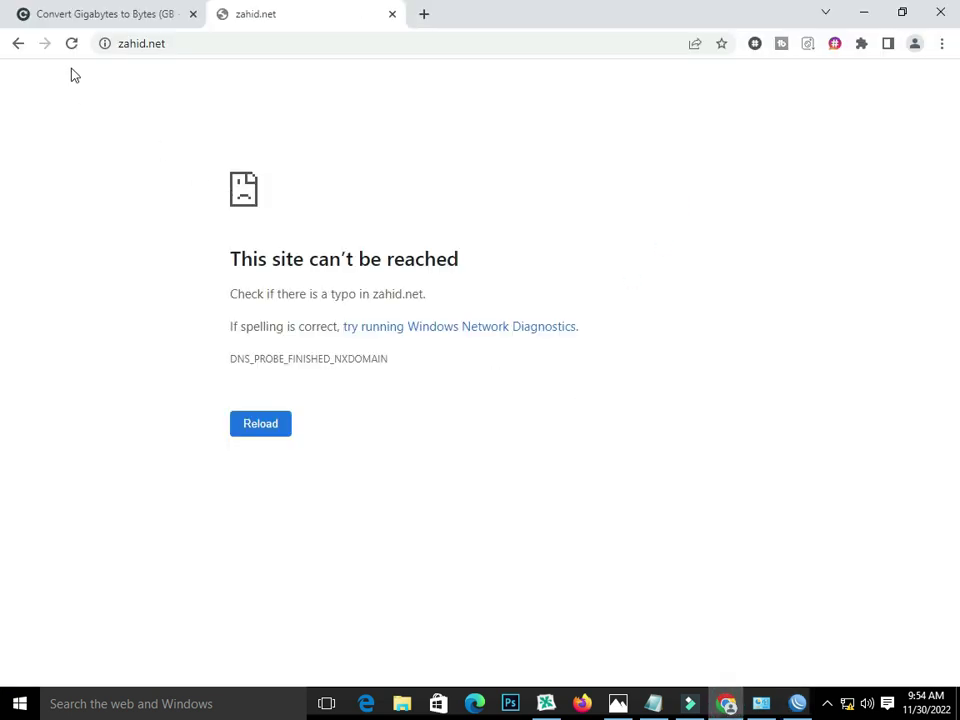
{"action": "left_click", "coordinate": [70, 43]}
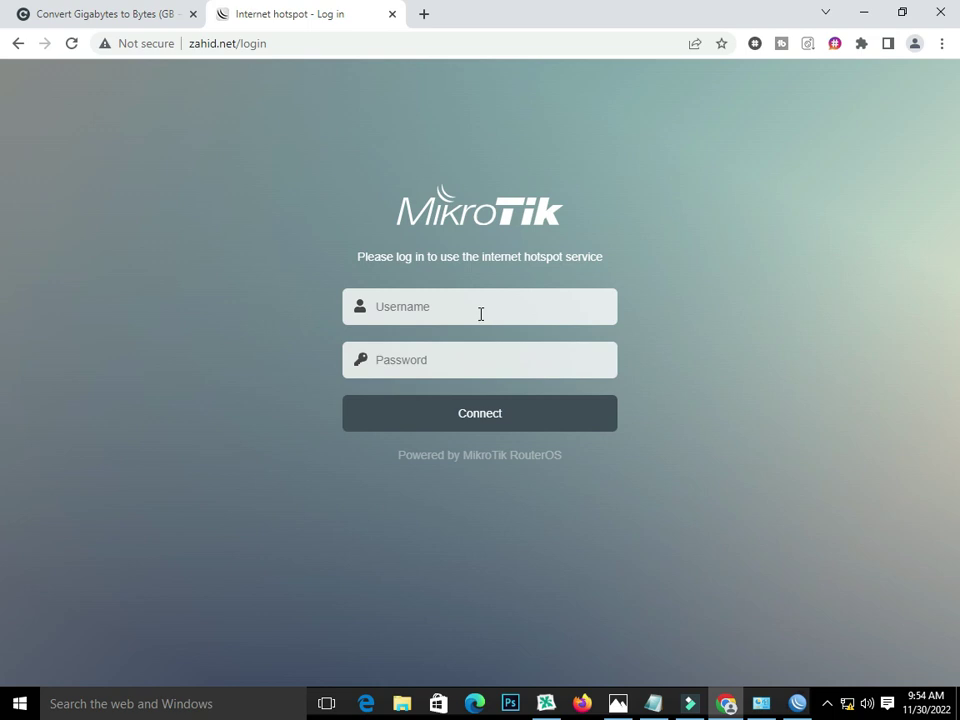
{"action": "left_click", "coordinate": [480, 314]}
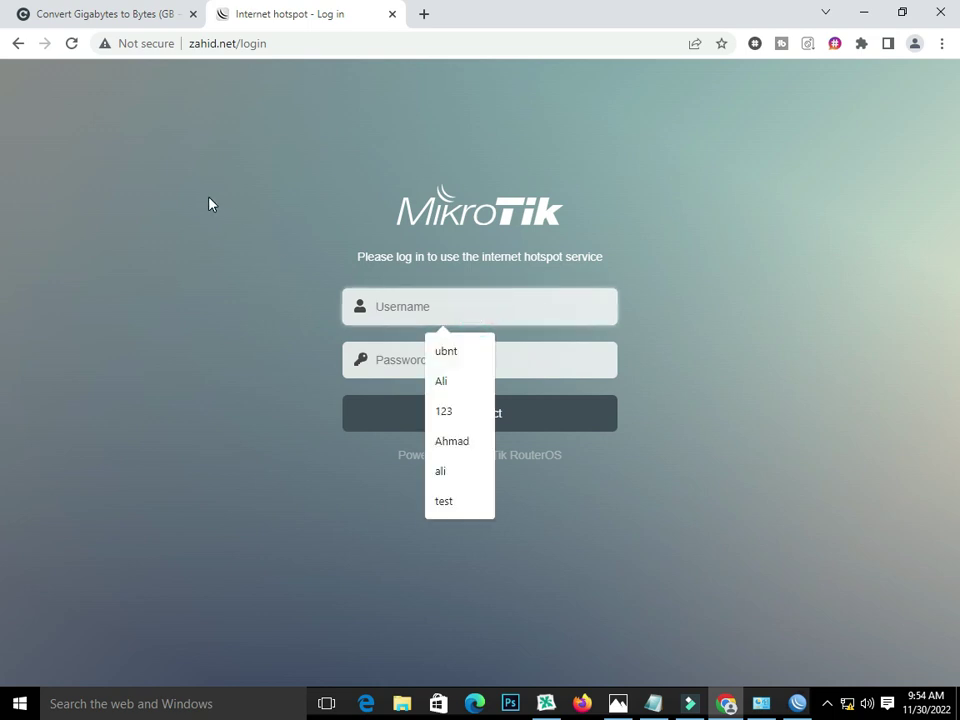
Return to WinBox, close the Hotspot window, open the existing User Manager user and copy its username
{"action": "left_click", "coordinate": [797, 703]}
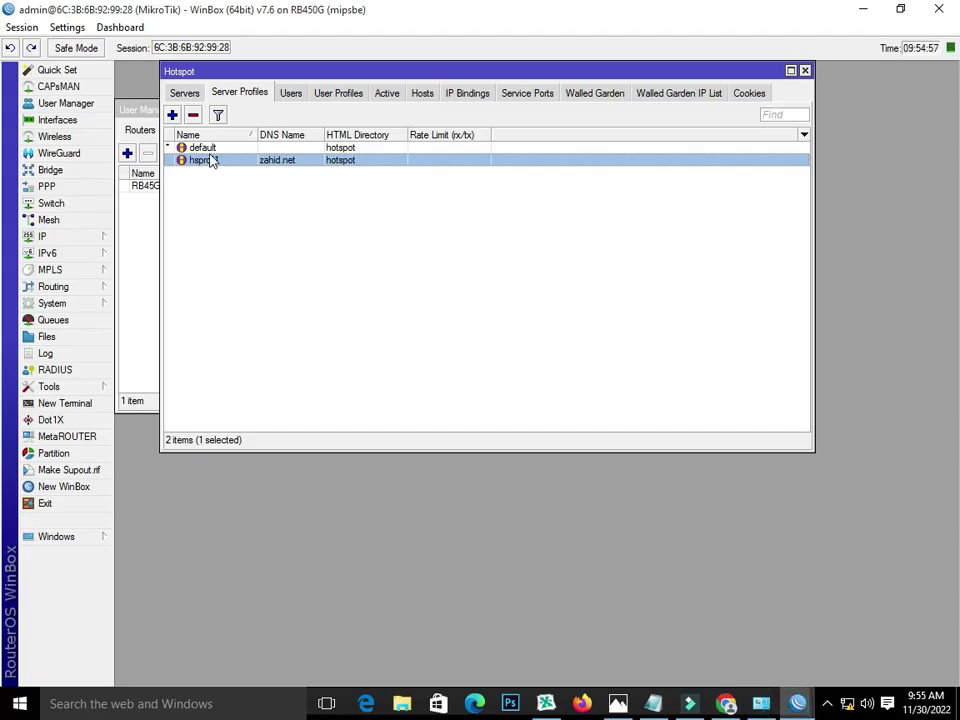
{"action": "left_click", "coordinate": [805, 70]}
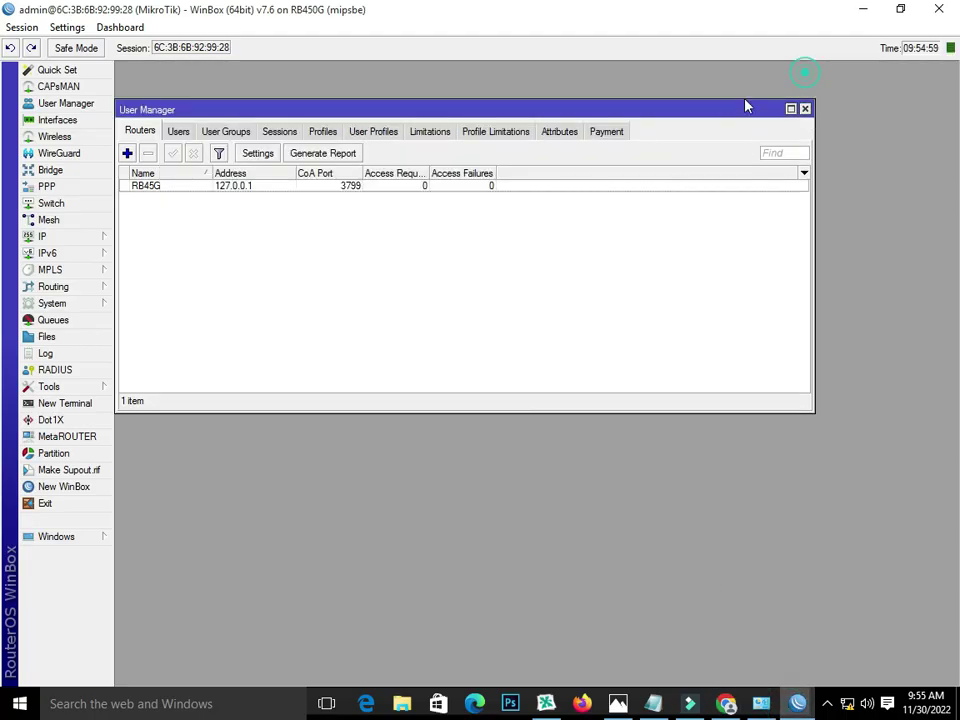
{"action": "left_click", "coordinate": [180, 132]}
{"action": "left_click", "coordinate": [182, 190]}
{"action": "double_click", "coordinate": [182, 190]}
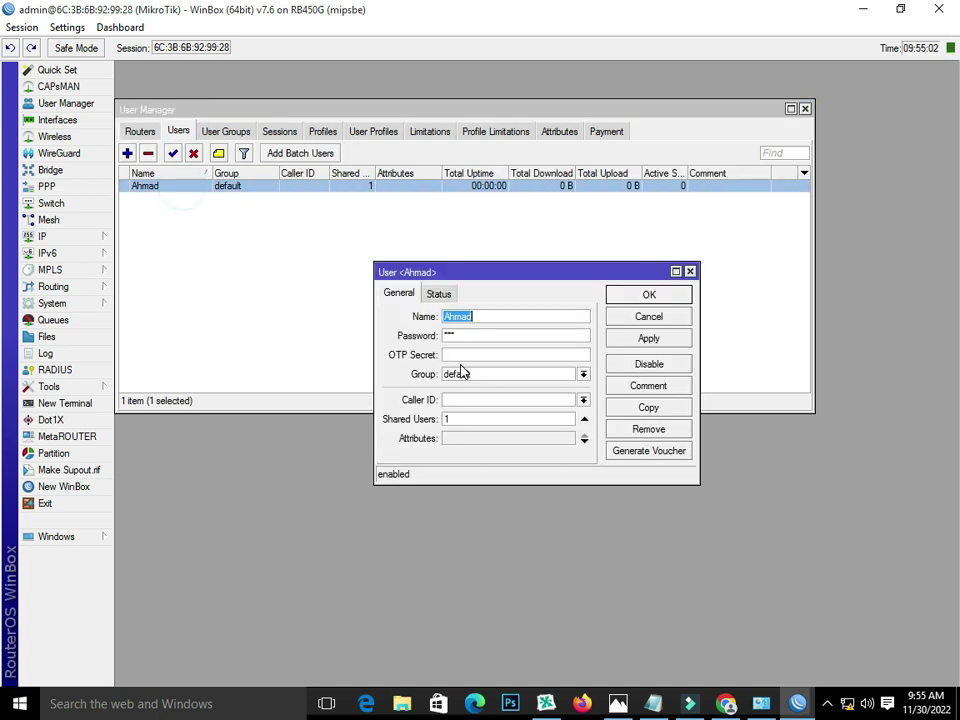
{"action": "right_click", "coordinate": [488, 316]}
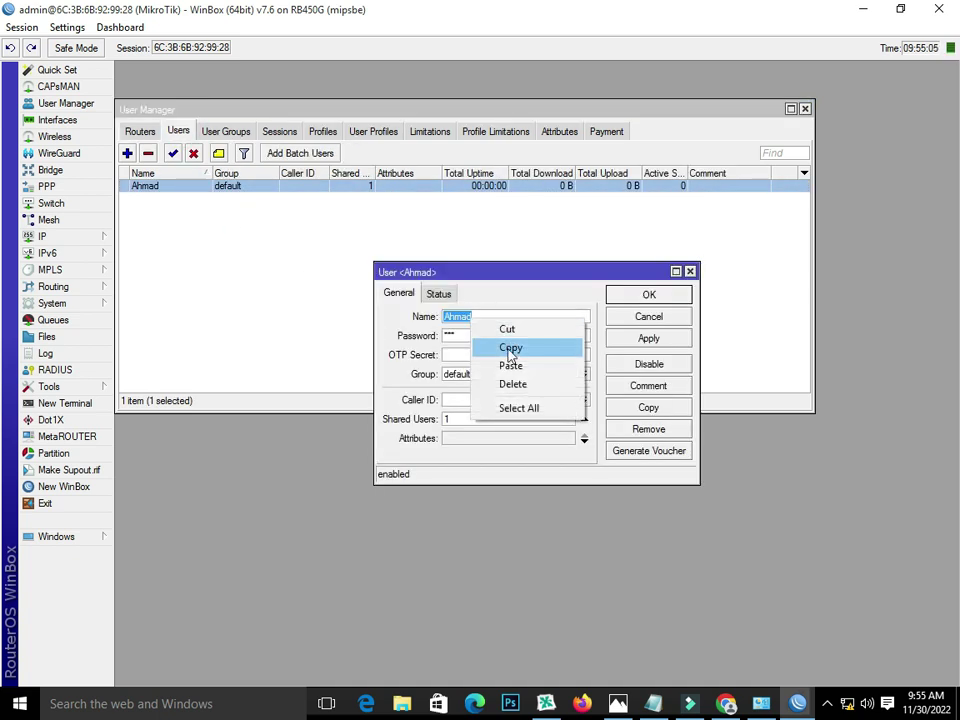
{"action": "left_click", "coordinate": [566, 347]}
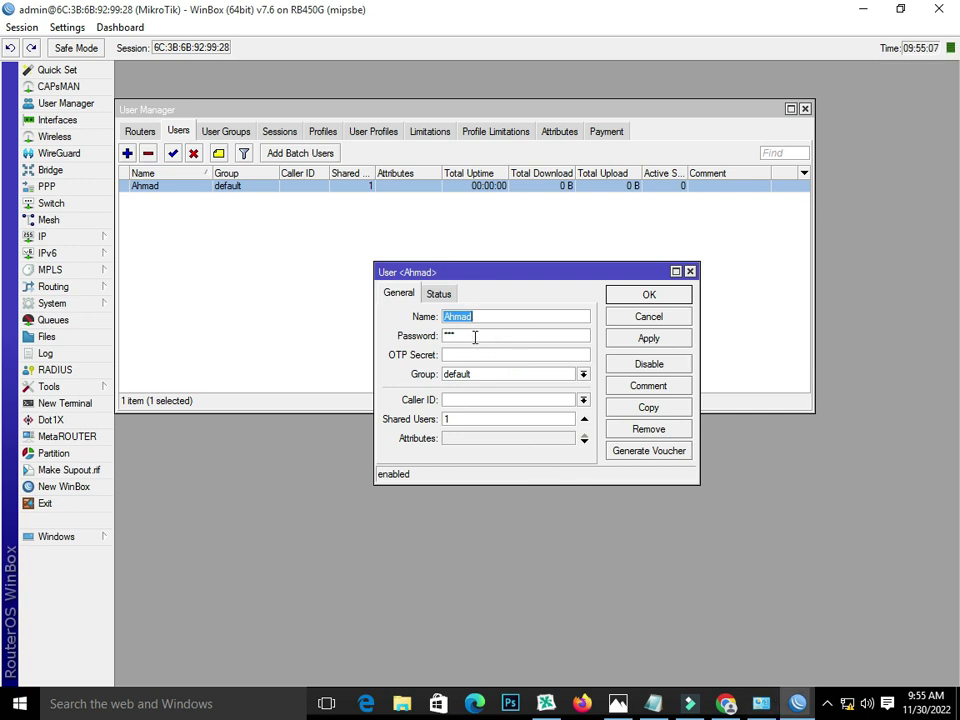
In Chrome, try to log in to the hotspot with the copied username and the user's password
{"action": "left_click", "coordinate": [726, 704]}
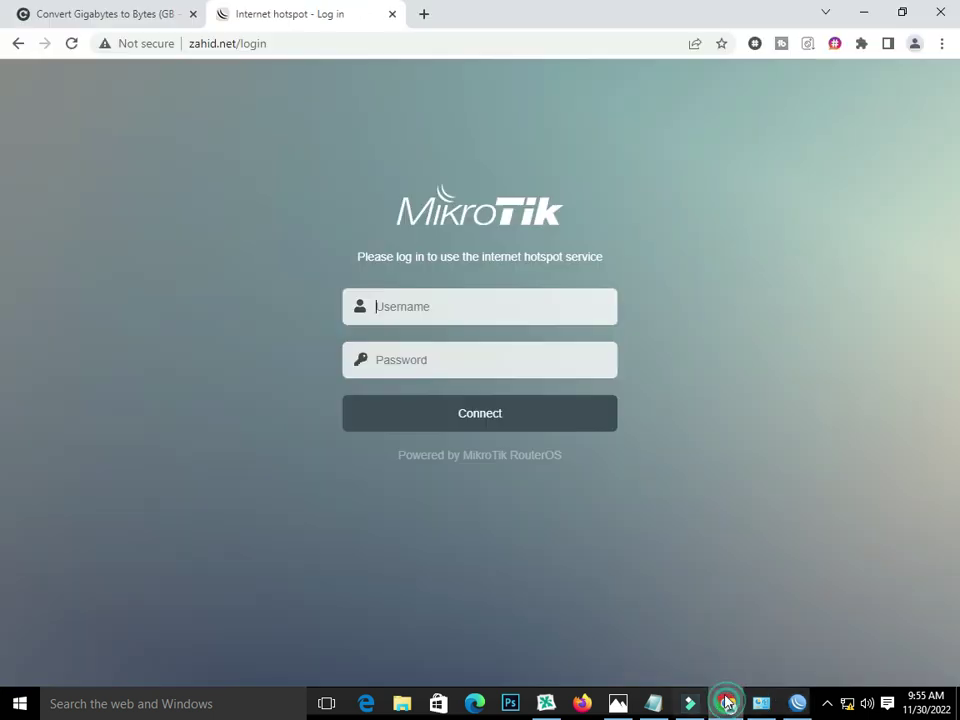
{"action": "right_click", "coordinate": [464, 303]}
{"action": "left_click", "coordinate": [506, 400]}
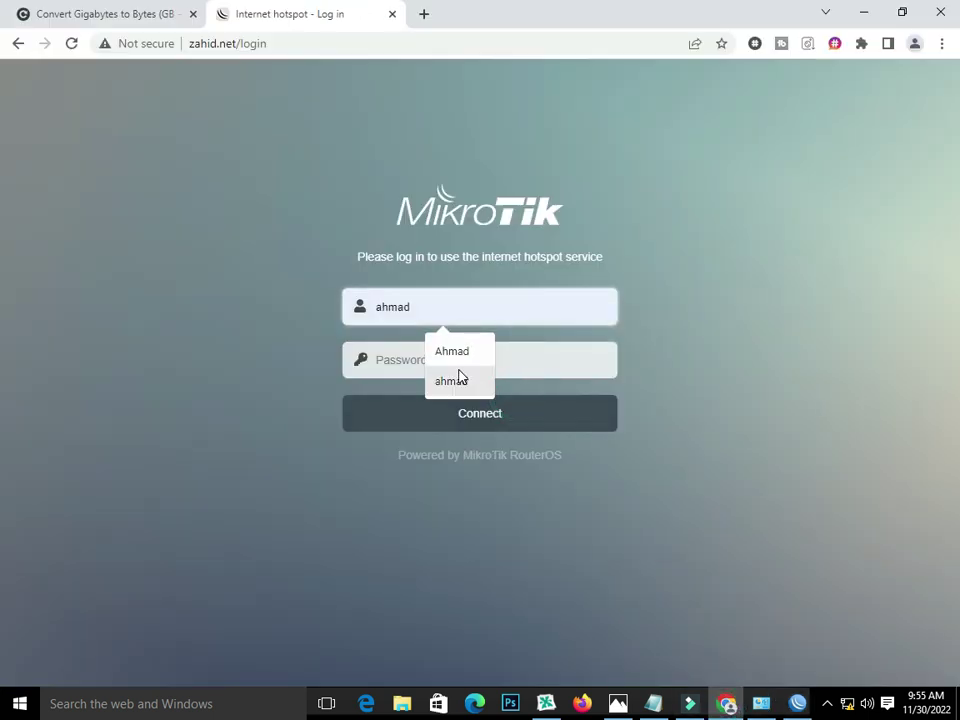
{"action": "left_click", "coordinate": [401, 358]}
{"action": "type", "text": "•"}
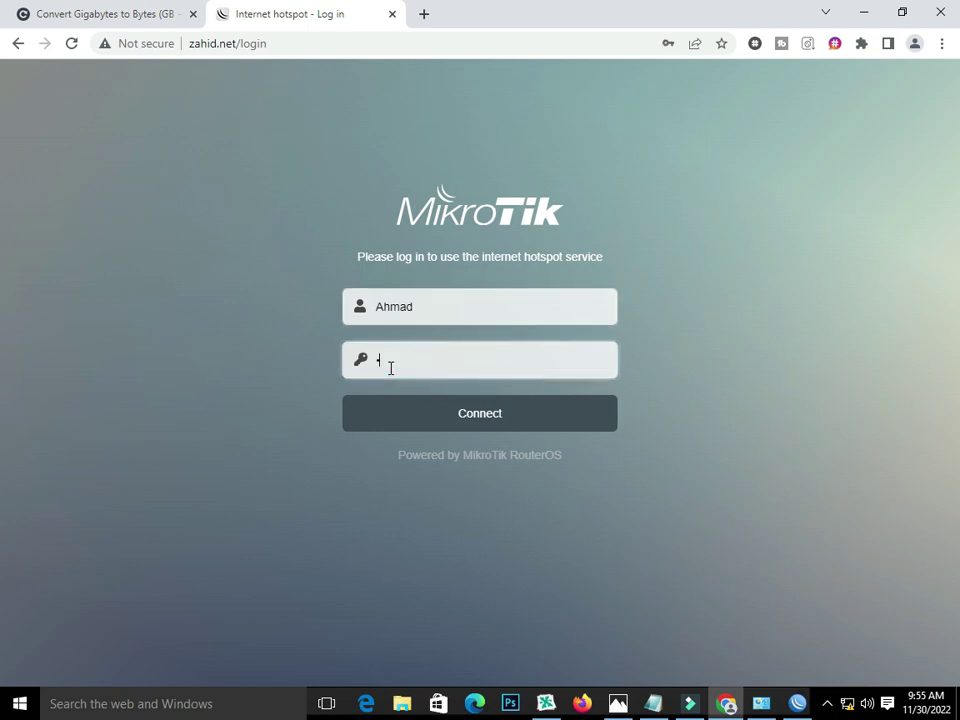
{"action": "left_click", "coordinate": [449, 421]}
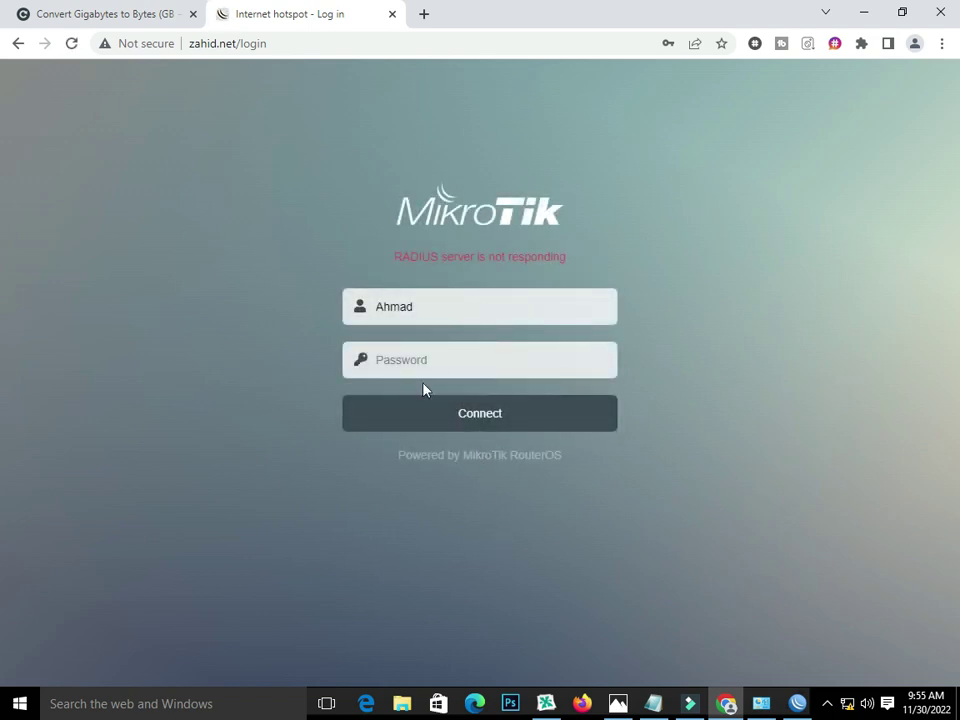
Switch back to WinBox, re-enter the User Manager user's password, and save the user
{"action": "double_click", "coordinate": [431, 309]}
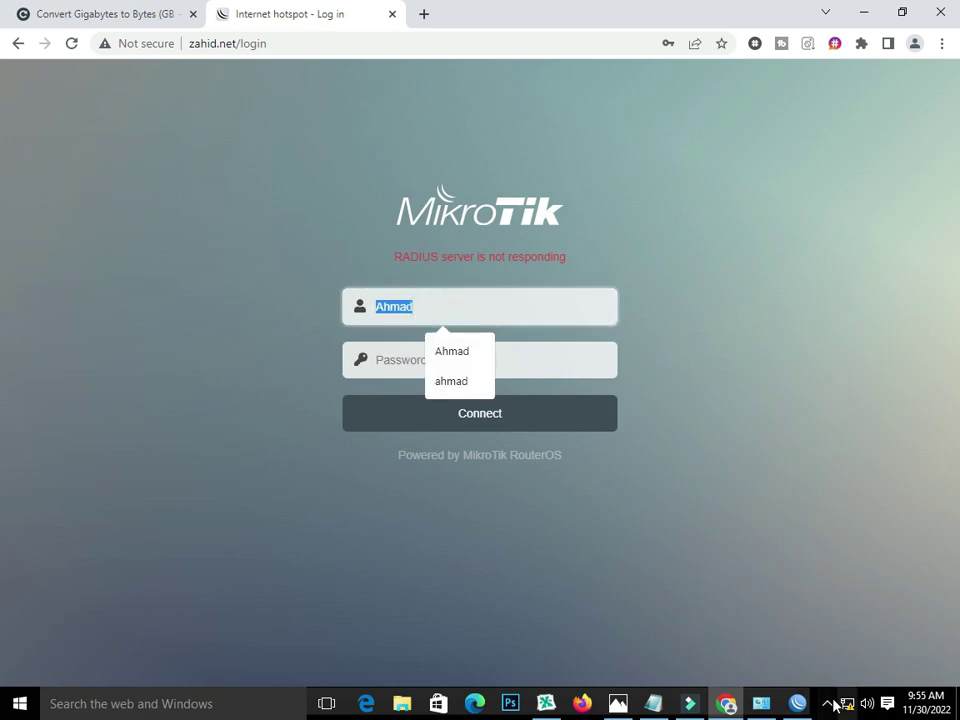
{"action": "left_click", "coordinate": [796, 705]}
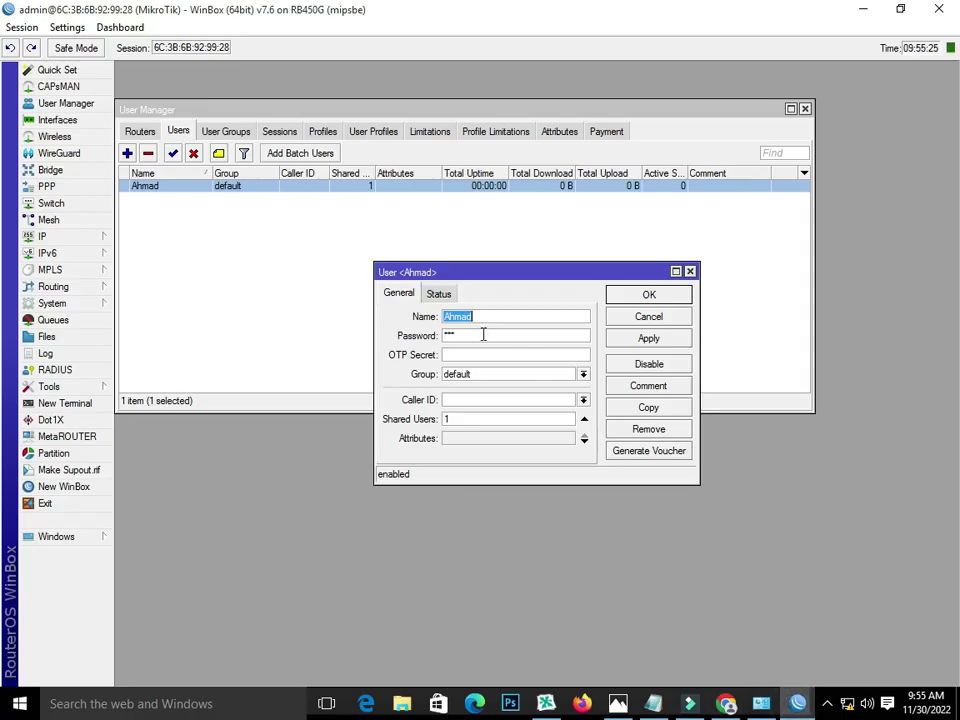
{"action": "key", "text": "Tab"}
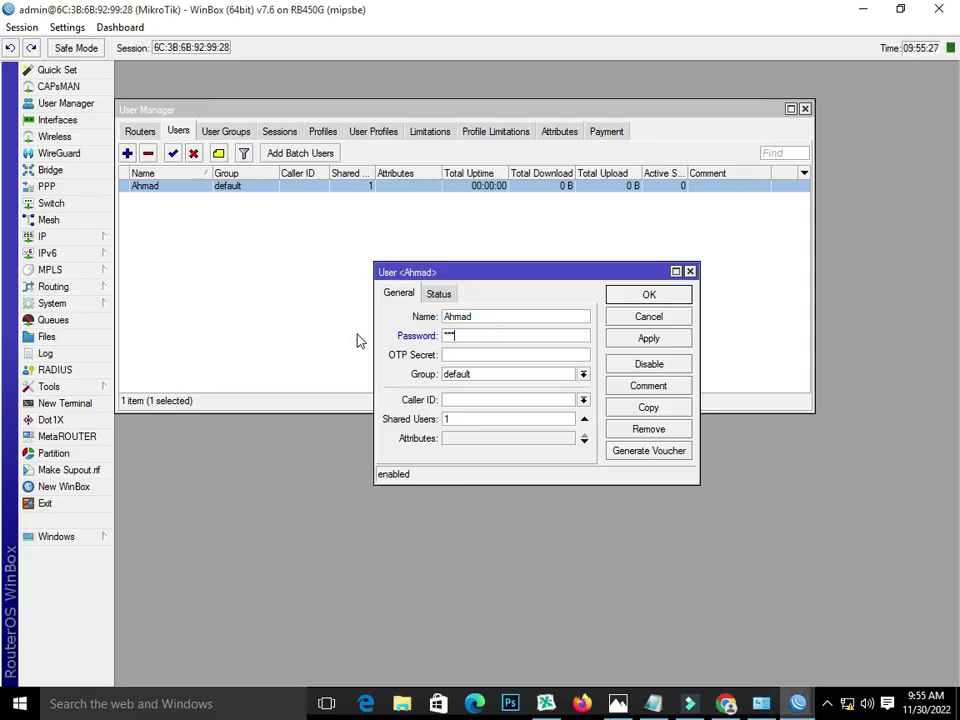
{"action": "left_click", "coordinate": [650, 338]}
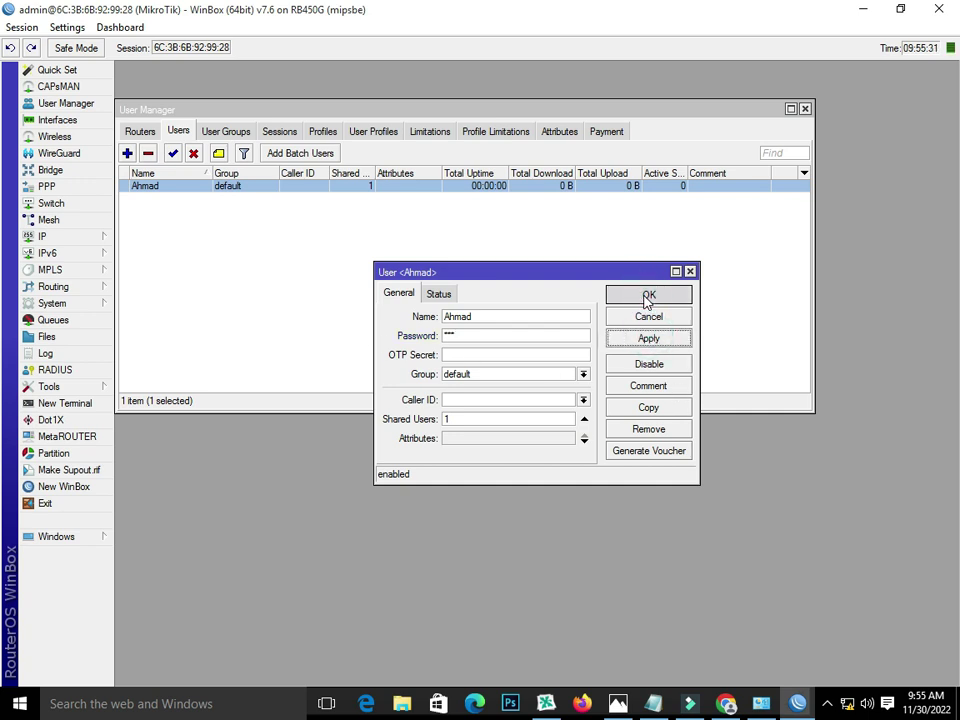
{"action": "left_click", "coordinate": [648, 297]}
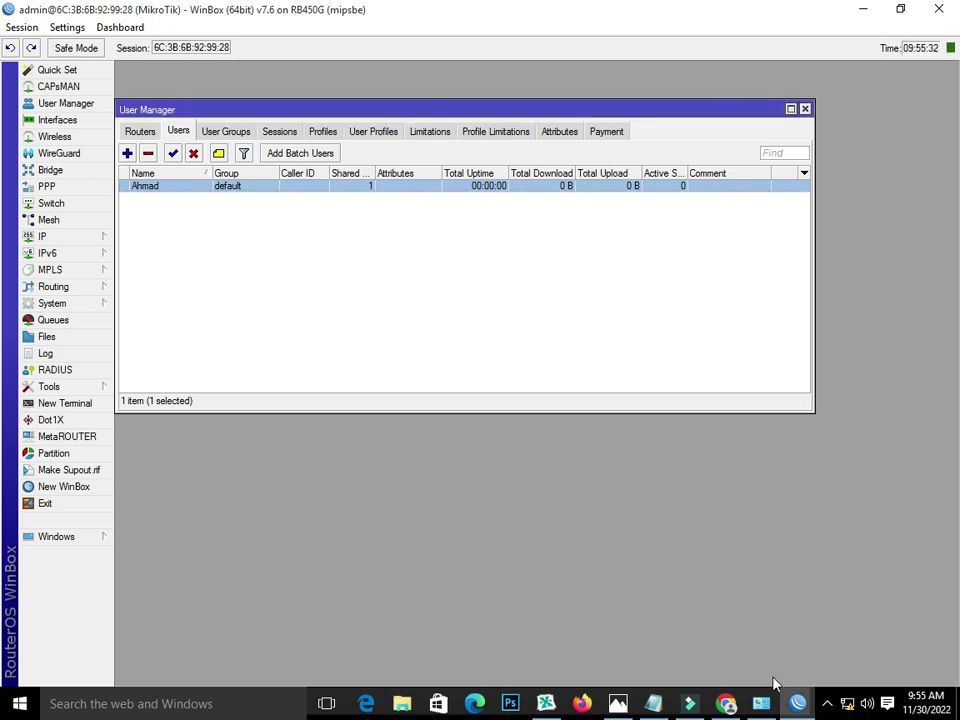
In Chrome, retry the hotspot login by entering the username and the re-entered user password
{"action": "left_click", "coordinate": [727, 704]}
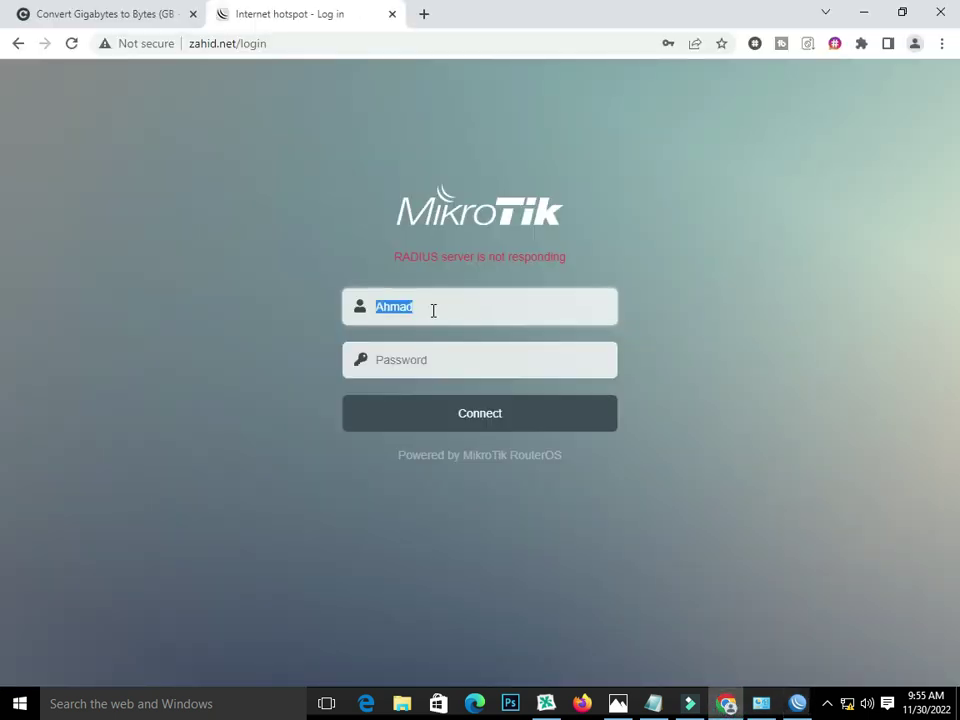
{"action": "type", "text": "Ahm"}
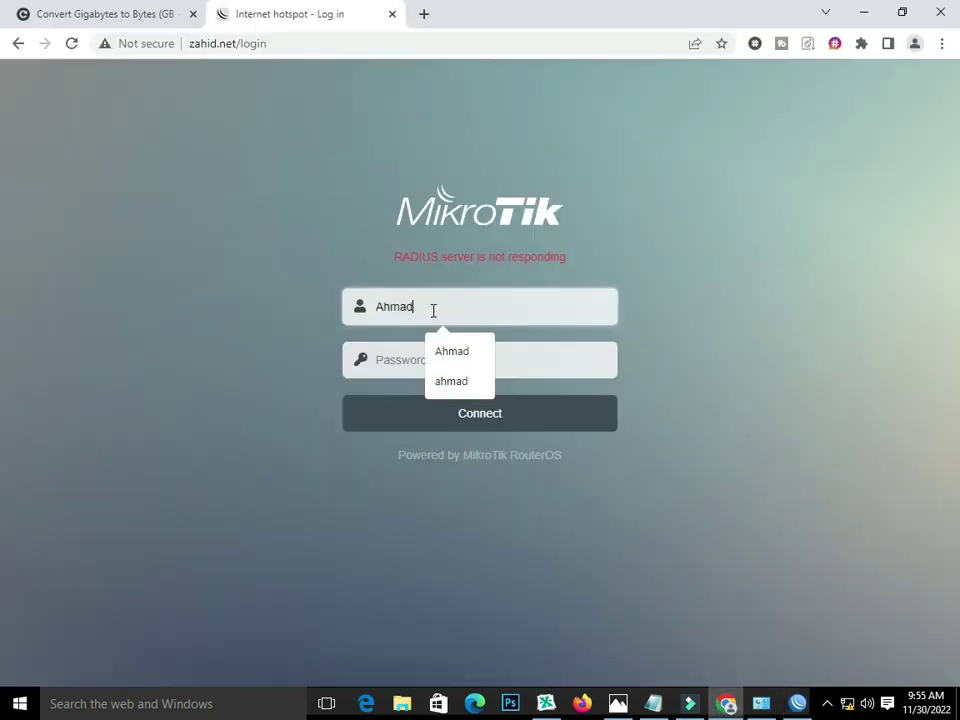
{"action": "left_click", "coordinate": [401, 358]}
{"action": "type", "text": "a"}
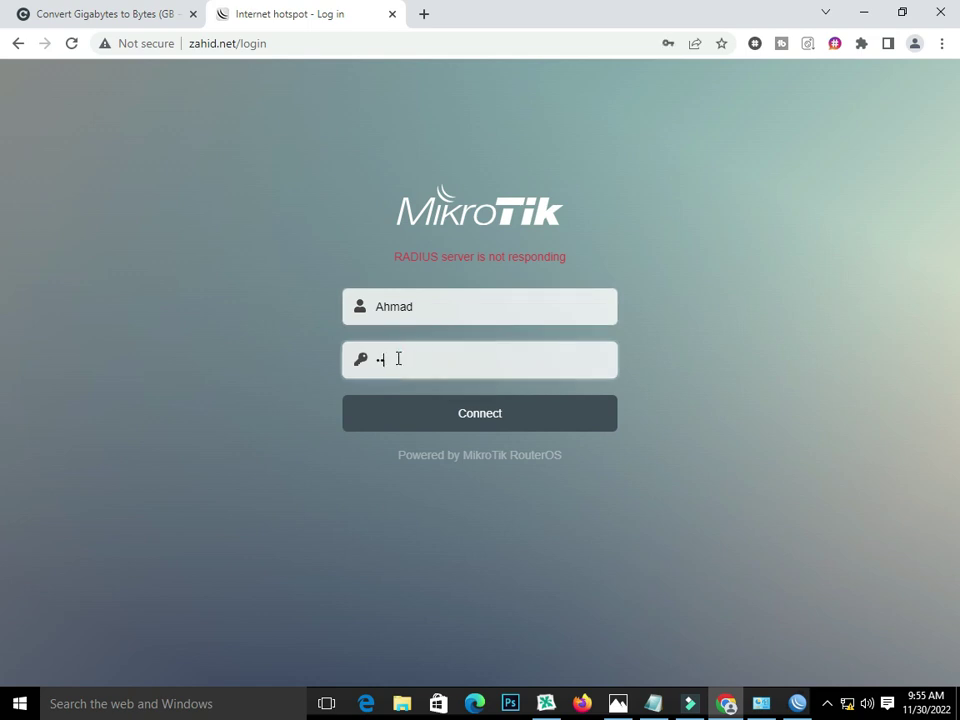
{"action": "left_click", "coordinate": [473, 417]}
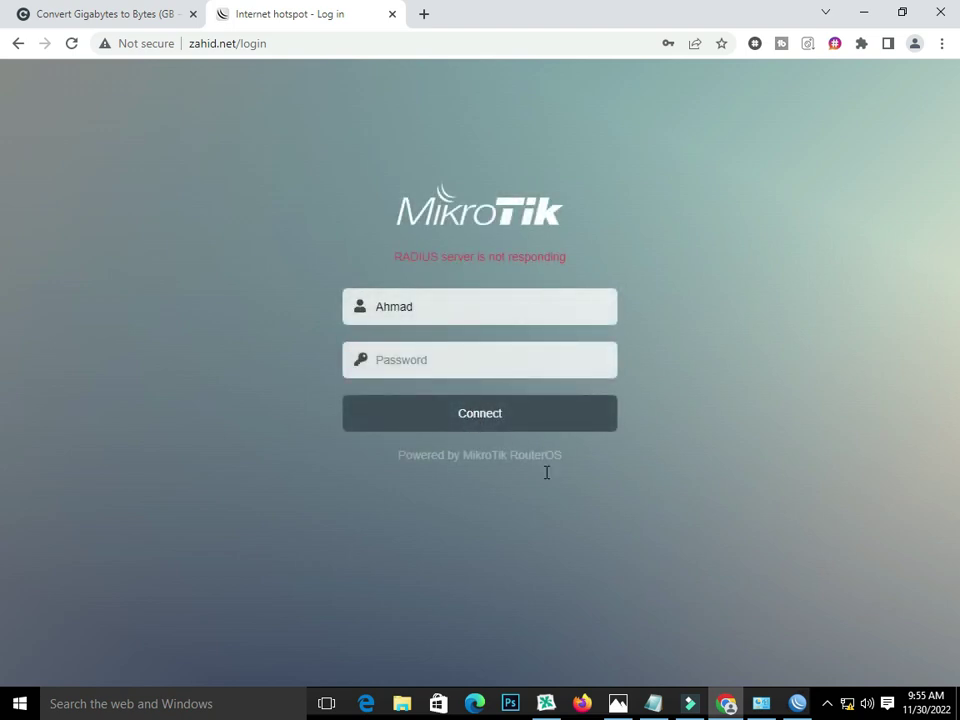
Return to WinBox and enable the User Manager service in the settings for its routers
{"action": "left_click", "coordinate": [799, 706]}
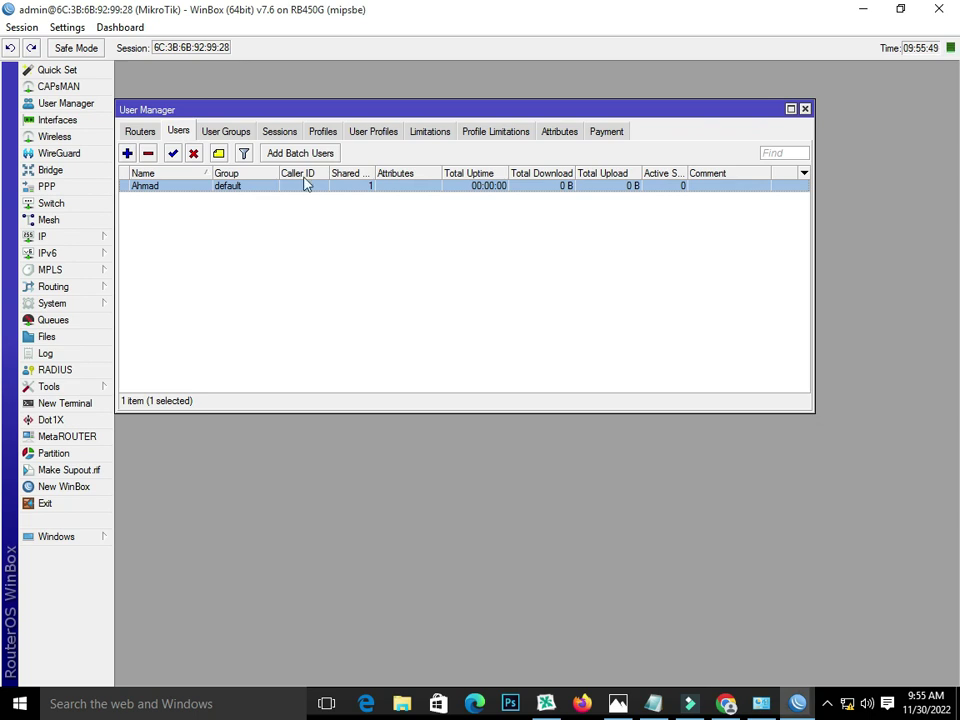
{"action": "left_click", "coordinate": [321, 134]}
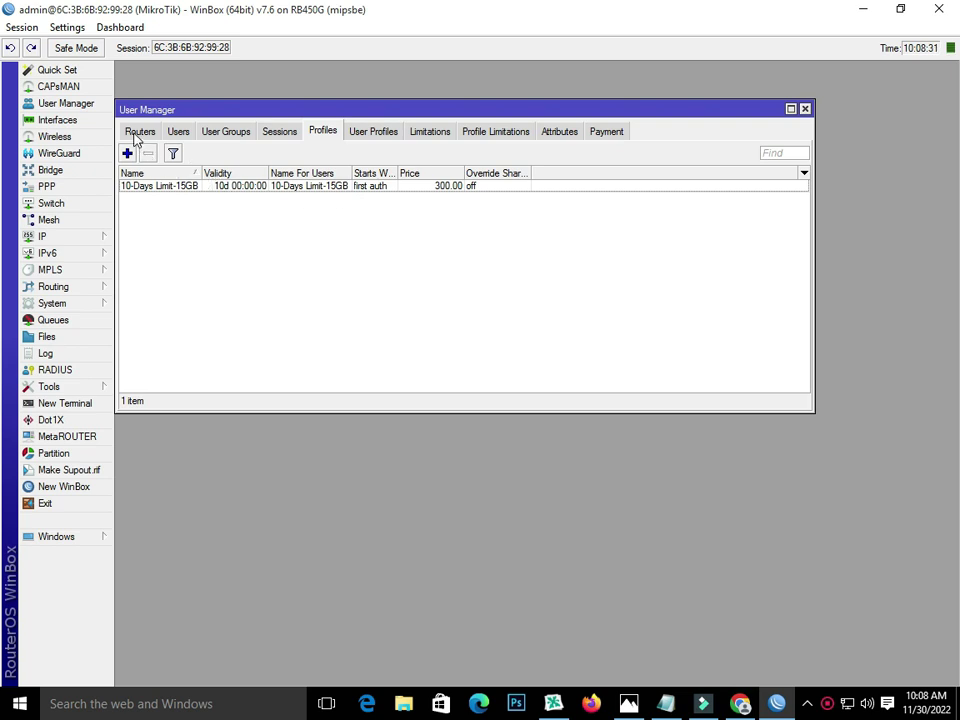
{"action": "left_click", "coordinate": [138, 134]}
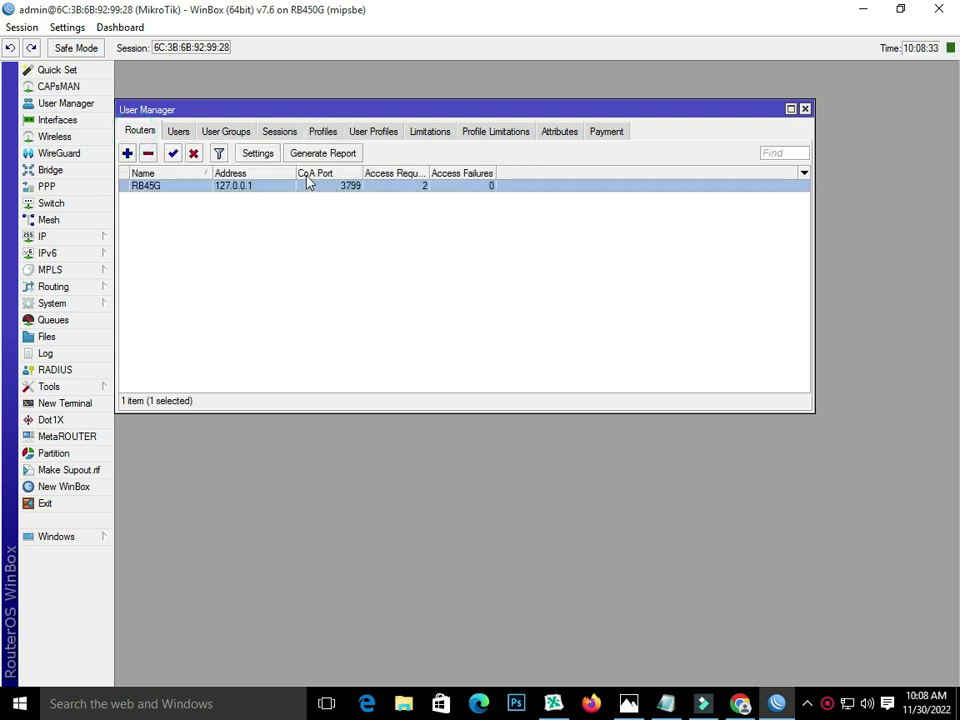
{"action": "left_click", "coordinate": [257, 155]}
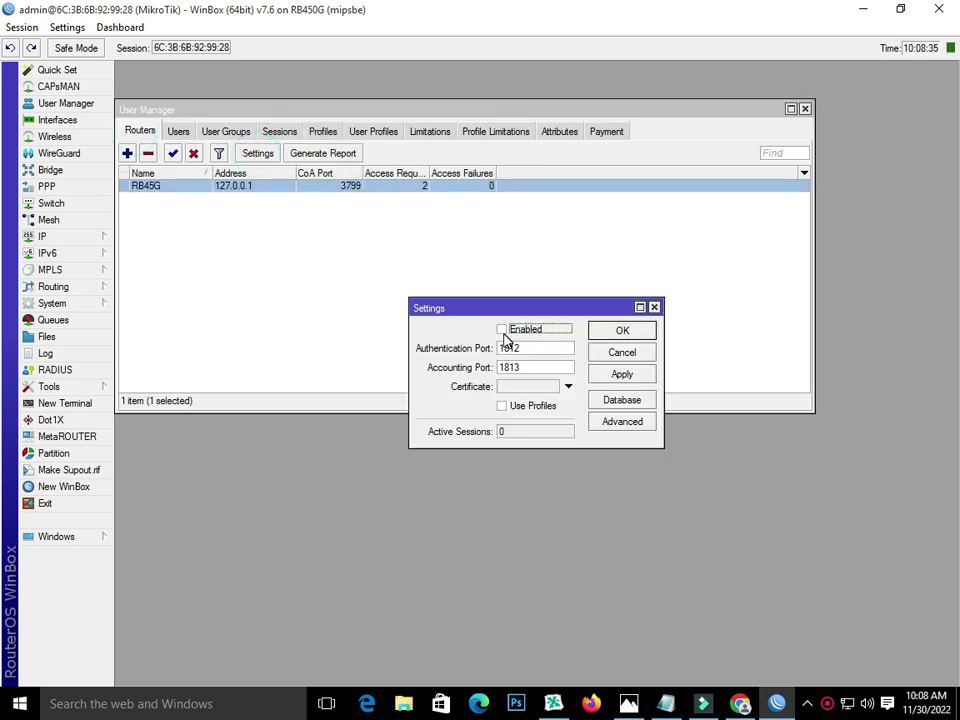
{"action": "left_click", "coordinate": [506, 331]}
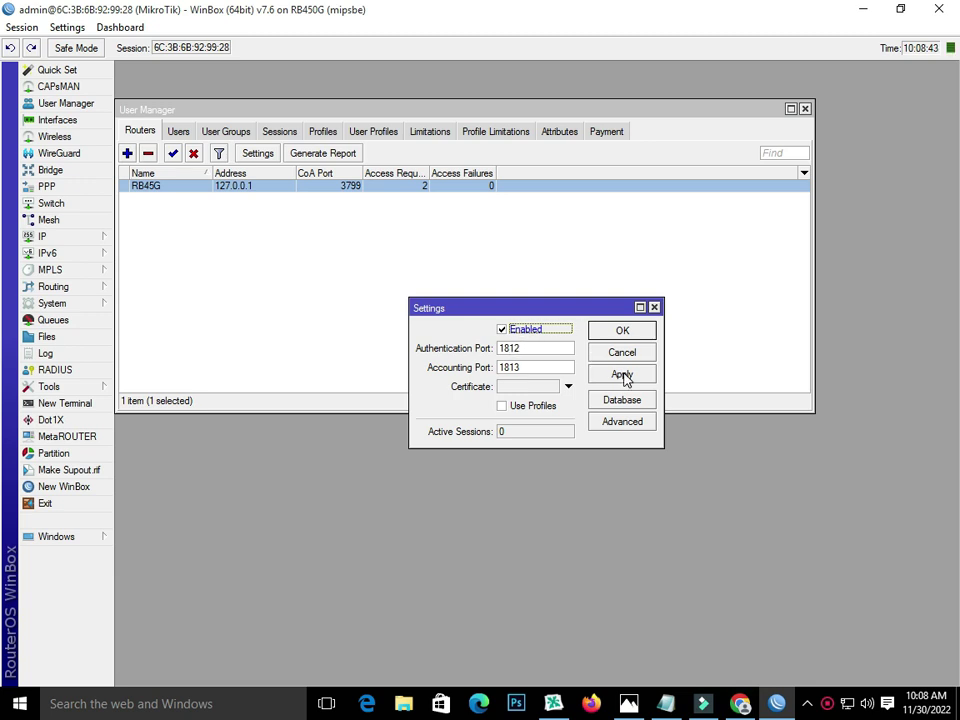
{"action": "left_click", "coordinate": [621, 330]}
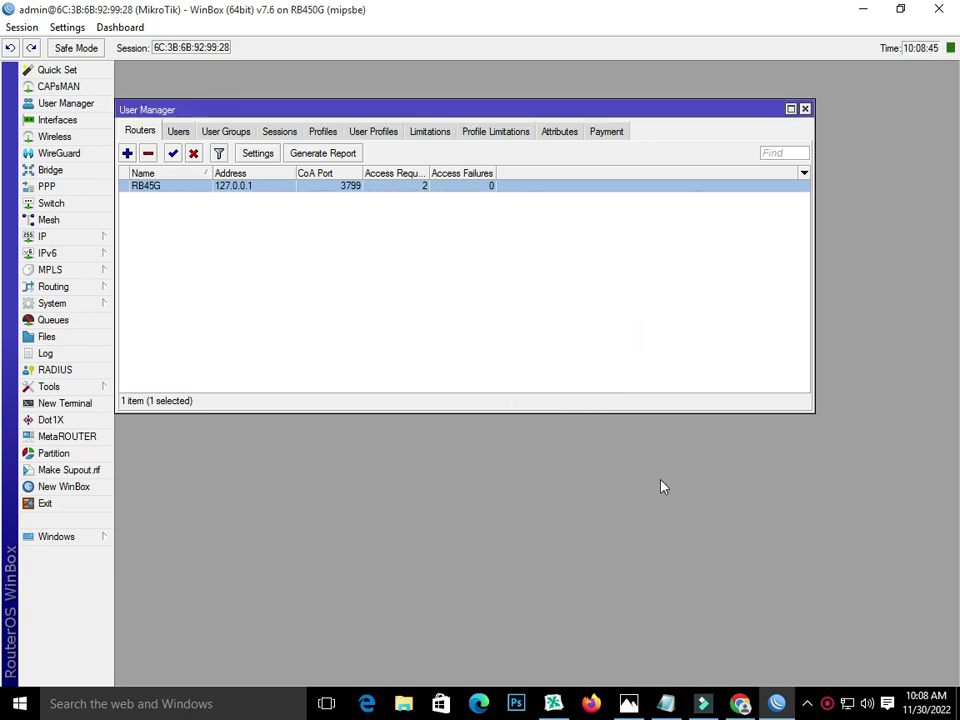
Switch to Chrome, reload google.com, and open the hotspot login page at zahid.net
{"action": "left_click", "coordinate": [738, 703]}
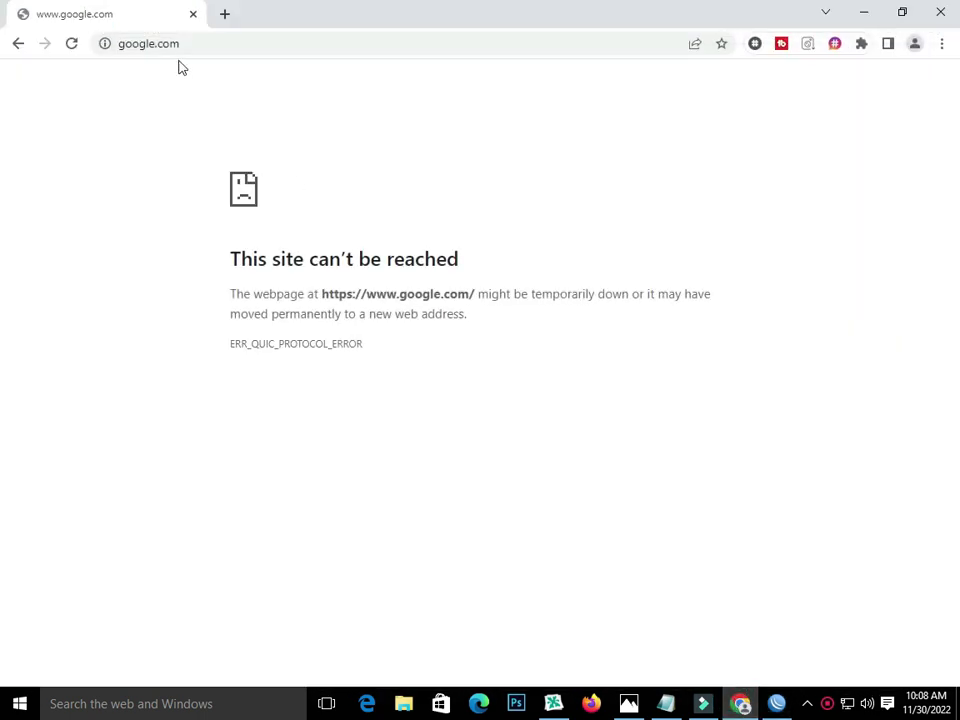
{"action": "left_click", "coordinate": [181, 43]}
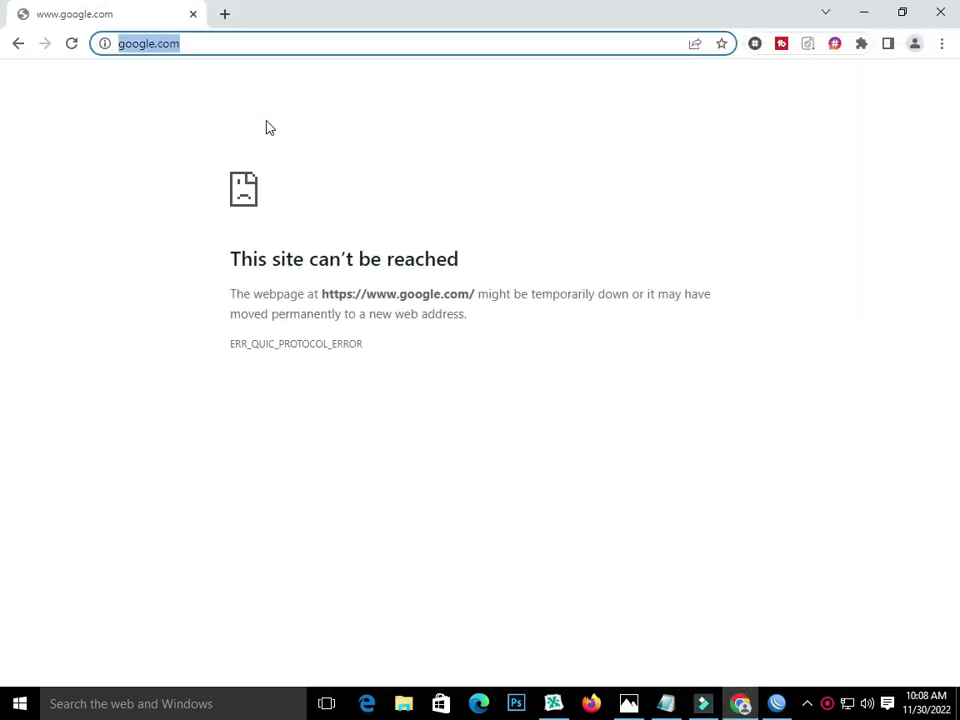
{"action": "key", "text": "Return"}
{"action": "type", "text": "zahi"}
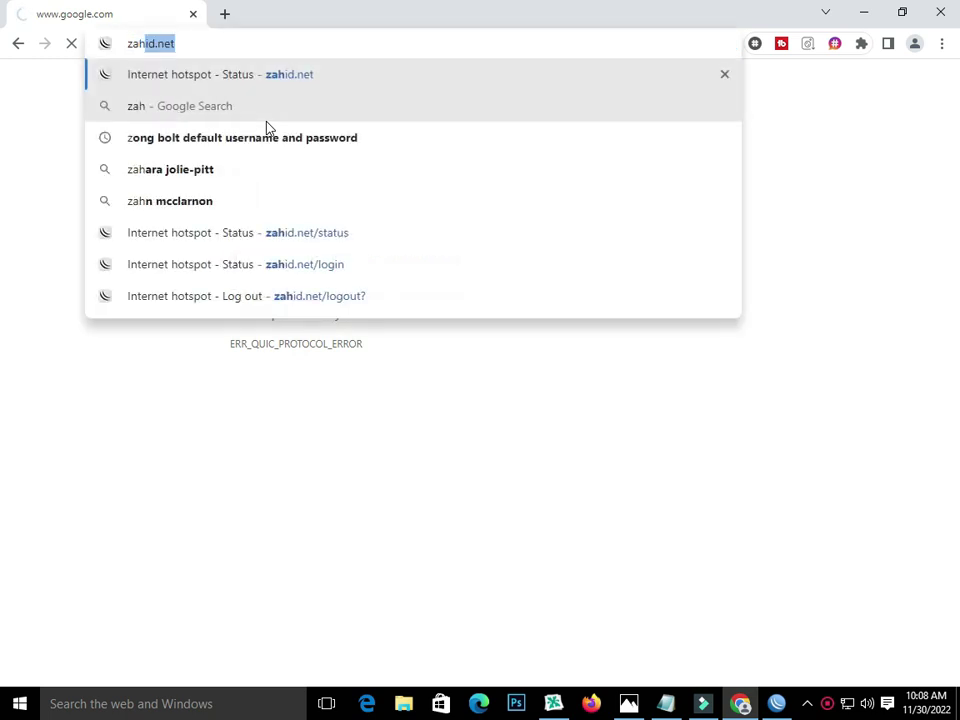
{"action": "type", "text": "d"}
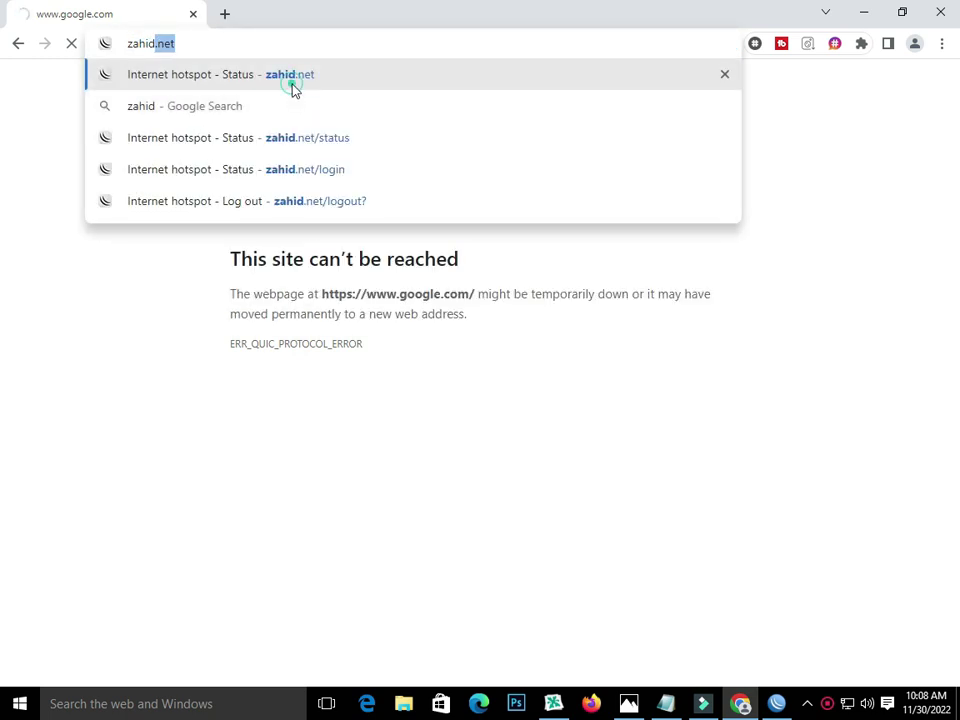
{"action": "left_click", "coordinate": [293, 86]}
Log in to the hotspot with the User Manager user's saved username and the account password
{"action": "left_click", "coordinate": [441, 304]}
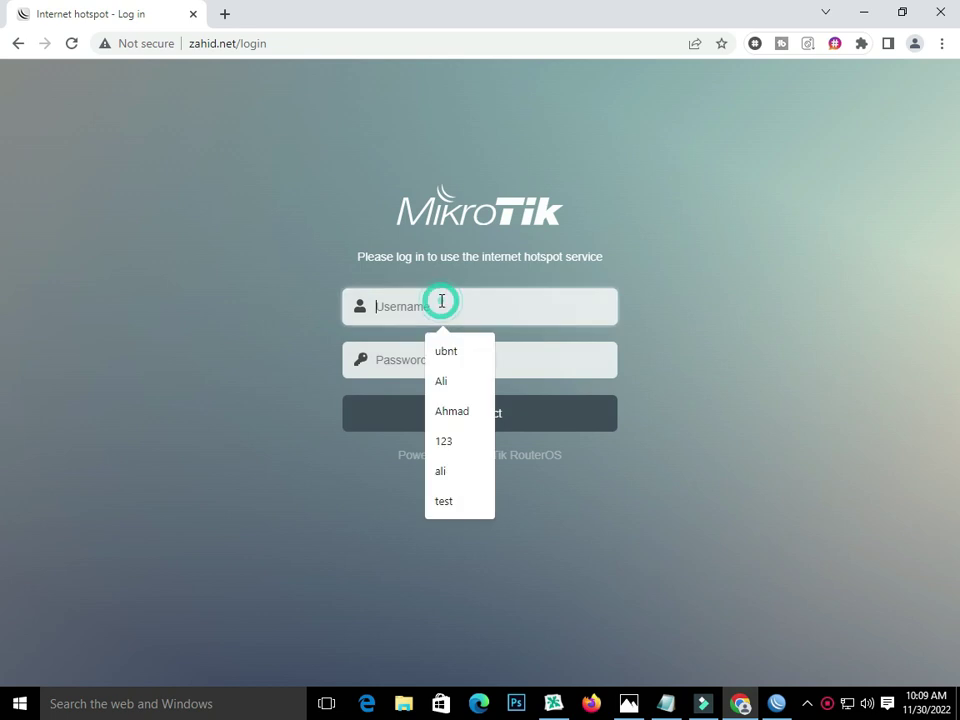
{"action": "left_click", "coordinate": [458, 411]}
{"action": "left_click", "coordinate": [398, 360]}
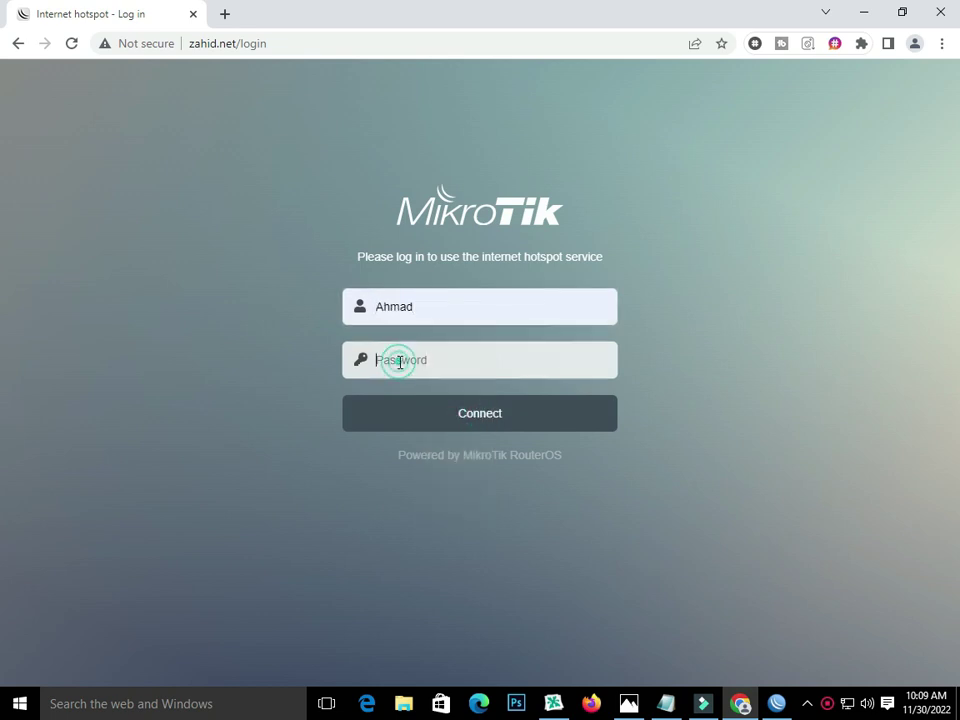
{"action": "type", "text": "1"}
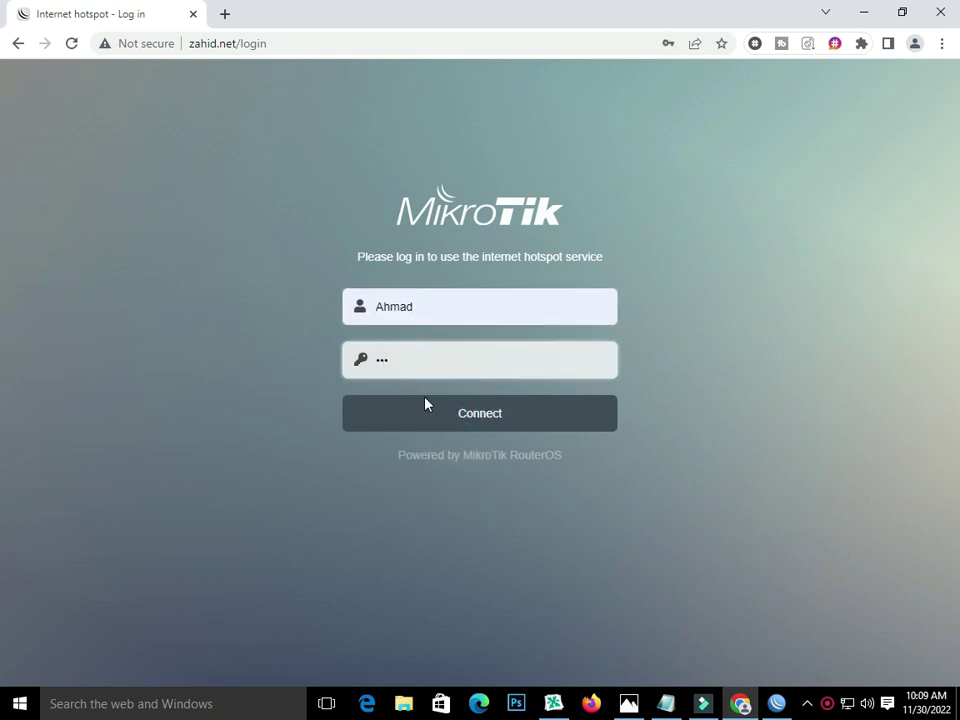
{"action": "left_click", "coordinate": [456, 420]}
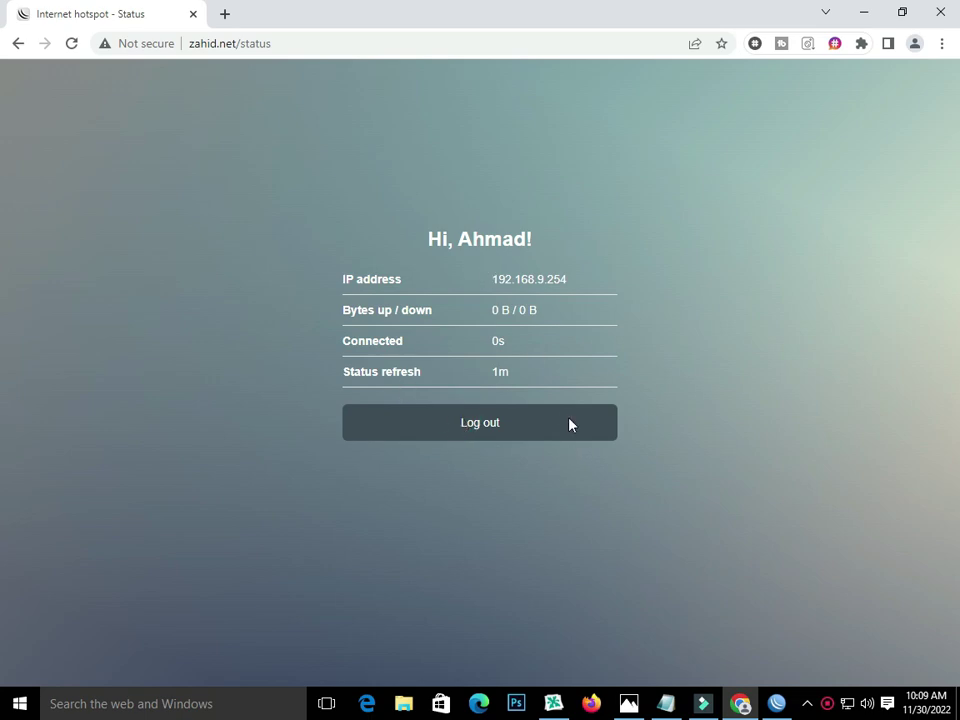
Switch to WinBox and check the hotspot's active sessions for the logged-in user
{"action": "left_click", "coordinate": [776, 703]}
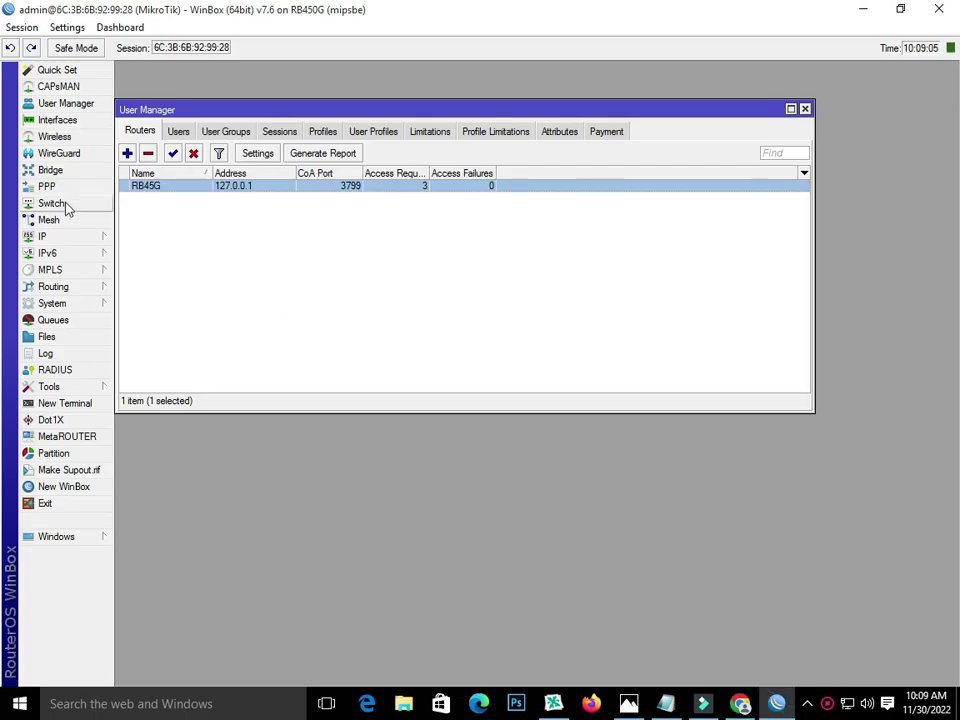
{"action": "left_click", "coordinate": [75, 236]}
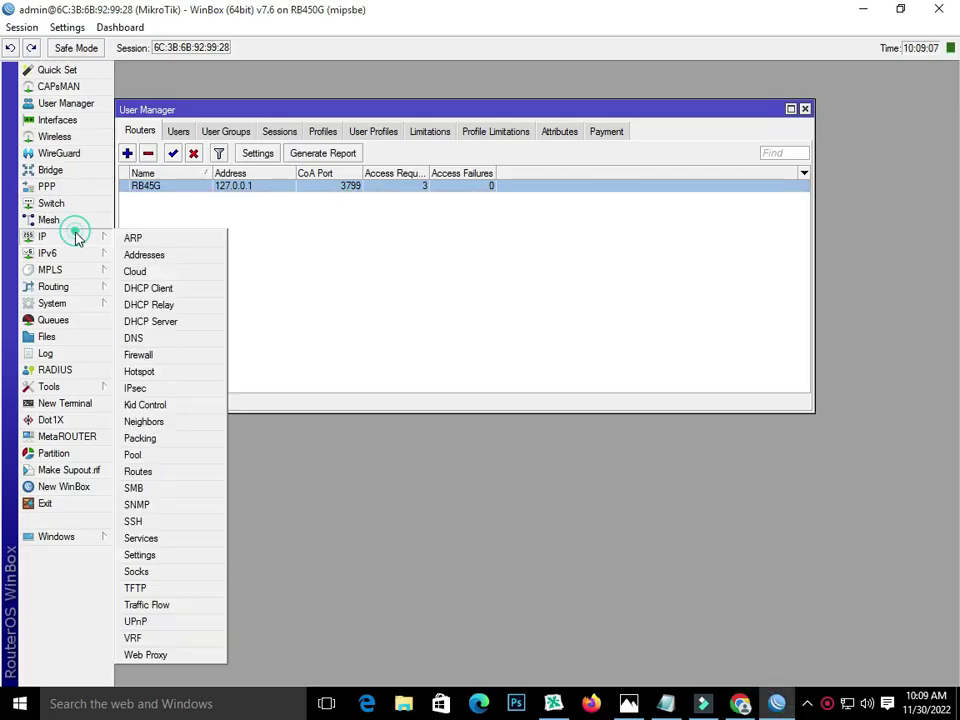
{"action": "left_click", "coordinate": [150, 372]}
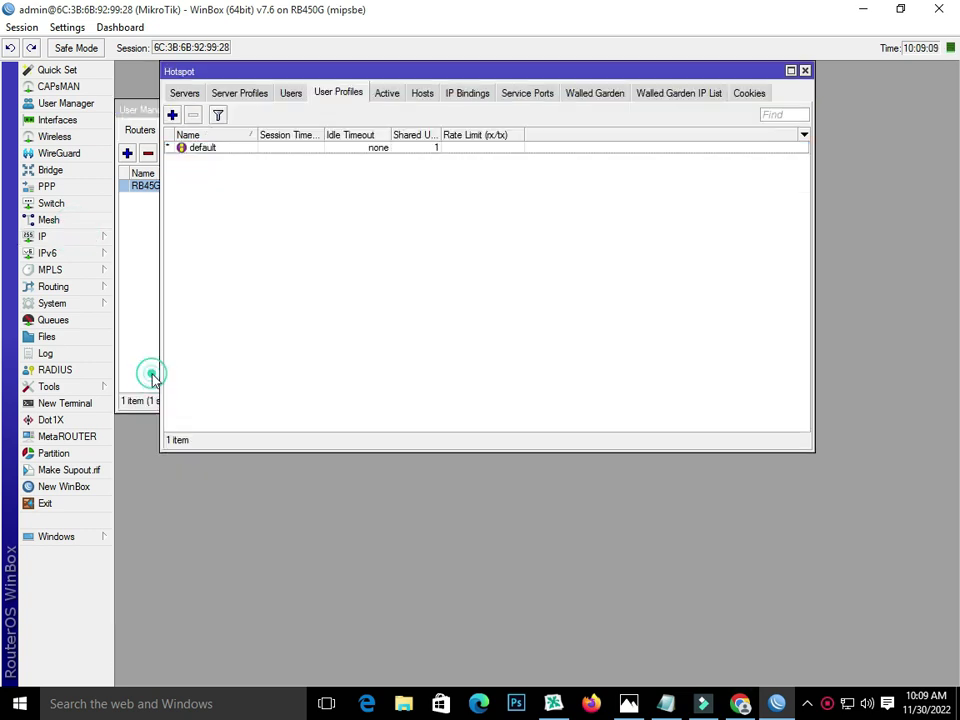
{"action": "left_click", "coordinate": [389, 96]}
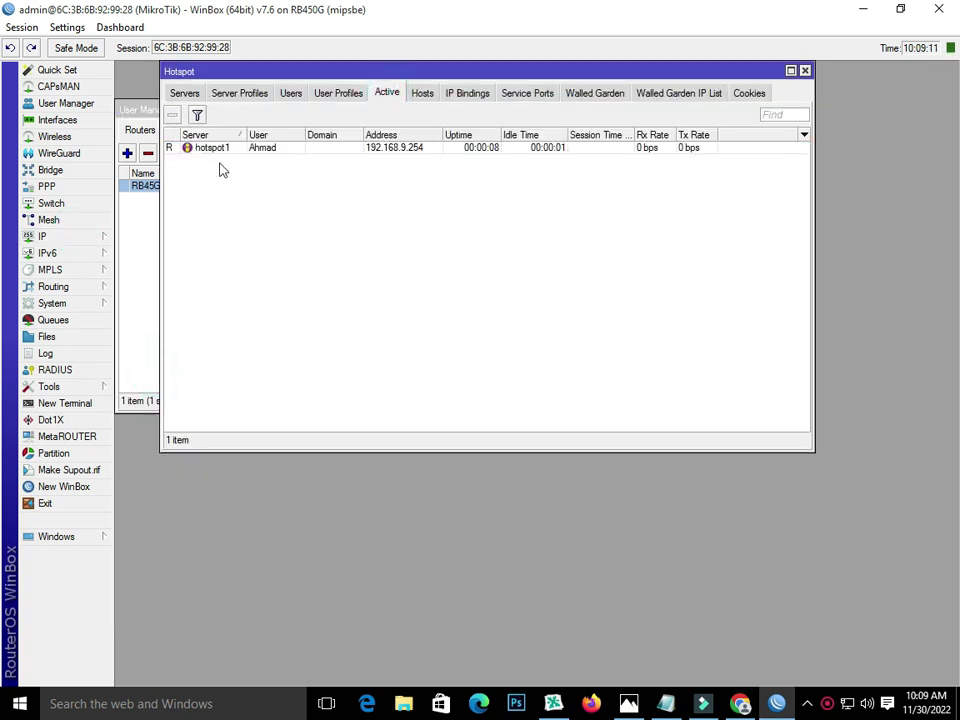
{"action": "left_click", "coordinate": [174, 150]}
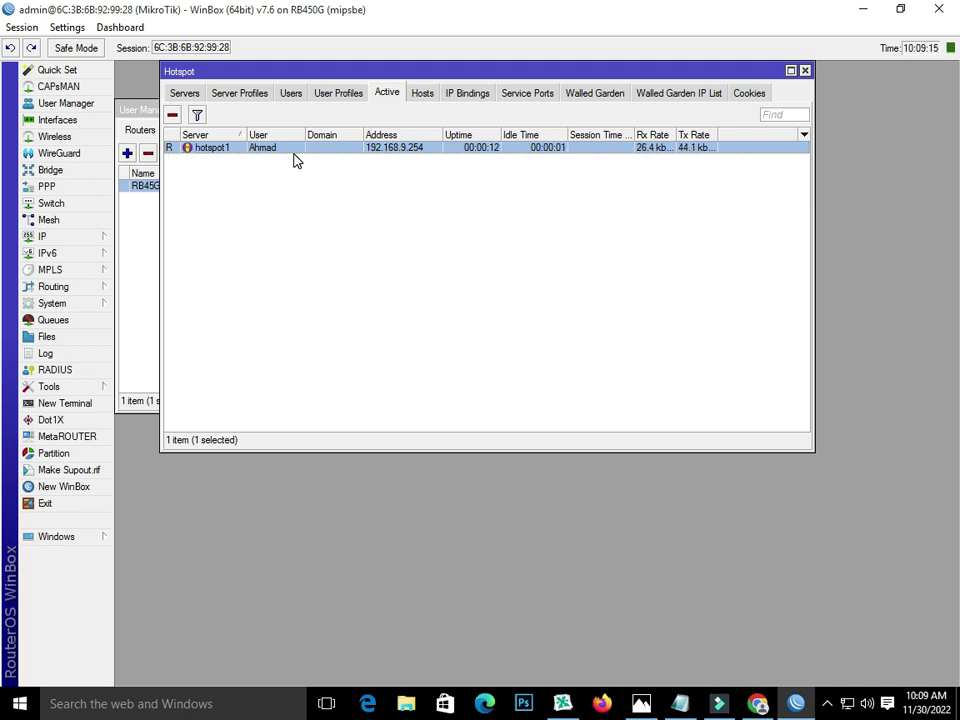
{"action": "left_click_drag", "start_coordinate": [347, 69], "coordinate": [444, 98]}
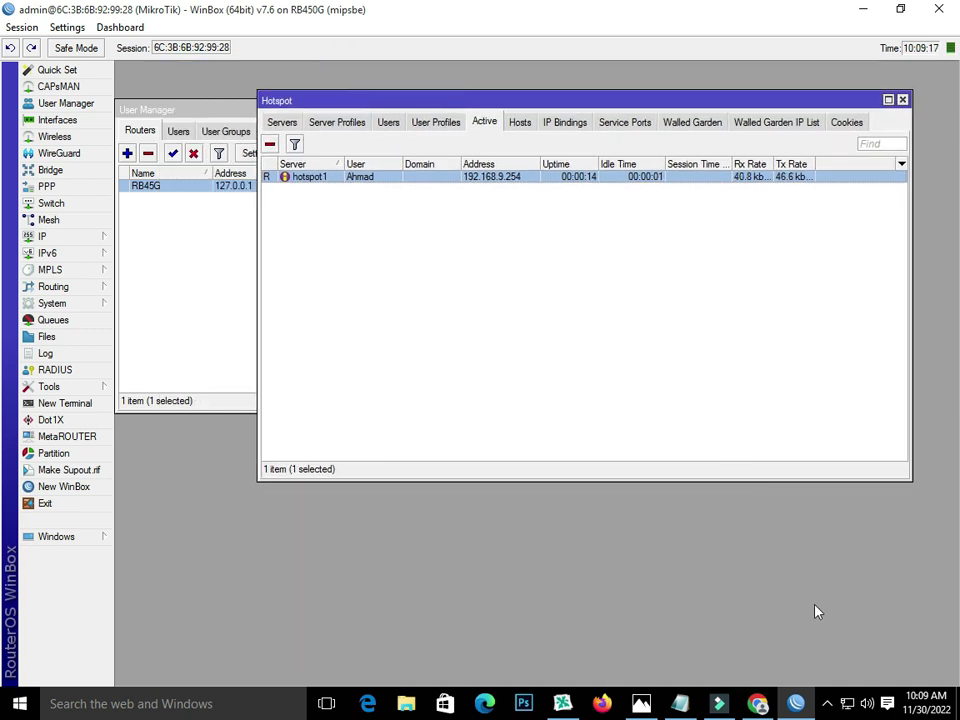
In Chrome, test internet access by opening youtube.com in a new tab, and return to the hotspot status page
{"action": "left_click", "coordinate": [757, 704]}
{"action": "left_click", "coordinate": [226, 17]}
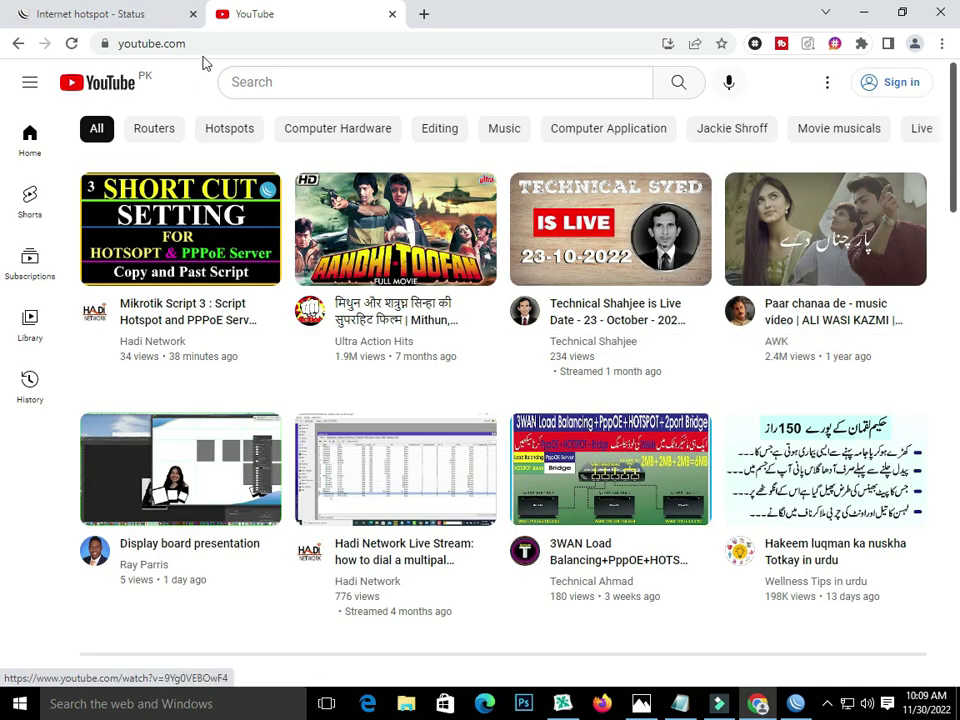
{"action": "left_click", "coordinate": [128, 14]}
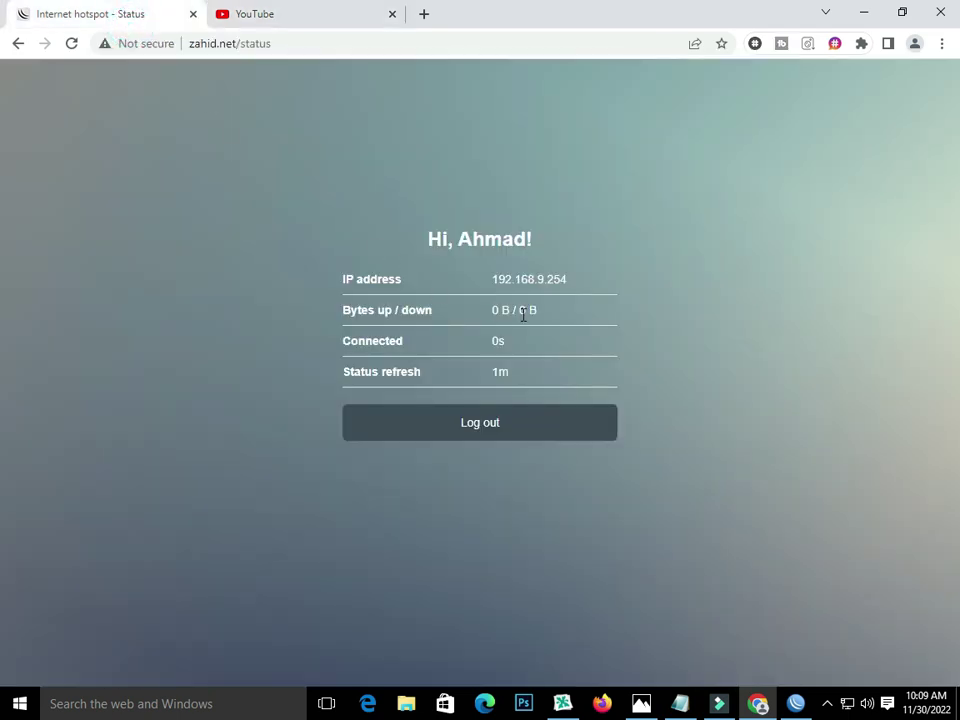
Return to WinBox and move the Hotspot window down to uncover the router list in User Manager
{"action": "left_click", "coordinate": [796, 703]}
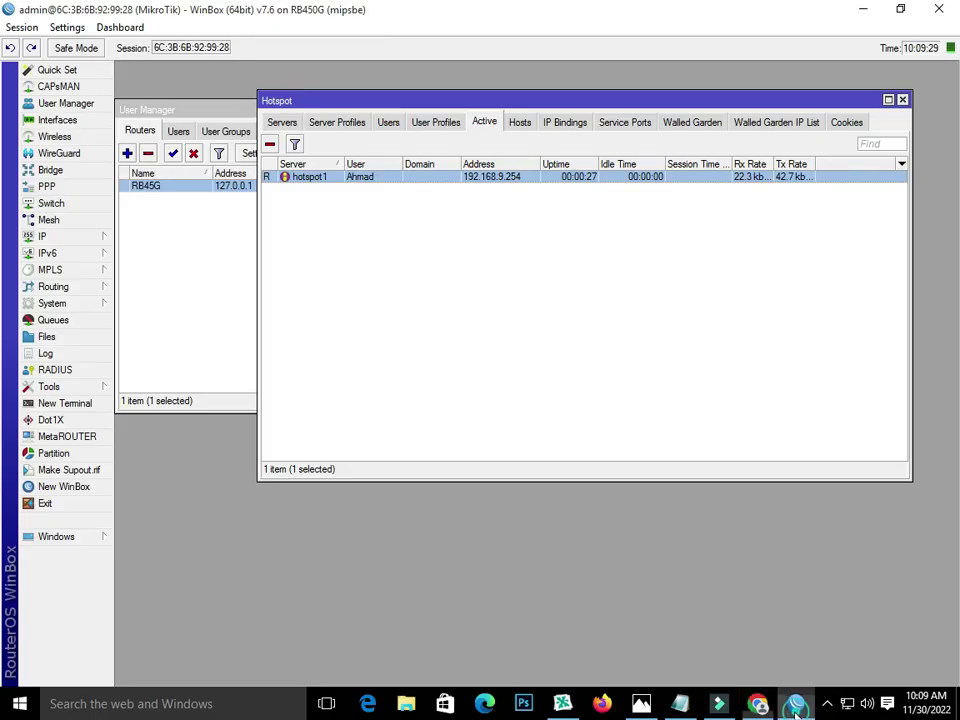
{"action": "left_click_drag", "start_coordinate": [574, 100], "coordinate": [561, 157]}
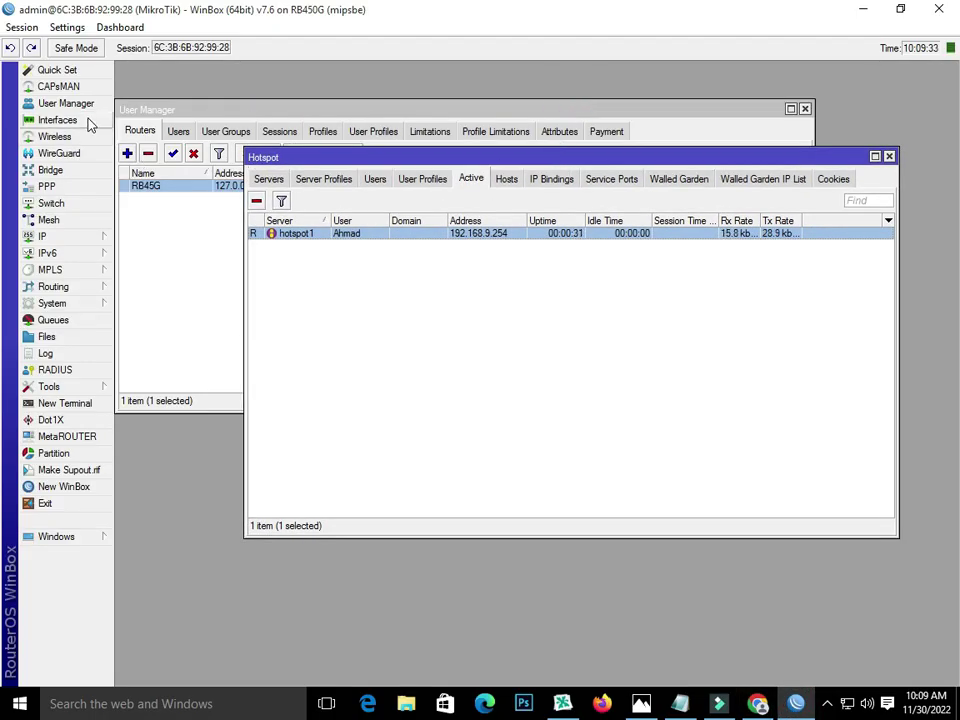
{"action": "left_click_drag", "start_coordinate": [436, 160], "coordinate": [416, 246]}
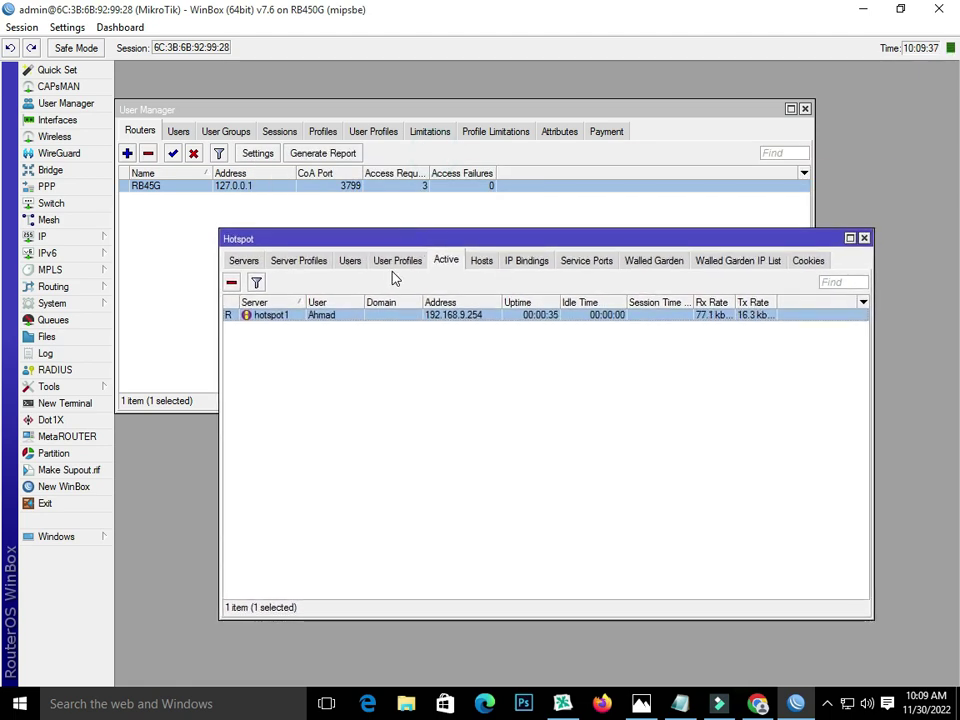